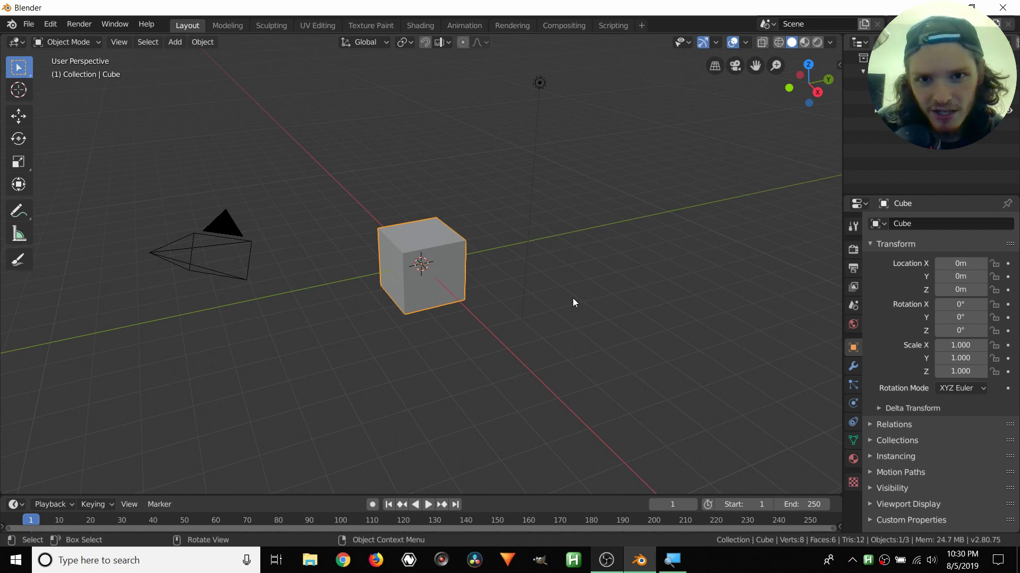
# Step: Switch to the Shading workspace and merge away the file browser, image editor and outliner
pyautogui.click(422, 25)
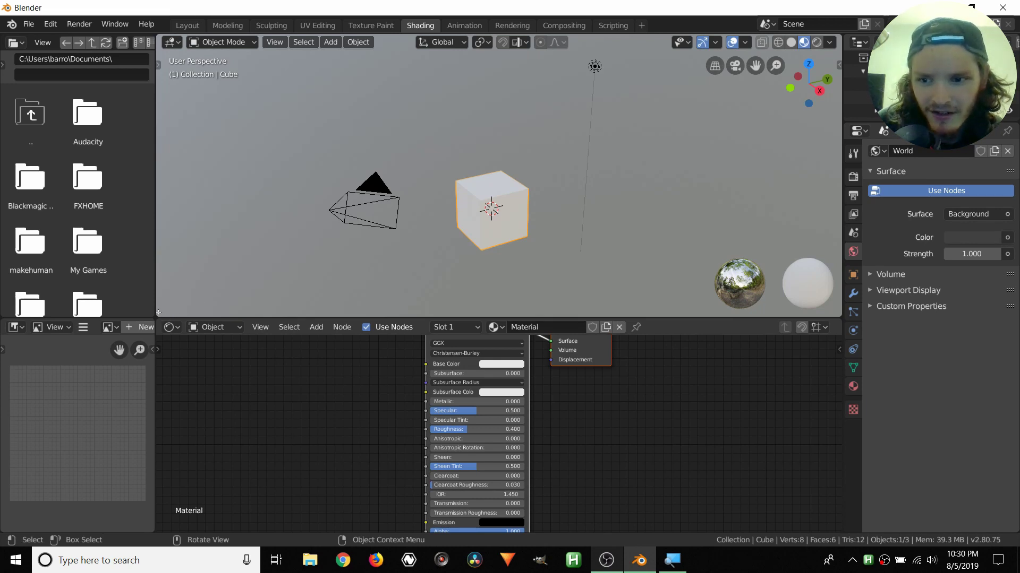
pyautogui.moveTo(160, 317); pyautogui.dragTo(80, 223)
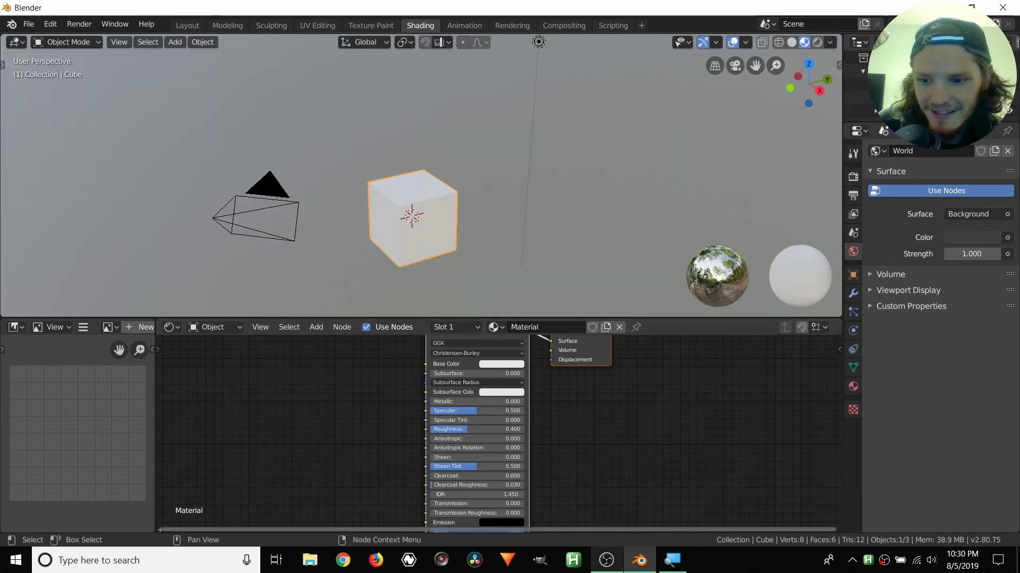
pyautogui.moveTo(156, 531); pyautogui.dragTo(196, 516)
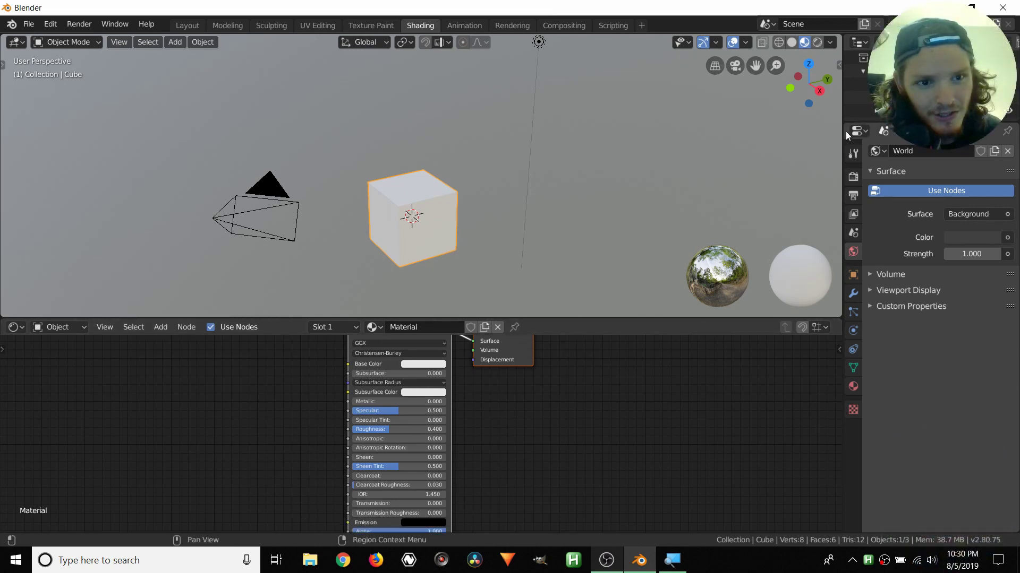
pyautogui.moveTo(846, 126); pyautogui.dragTo(852, 58)
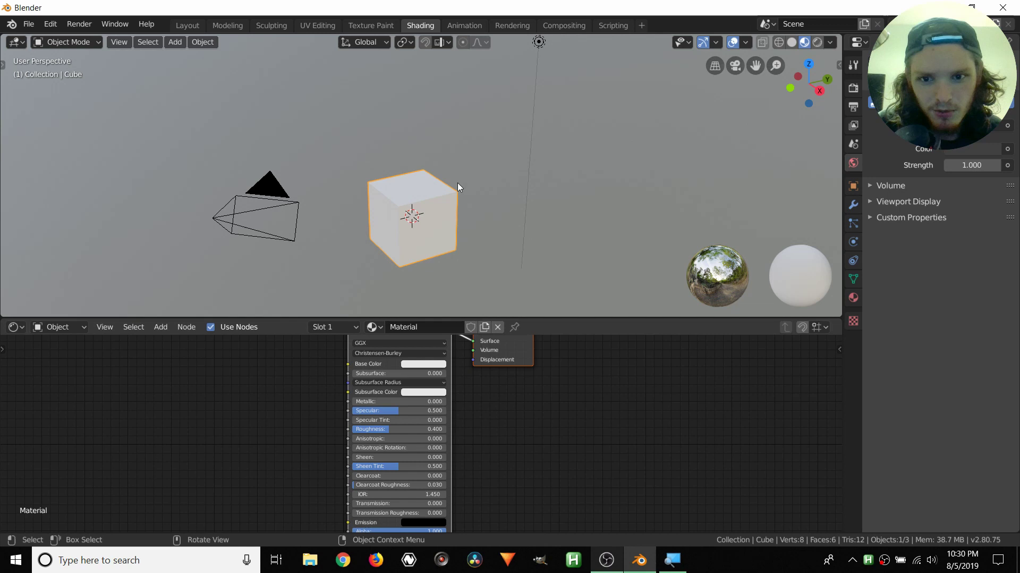
# Step: Select the camera, then the light, and finally the cube to show its material nodes
pyautogui.click(290, 187)
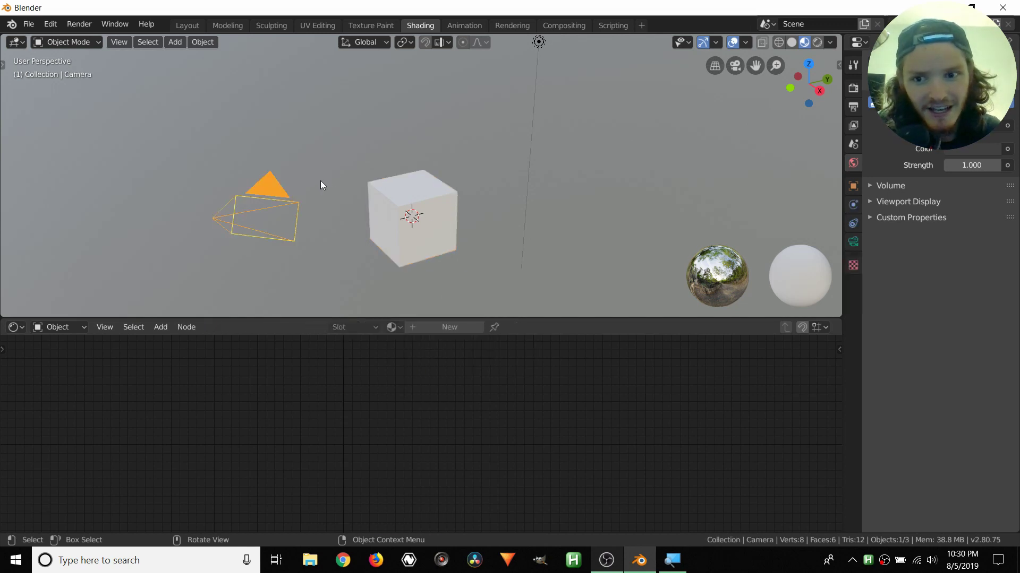
pyautogui.moveTo(320, 184); pyautogui.dragTo(504, 62, button='middle')
pyautogui.click(491, 90)
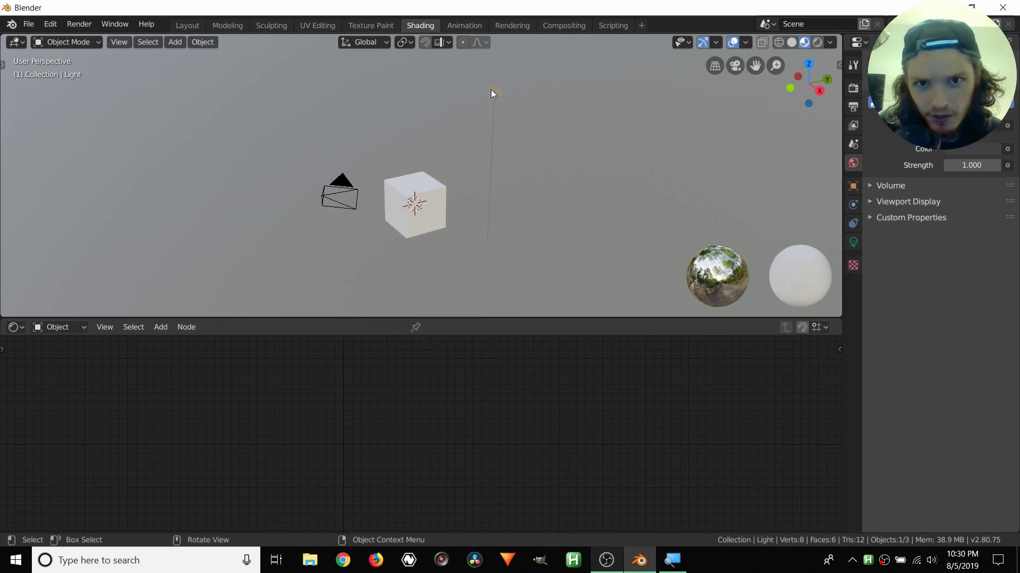
pyautogui.click(413, 197)
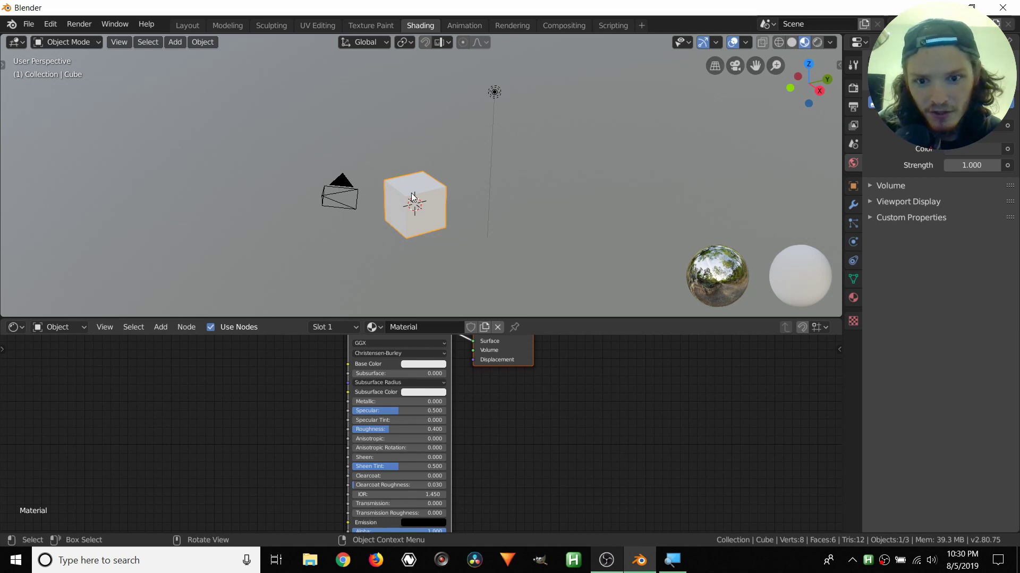
# Step: Rename the cube's material to 'part3' and check the material list
pyautogui.click(431, 328)
pyautogui.write('p')
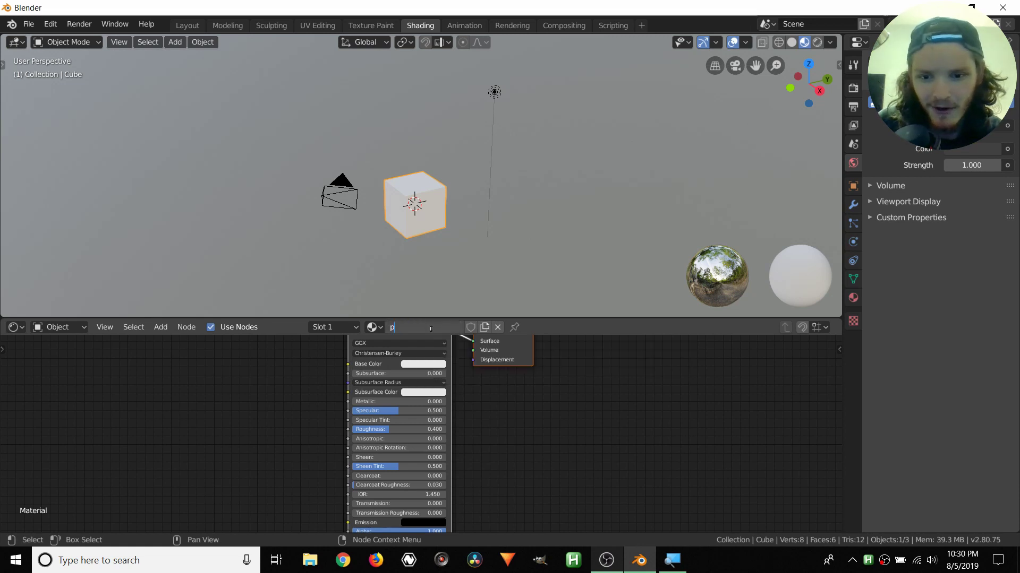
pyautogui.write('art3')
pyautogui.press('Return')
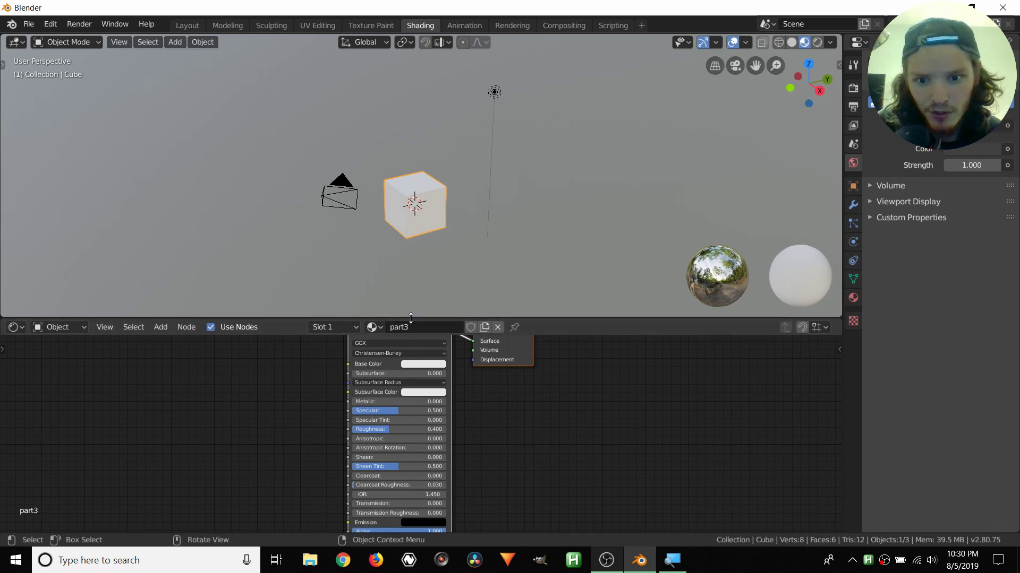
pyautogui.click(383, 326)
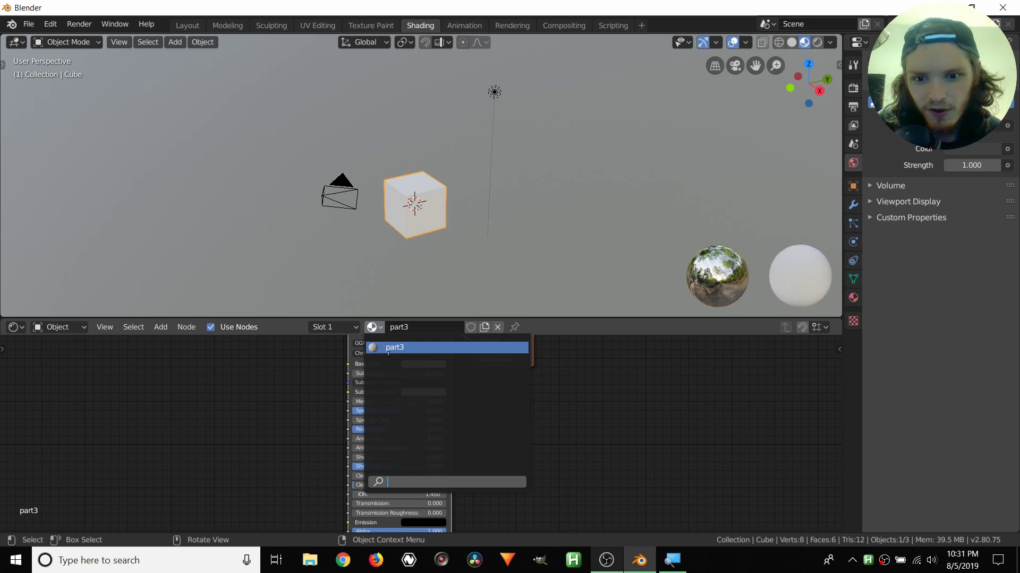
# Step: Move the Principled BSDF node further left, away from the Material Output
pyautogui.moveTo(455, 378); pyautogui.dragTo(460, 448, button='middle')
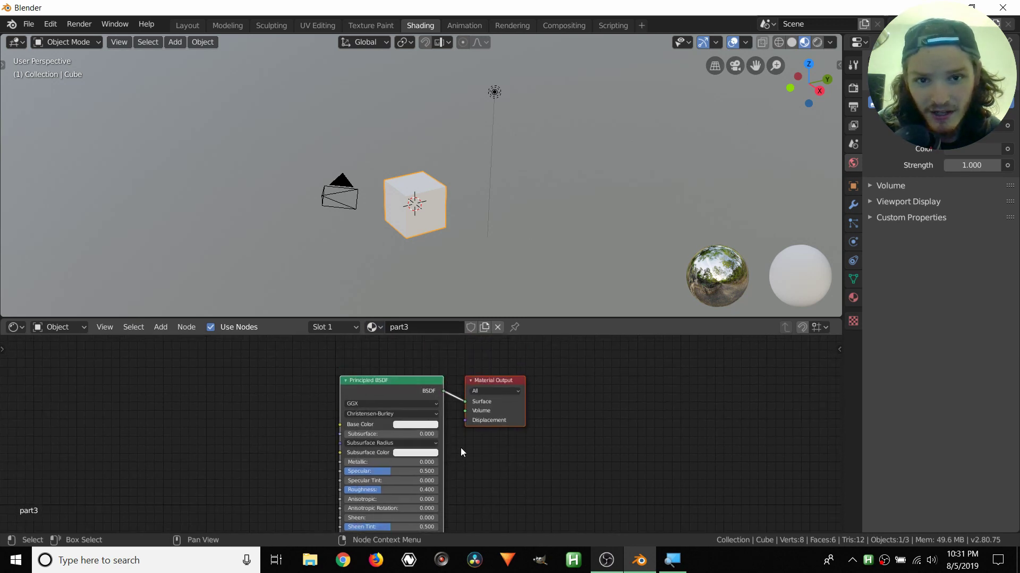
pyautogui.scroll(2, 461, 448)
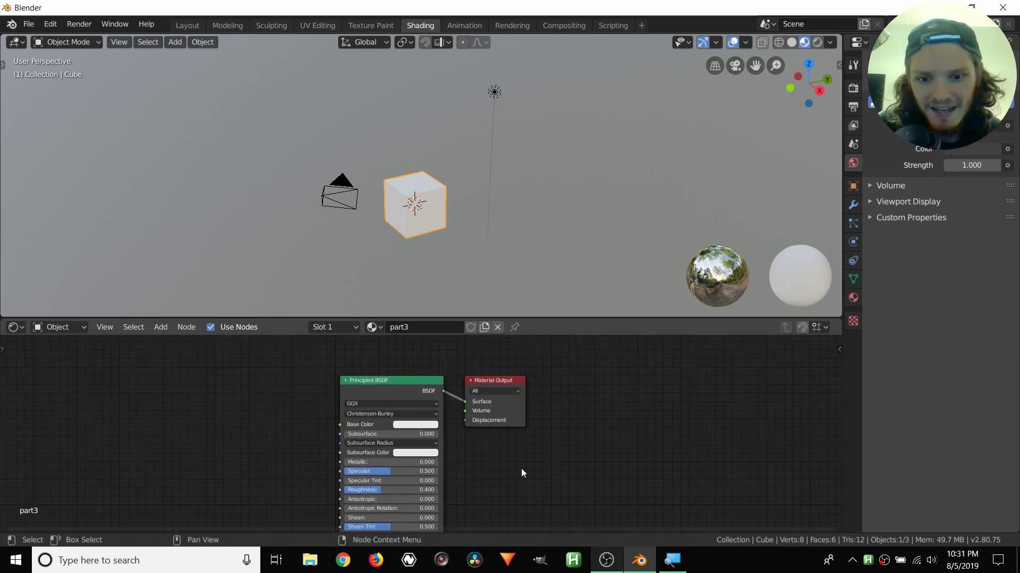
pyautogui.moveTo(391, 369); pyautogui.dragTo(209, 380)
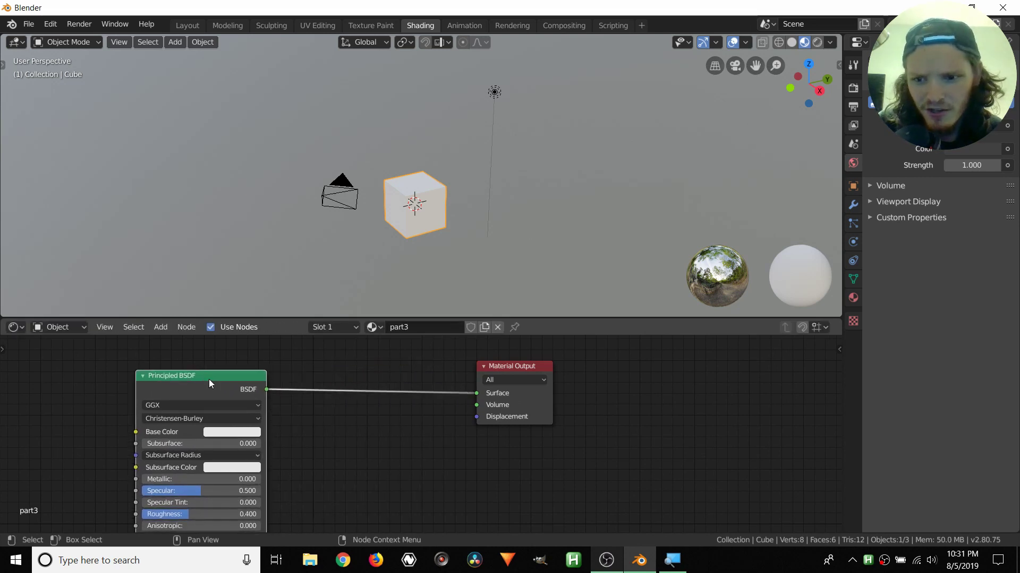
pyautogui.scroll(-2, 209, 379)
pyautogui.keyDown('shift'); pyautogui.scroll(-2, 193, 402); pyautogui.keyUp('shift')
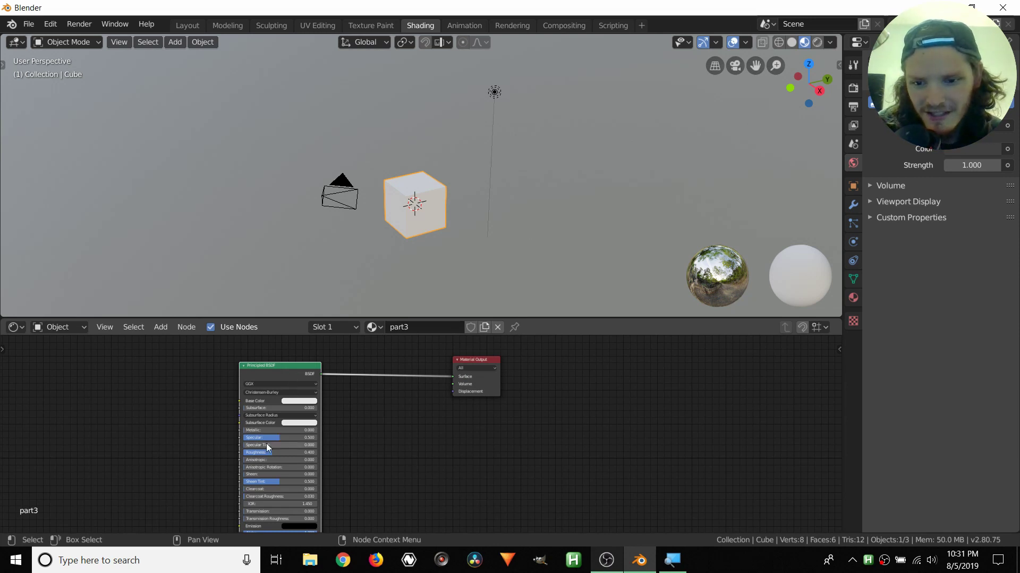
pyautogui.scroll(3, 261, 384)
pyautogui.moveTo(336, 391); pyautogui.dragTo(330, 459, button='middle')
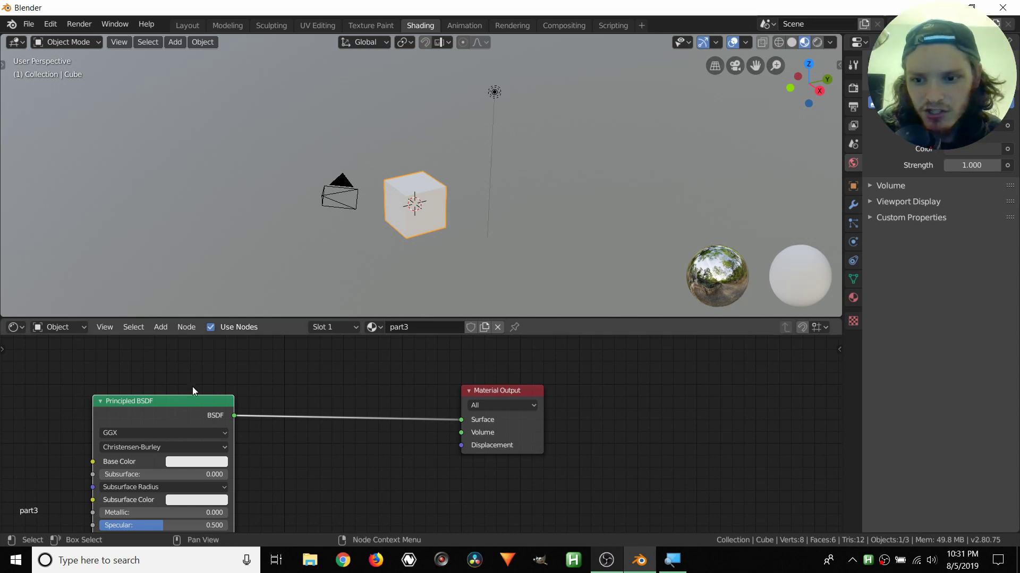
# Step: Reframe the node view around both nodes and shift the Principled BSDF up and right
pyautogui.moveTo(193, 387); pyautogui.dragTo(318, 391, button='middle')
pyautogui.scroll(-1, 317, 372)
pyautogui.scroll(-1, 317, 372)
pyautogui.moveTo(427, 460); pyautogui.dragTo(428, 430, button='middle')
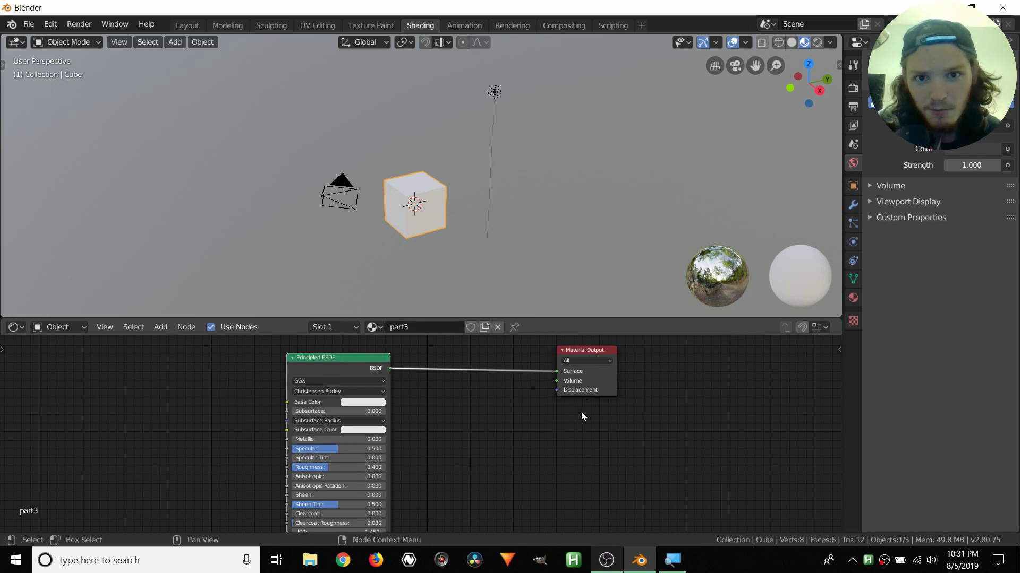
pyautogui.moveTo(417, 409); pyautogui.dragTo(419, 446, button='middle')
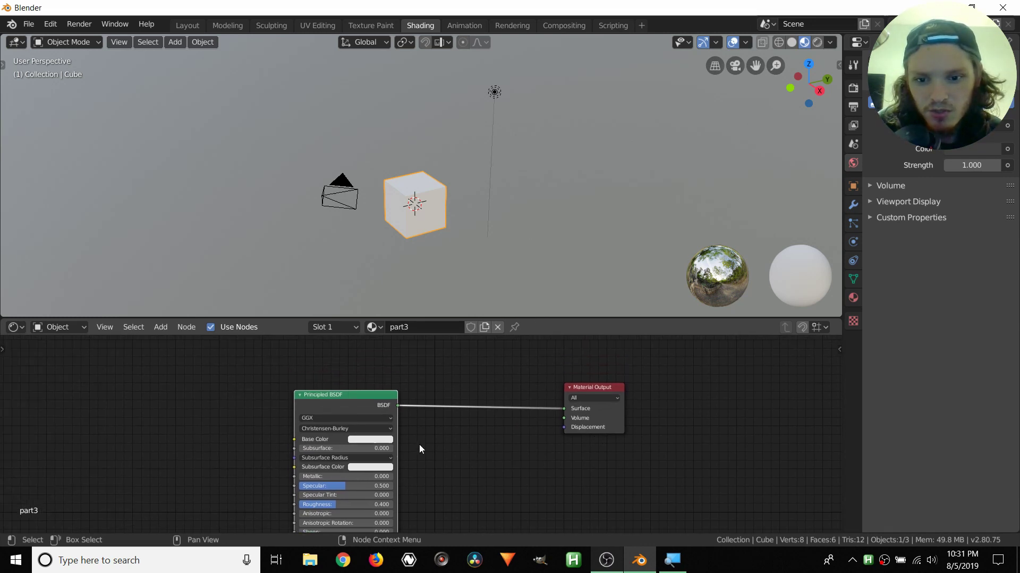
pyautogui.moveTo(382, 404); pyautogui.dragTo(387, 377)
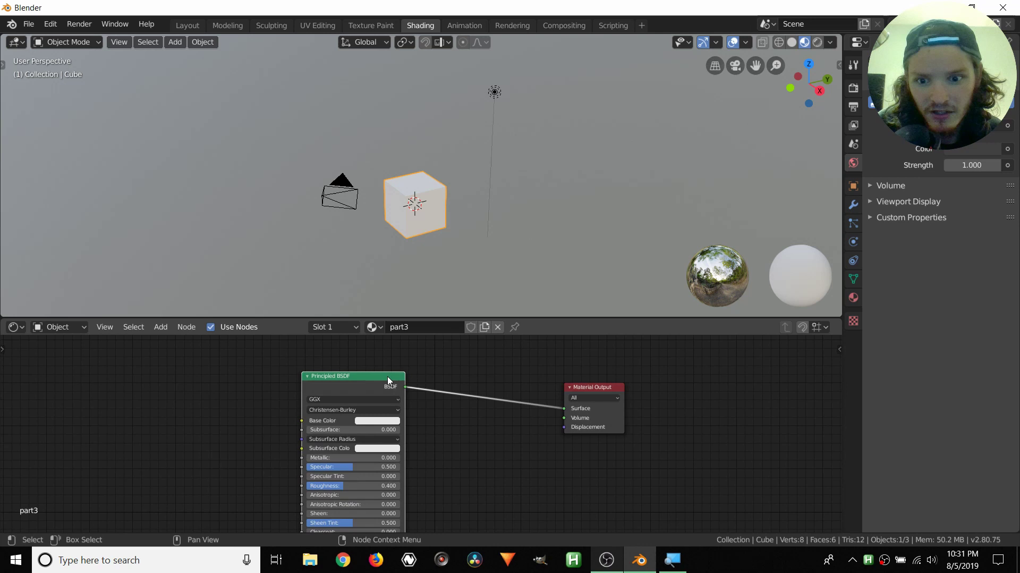
# Step: Delete the Principled BSDF and add an Input > Value node reading 0.500
pyautogui.press('x')
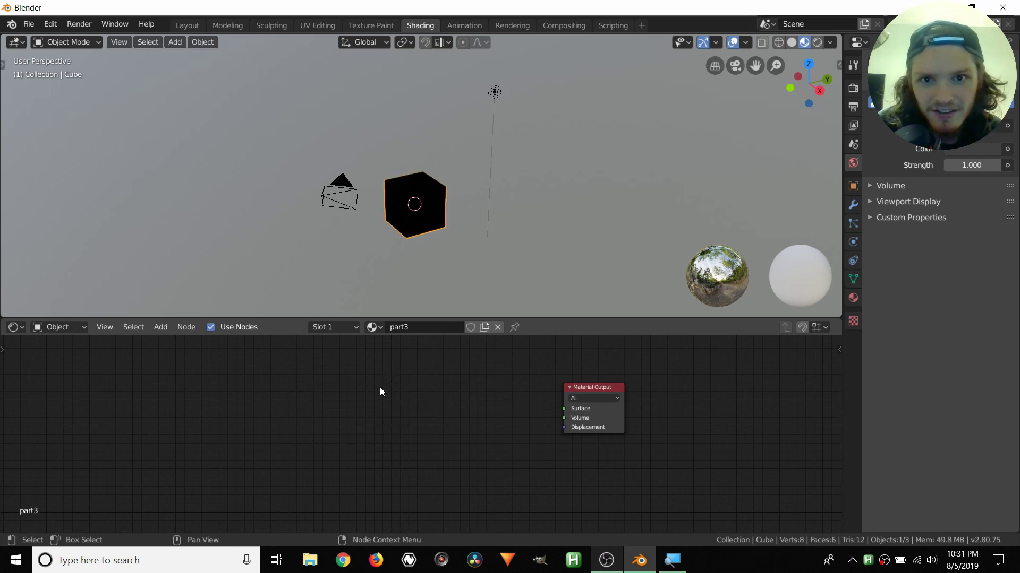
pyautogui.click(166, 326)
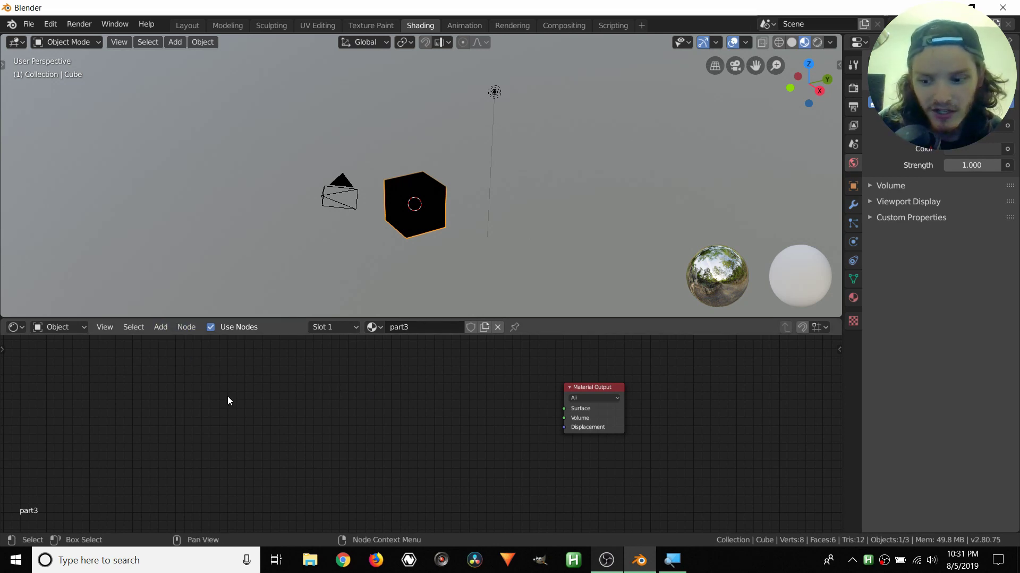
pyautogui.hotkey('shift', 'a')
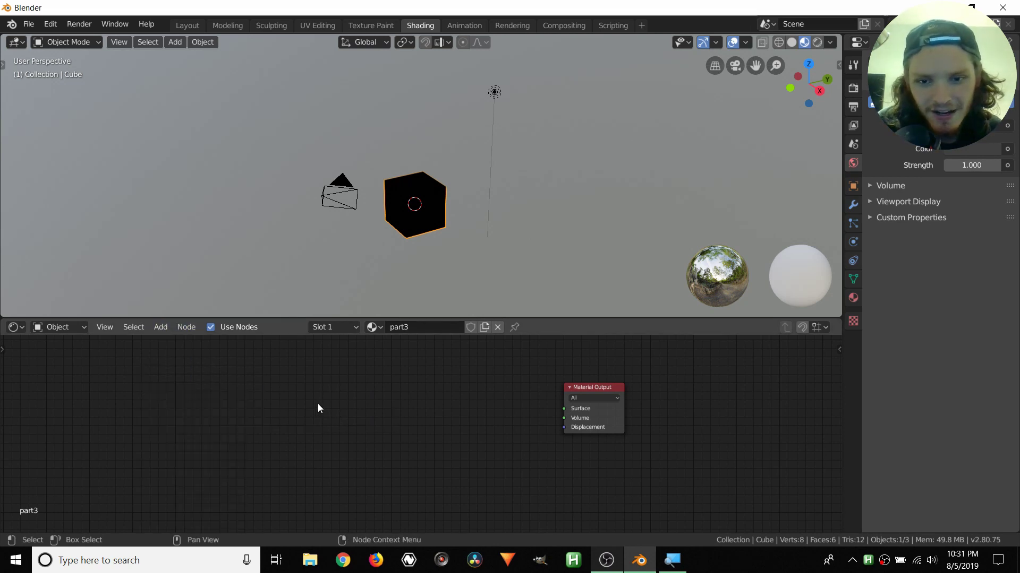
pyautogui.hotkey('shift', 'a')
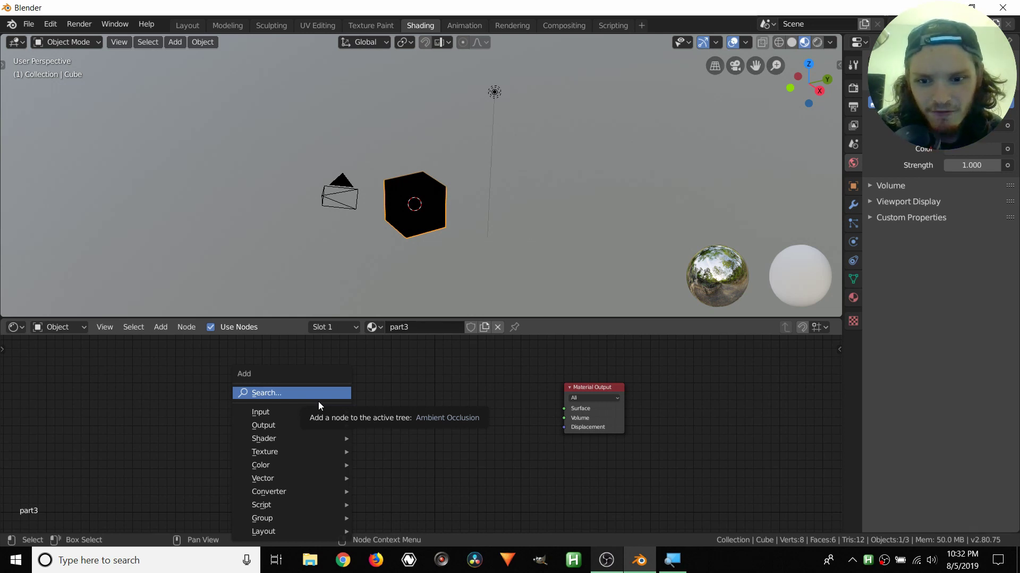
pyautogui.moveTo(301, 412)
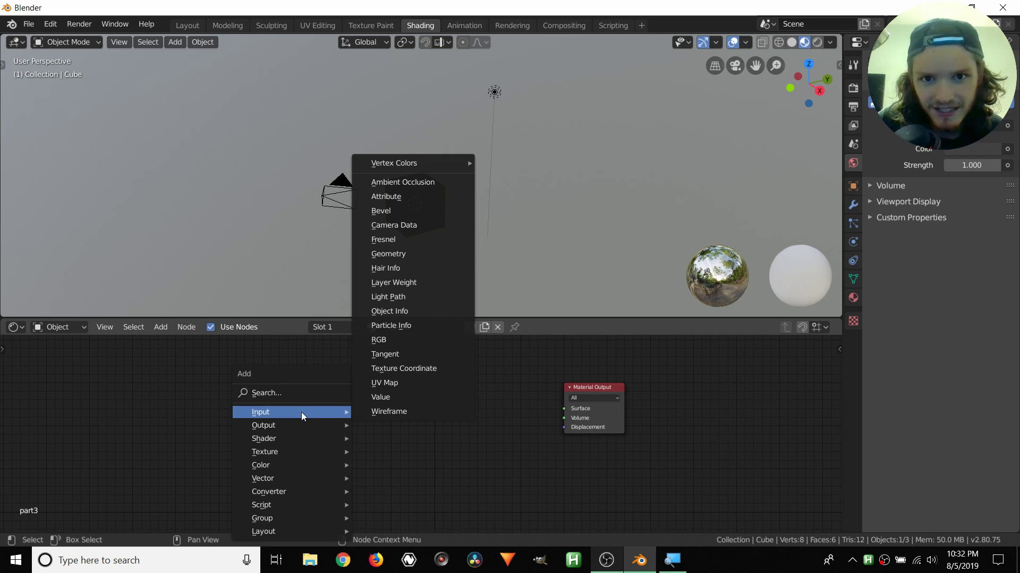
pyautogui.click(380, 397)
# Step: Place the new Value node and frame it beside the Material Output
pyautogui.click(436, 415)
pyautogui.scroll(2, 543, 408)
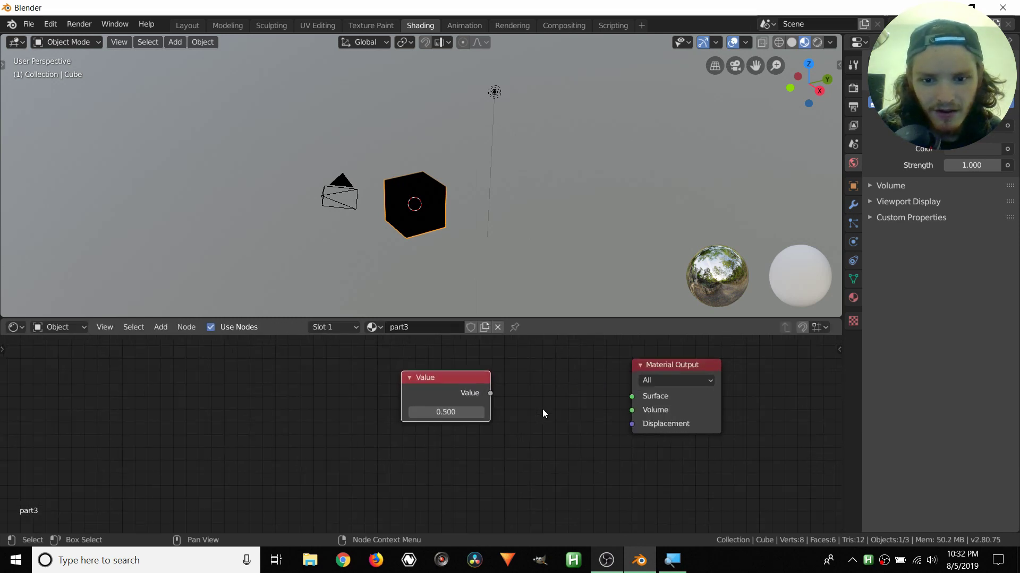
pyautogui.moveTo(544, 410); pyautogui.dragTo(451, 419, button='middle')
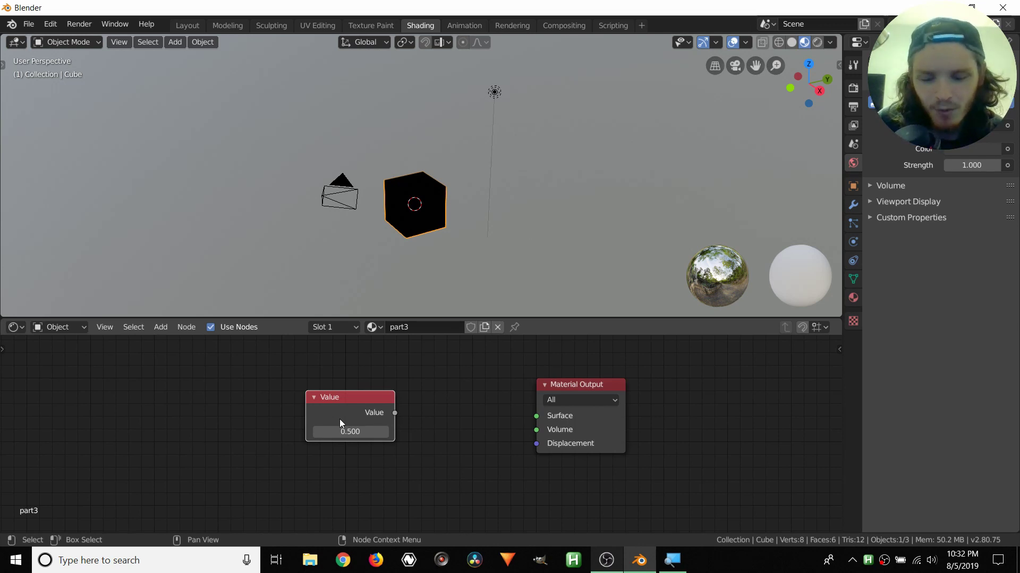
pyautogui.scroll(1, 340, 419)
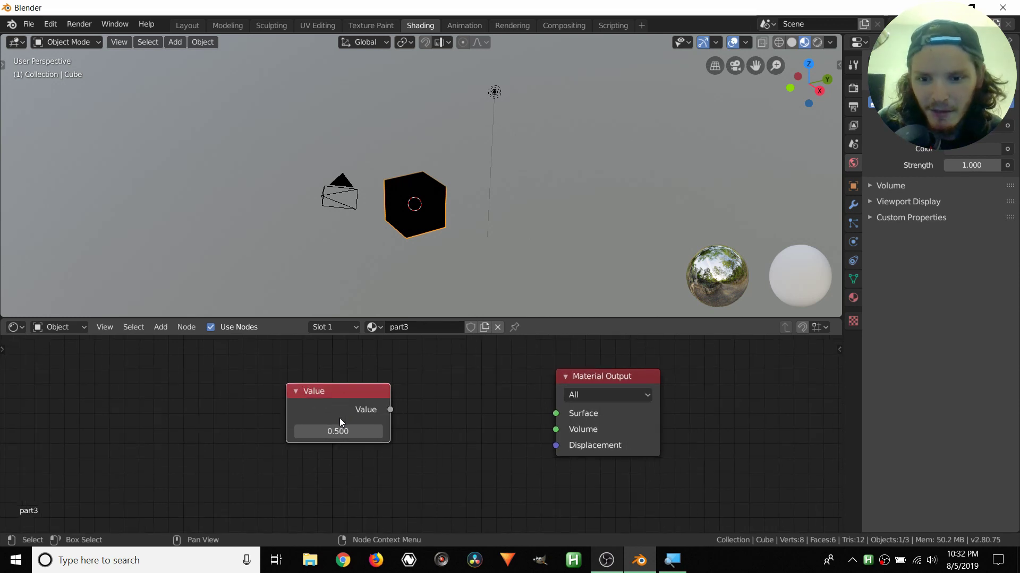
pyautogui.scroll(1, 364, 416)
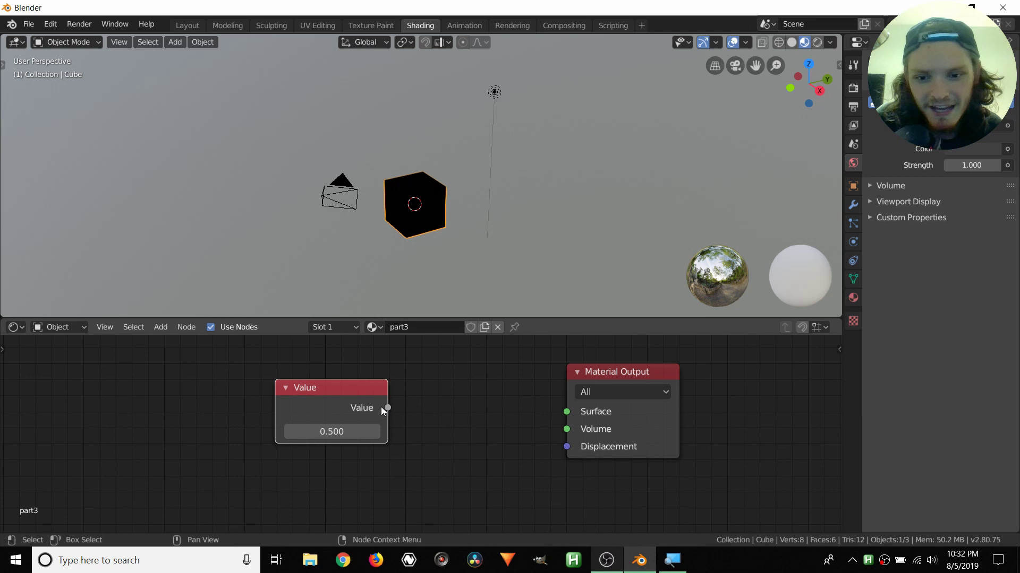
pyautogui.moveTo(389, 407); pyautogui.dragTo(445, 426)
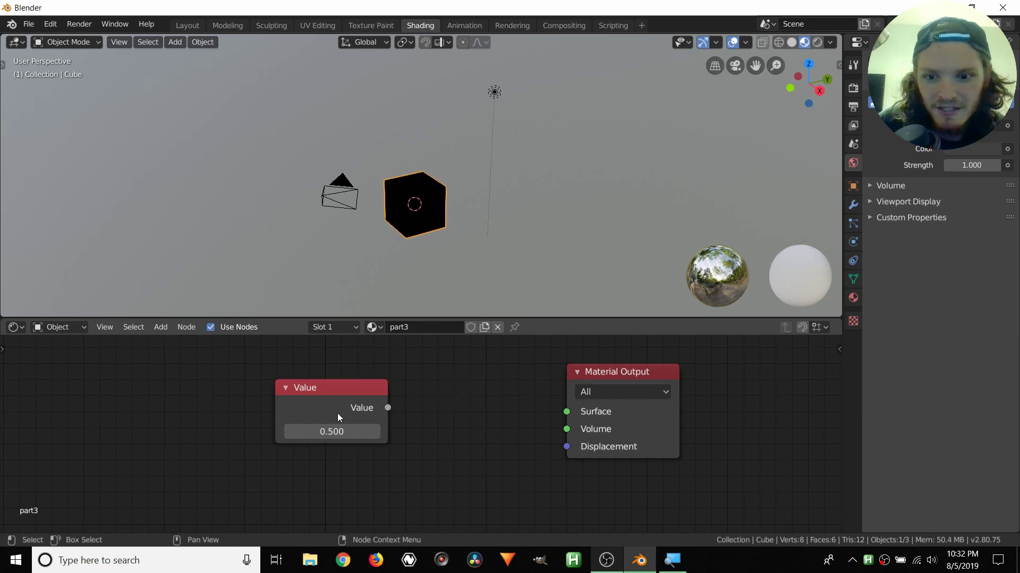
pyautogui.moveTo(339, 387); pyautogui.dragTo(340, 388)
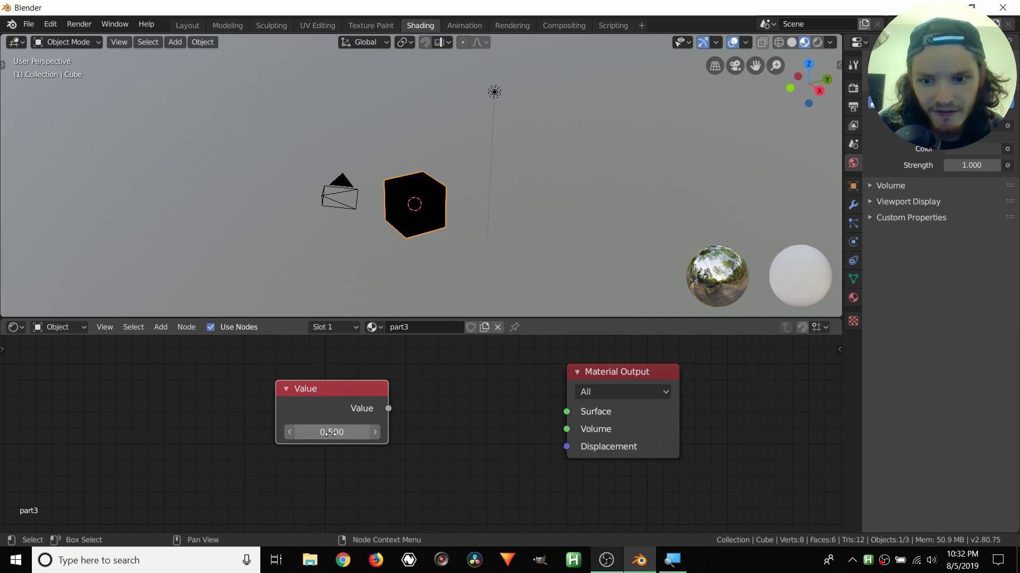
# Step: Enter 0.6 in the Value field, then drag it up to 1.300
pyautogui.click(327, 428)
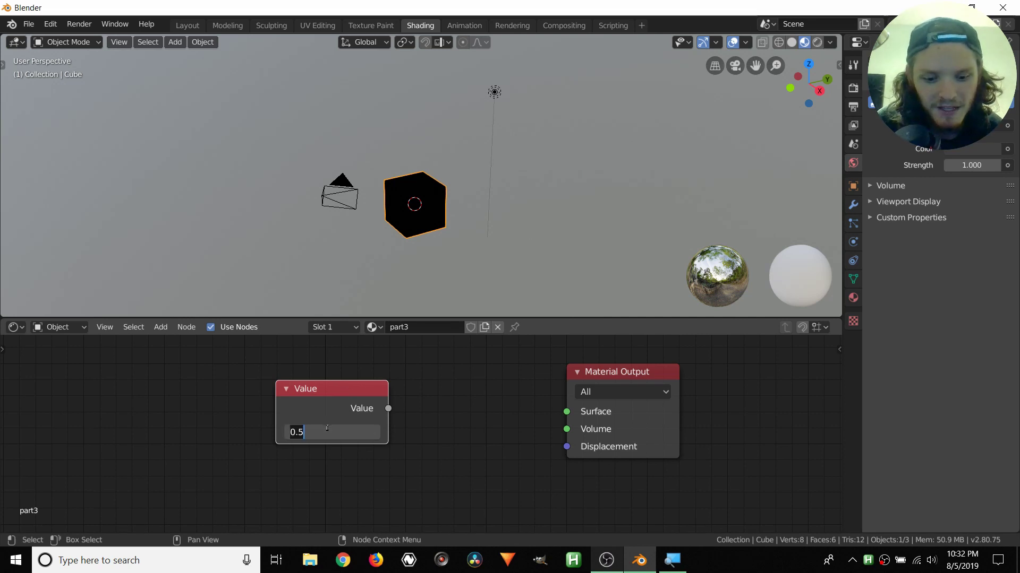
pyautogui.write('0.6')
pyautogui.press('Return')
pyautogui.moveTo(327, 429)
pyautogui.mouseDown()
pyautogui.moveTo(372, 429)
pyautogui.moveTo(339, 432)
pyautogui.mouseUp()
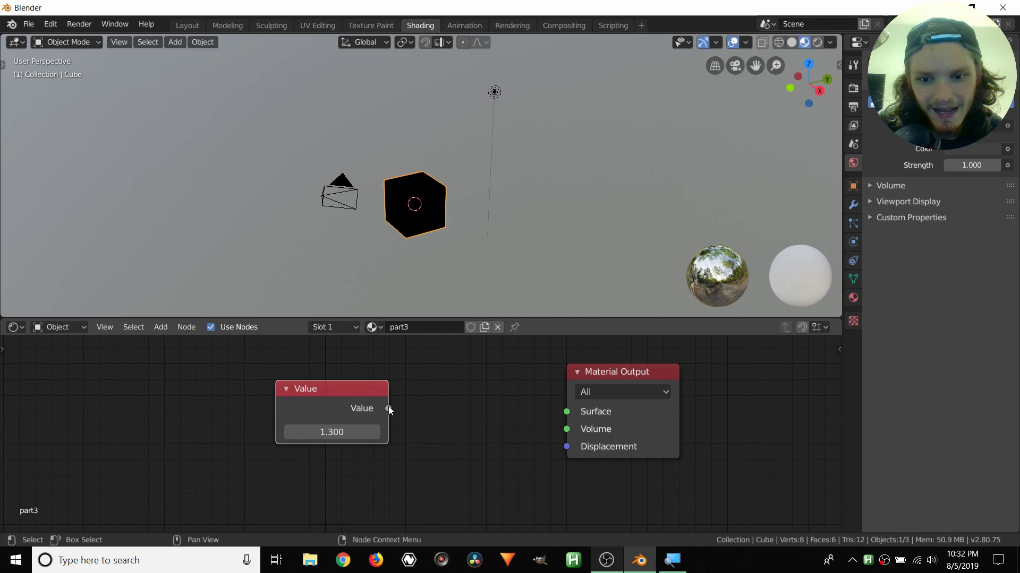
# Step: Link the Value output to Surface, lower it to 0.600, then cut and reconnect the link
pyautogui.moveTo(388, 408); pyautogui.dragTo(566, 414)
pyautogui.scroll(5, 412, 231)
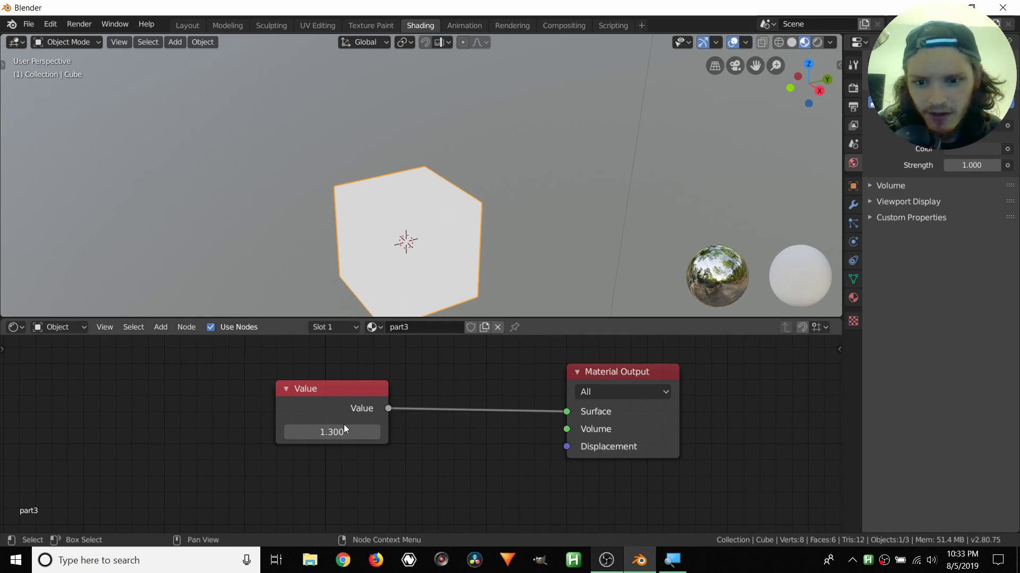
pyautogui.moveTo(348, 433); pyautogui.dragTo(311, 432)
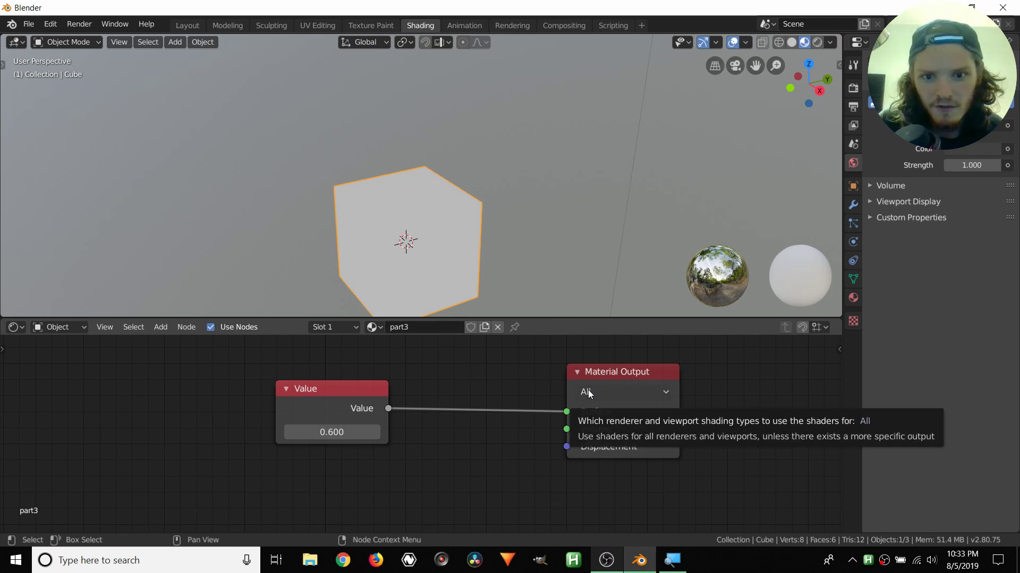
pyautogui.keyDown('ctrl'); pyautogui.moveTo(503, 421); pyautogui.dragTo(486, 362, button='right'); pyautogui.keyUp('ctrl')
pyautogui.keyDown('alt'); pyautogui.moveTo(358, 396); pyautogui.dragTo(572, 379, button='right'); pyautogui.keyUp('alt')
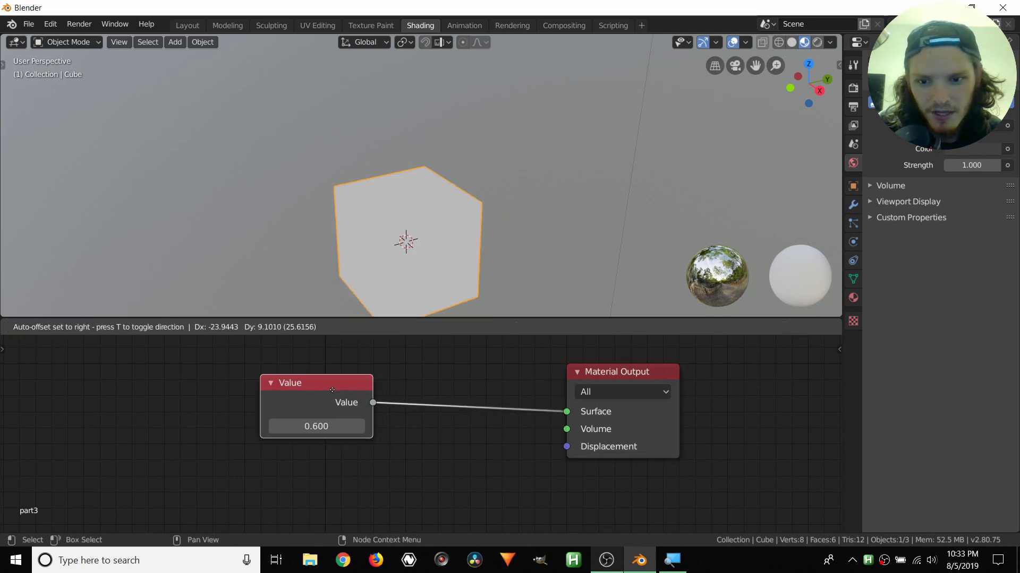
# Step: Enter -2 for a black cube, then 1.54 for a white one
pyautogui.click(332, 391)
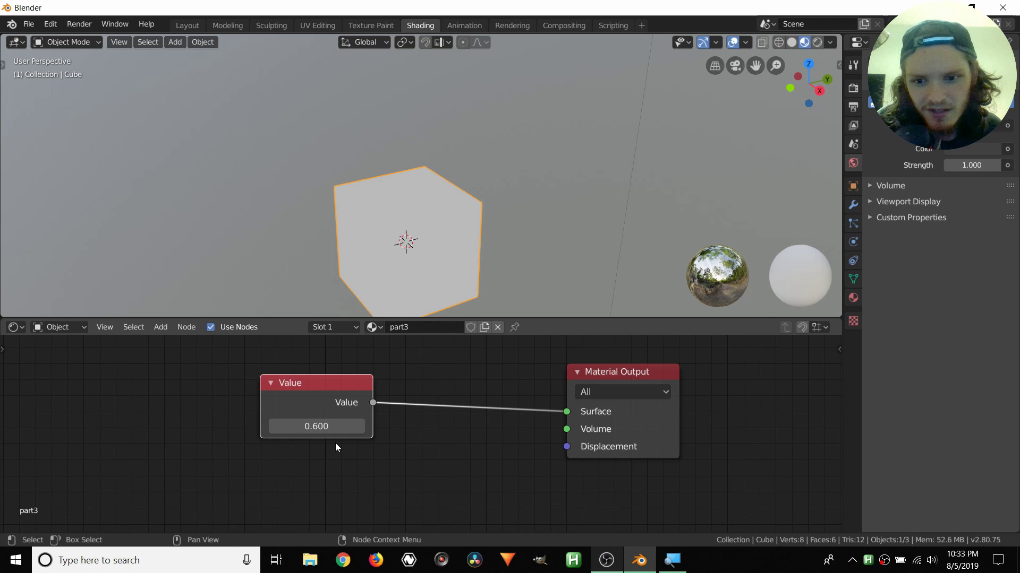
pyautogui.click(329, 427)
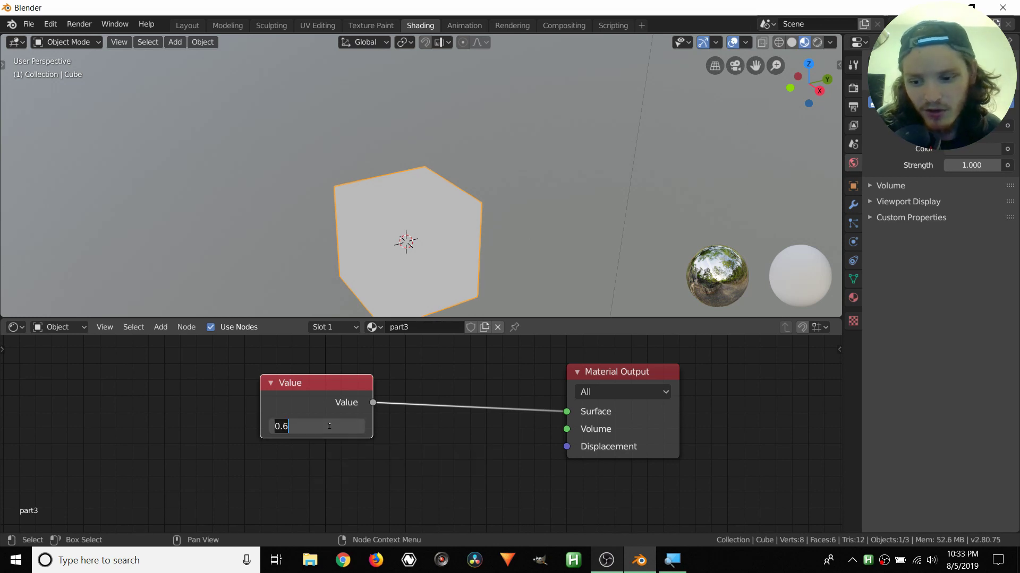
pyautogui.write('-2')
pyautogui.press('Return')
pyautogui.click(329, 426)
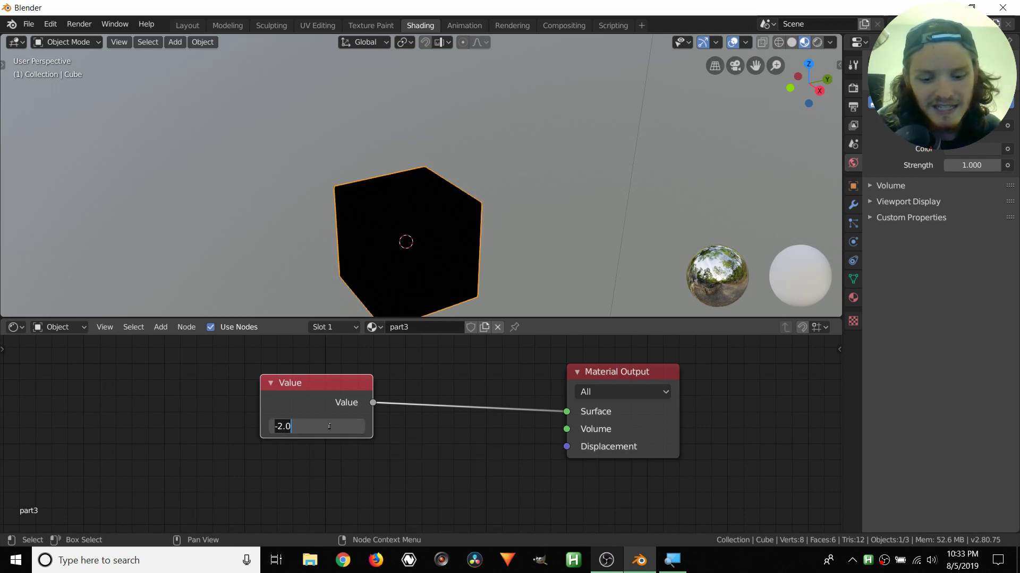
pyautogui.write('1.54')
pyautogui.press('Return')
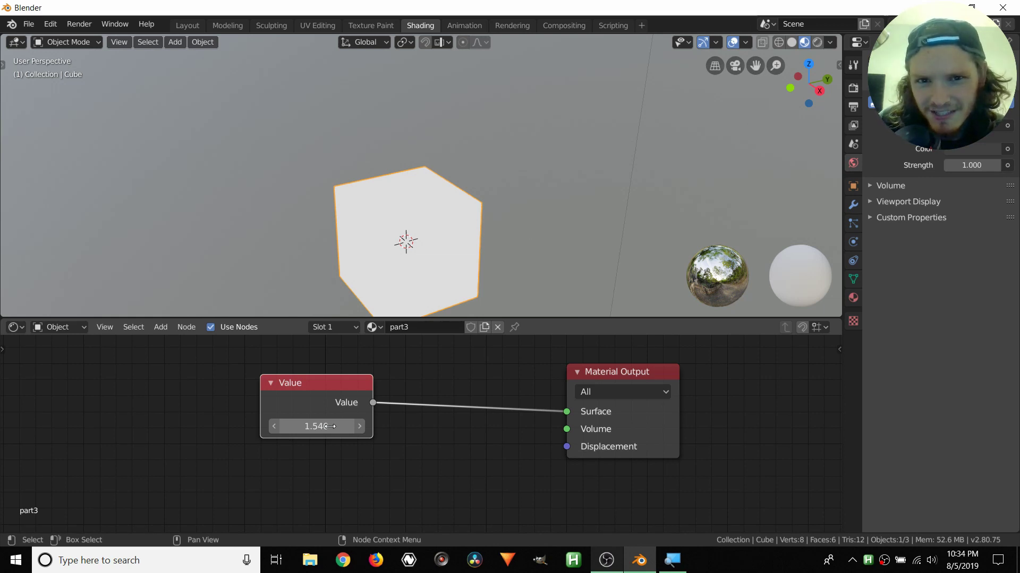
# Step: Set the value to 0, then drag it up to 1.400 to whiten the cube
pyautogui.click(328, 426)
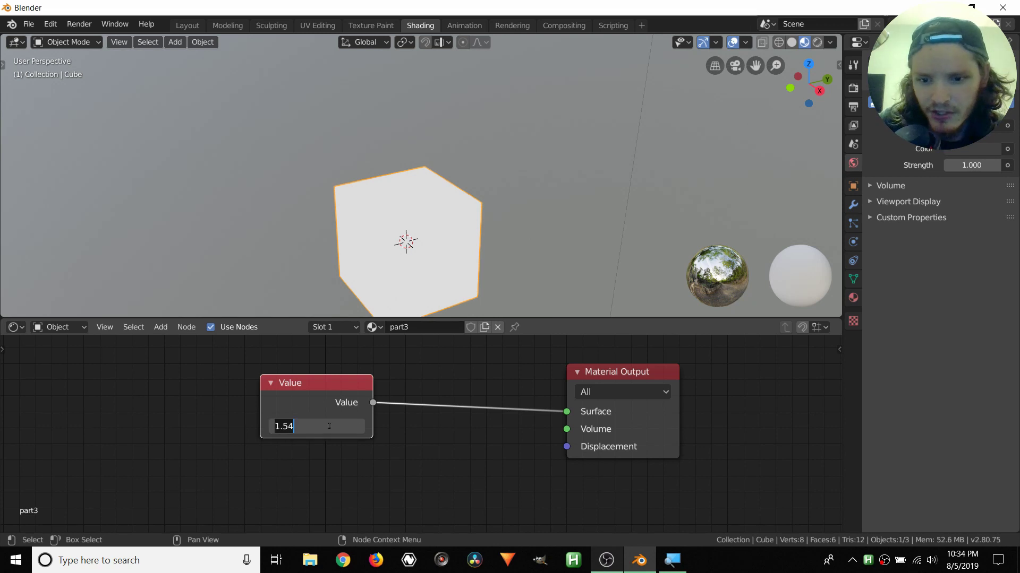
pyautogui.write('0')
pyautogui.press('Return')
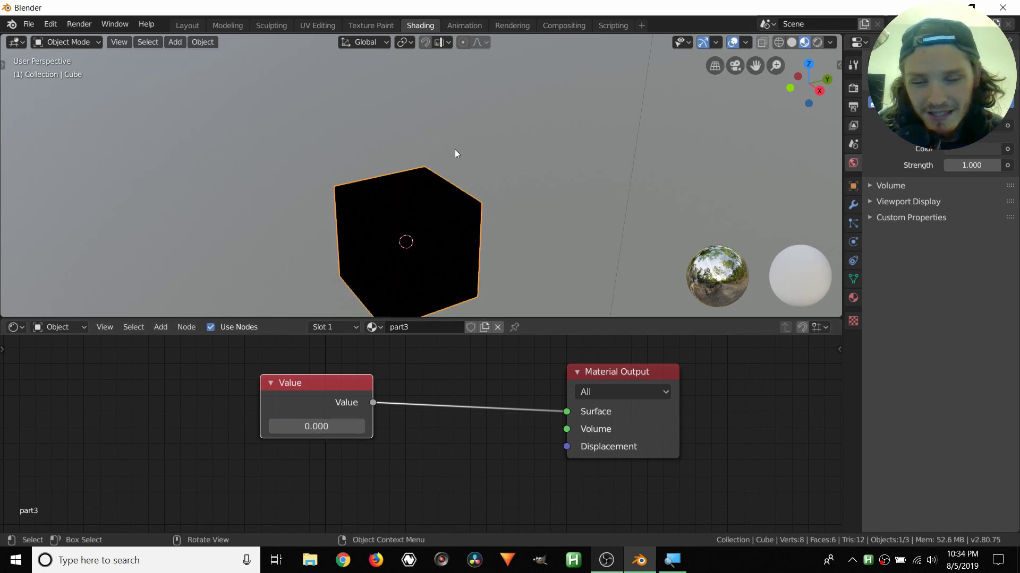
pyautogui.keyDown('shift'); pyautogui.moveTo(428, 193); pyautogui.dragTo(434, 180, button='middle'); pyautogui.keyUp('shift')
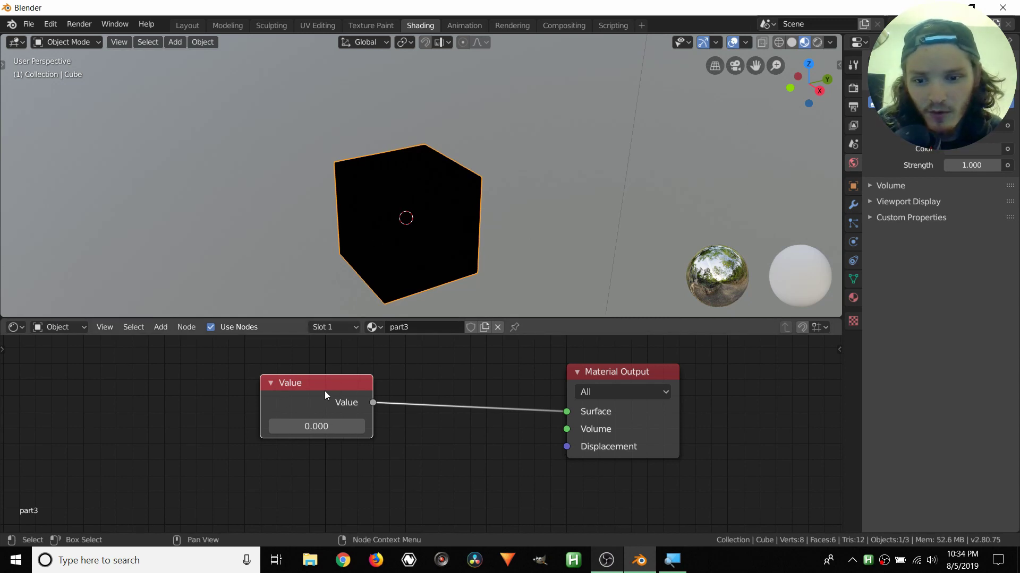
pyautogui.moveTo(316, 431); pyautogui.dragTo(353, 431)
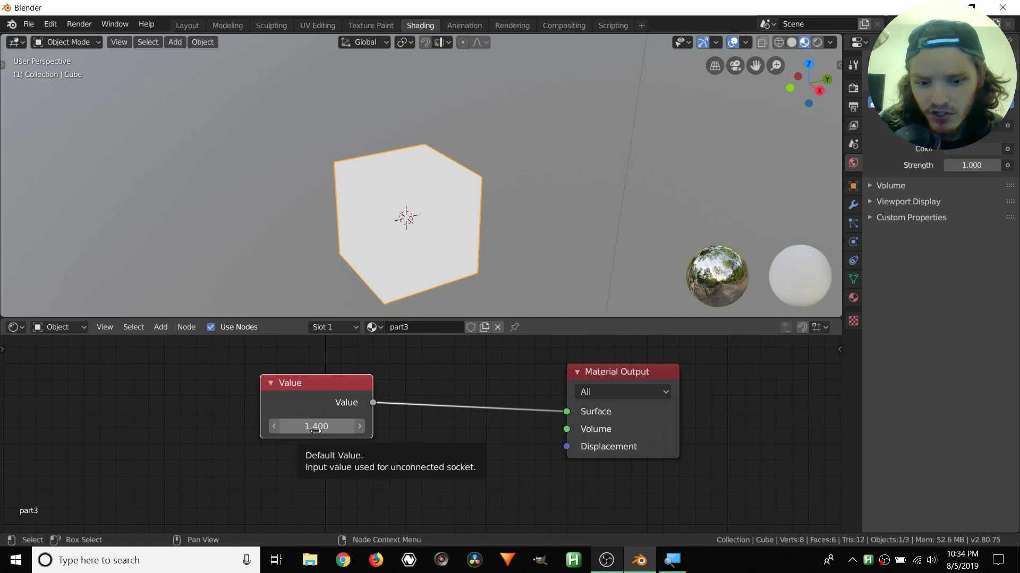
# Step: Reset the value to 0, test and undo a small increase, then nudge it to 0.080
pyautogui.click(316, 427)
pyautogui.write('0')
pyautogui.press('Return')
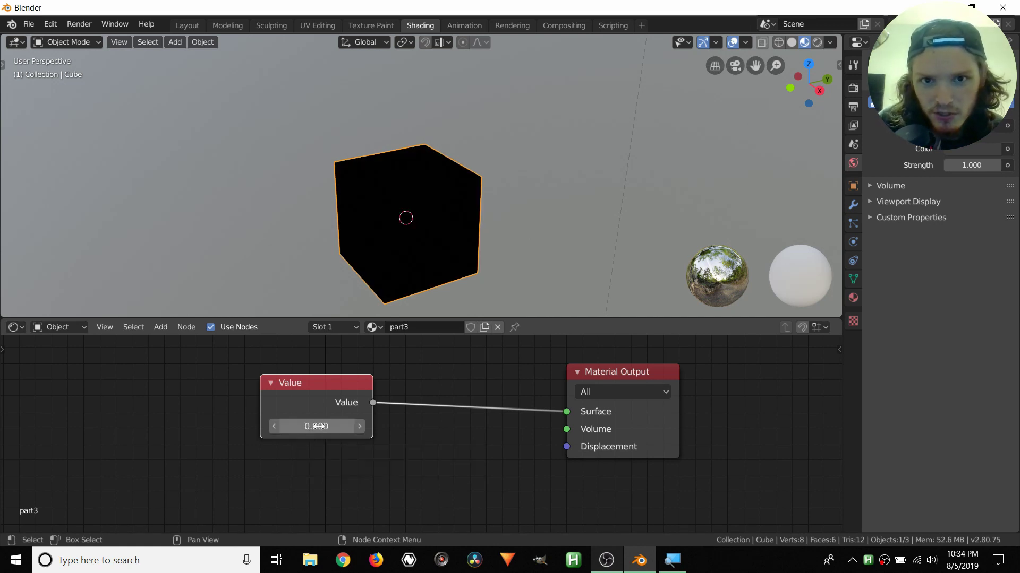
pyautogui.moveTo(318, 426); pyautogui.dragTo(334, 426)
pyautogui.hotkey('ctrl', 'z')
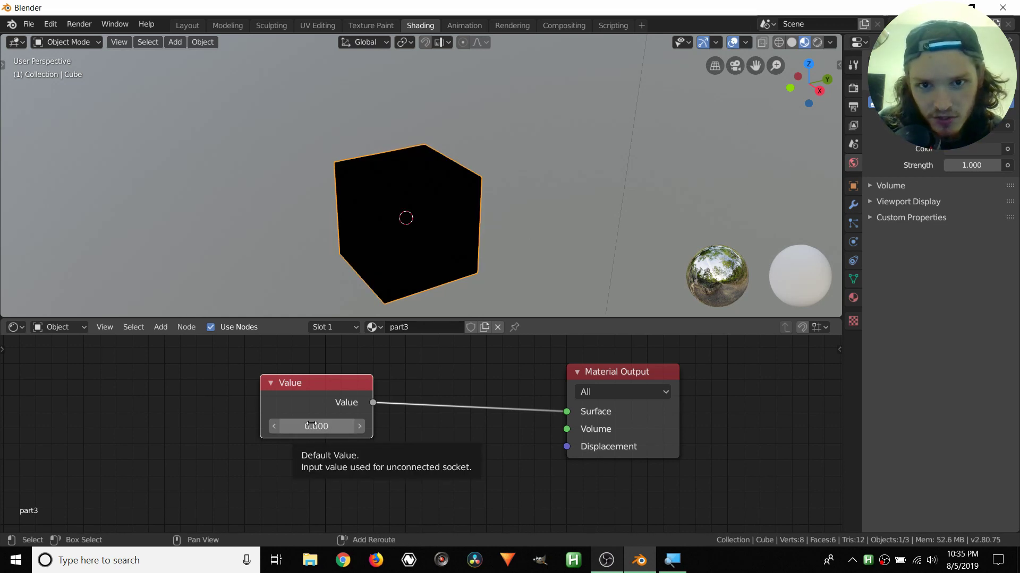
pyautogui.moveTo(316, 426)
pyautogui.mouseDown()
pyautogui.moveTo(340, 427)
pyautogui.moveTo(323, 426)
pyautogui.mouseUp()
# Step: Reset to 0, try -0.750 and undo it, then set the value to 1
pyautogui.click(313, 427)
pyautogui.write('0')
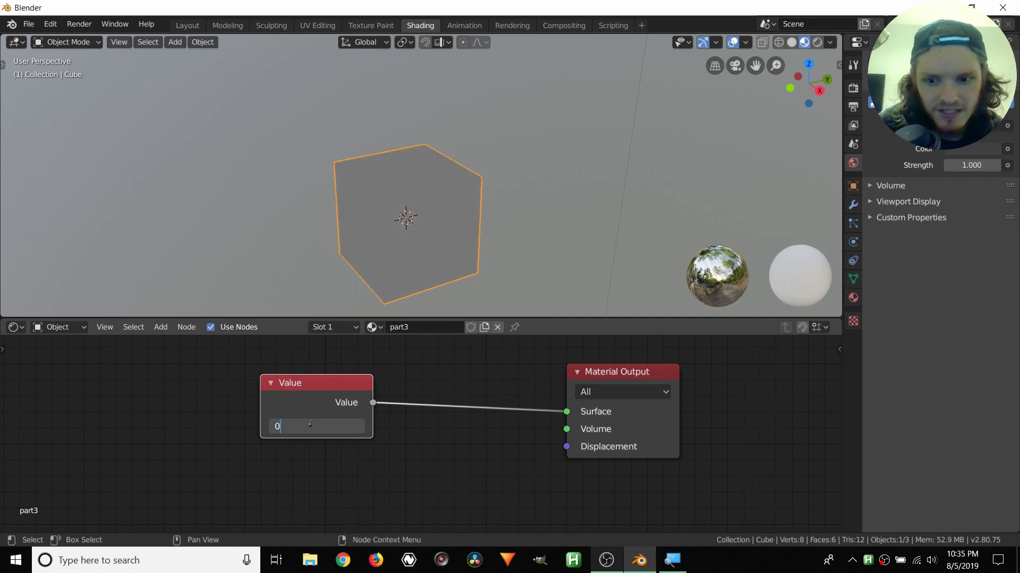
pyautogui.press('Return')
pyautogui.moveTo(312, 427)
pyautogui.keyDown('shift'); pyautogui.mouseDown()
pyautogui.moveTo(297, 426)
pyautogui.moveTo(319, 426)
pyautogui.mouseUp(); pyautogui.keyUp('shift')
pyautogui.hotkey('ctrl', 'z')
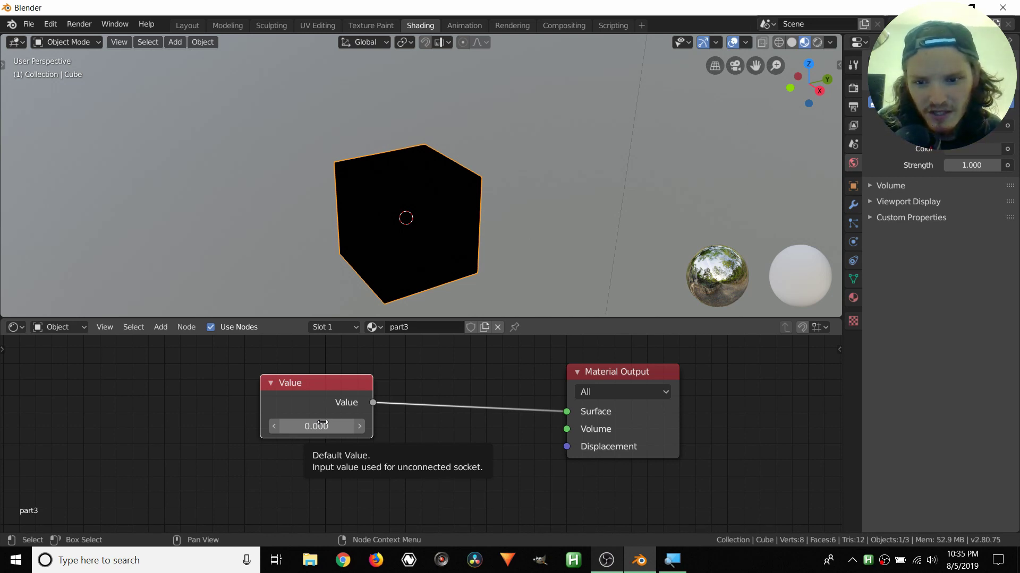
pyautogui.click(322, 425)
pyautogui.write('1')
pyautogui.press('Return')
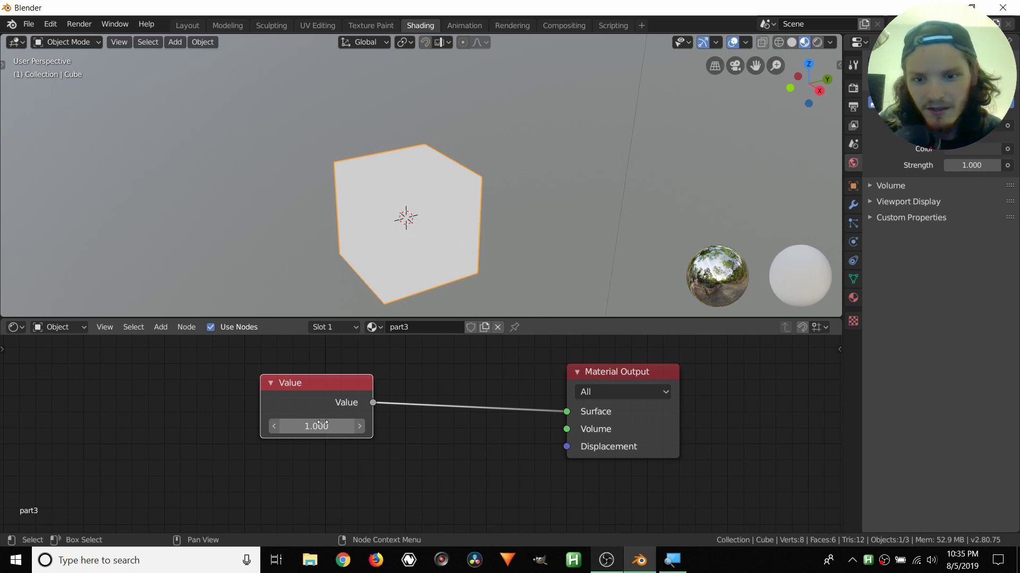
# Step: Zoom in on the cube and try 3.42 as the Value, reverting to 1.000
pyautogui.scroll(2, 430, 168)
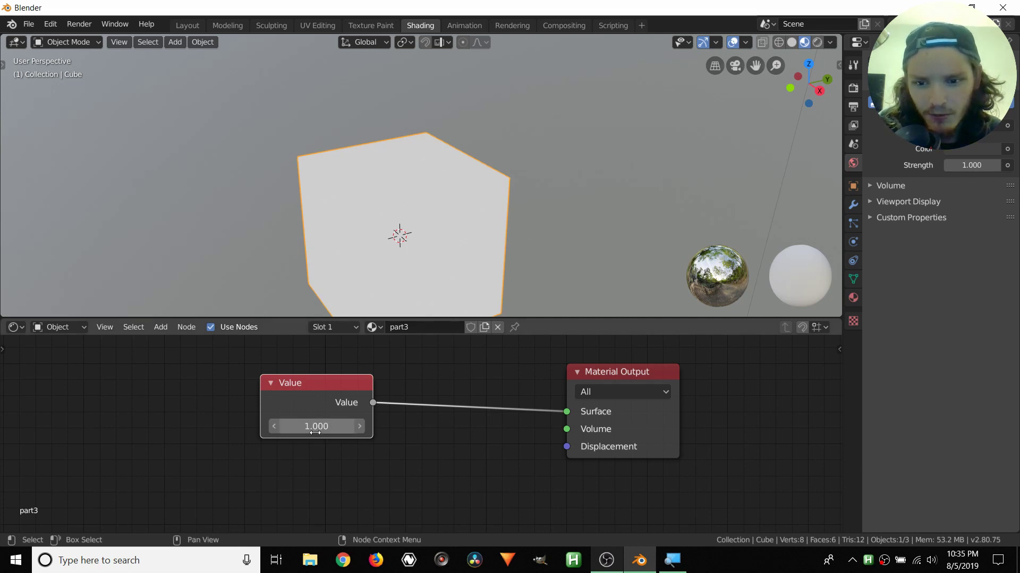
pyautogui.moveTo(317, 426)
pyautogui.mouseDown()
pyautogui.moveTo(353, 427)
pyautogui.moveTo(315, 426)
pyautogui.mouseUp()
pyautogui.hotkey('ctrl', 'z')
pyautogui.scroll(2, 406, 208)
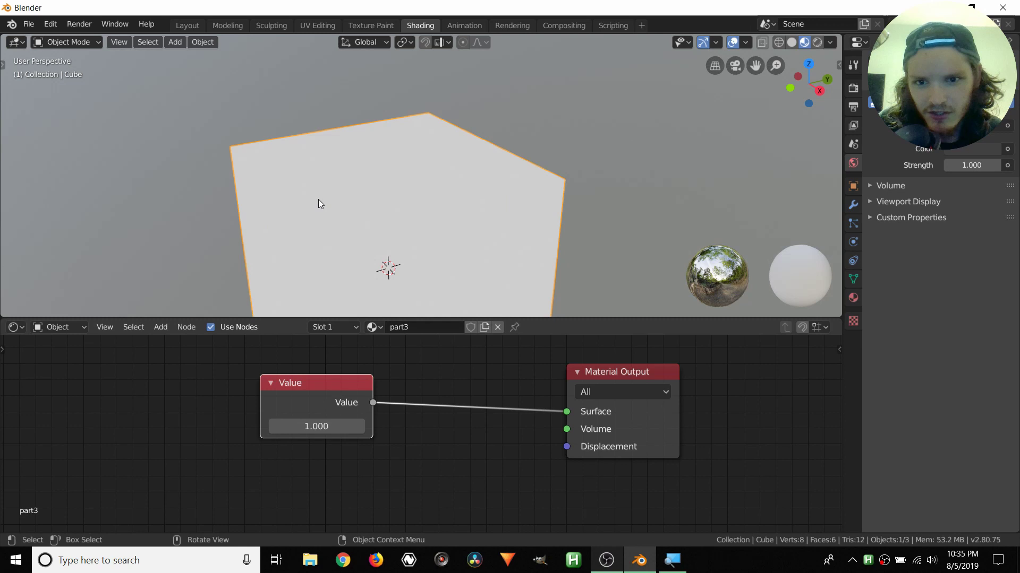
pyautogui.scroll(2, 316, 186)
pyautogui.keyDown('shift'); pyautogui.moveTo(314, 169); pyautogui.dragTo(371, 170, button='middle'); pyautogui.keyUp('shift')
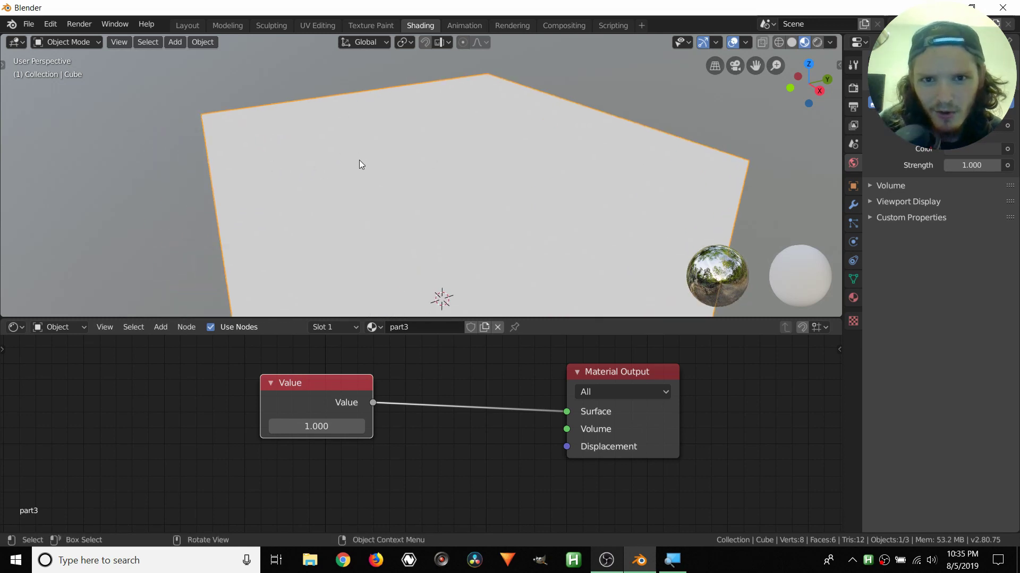
pyautogui.click(316, 426)
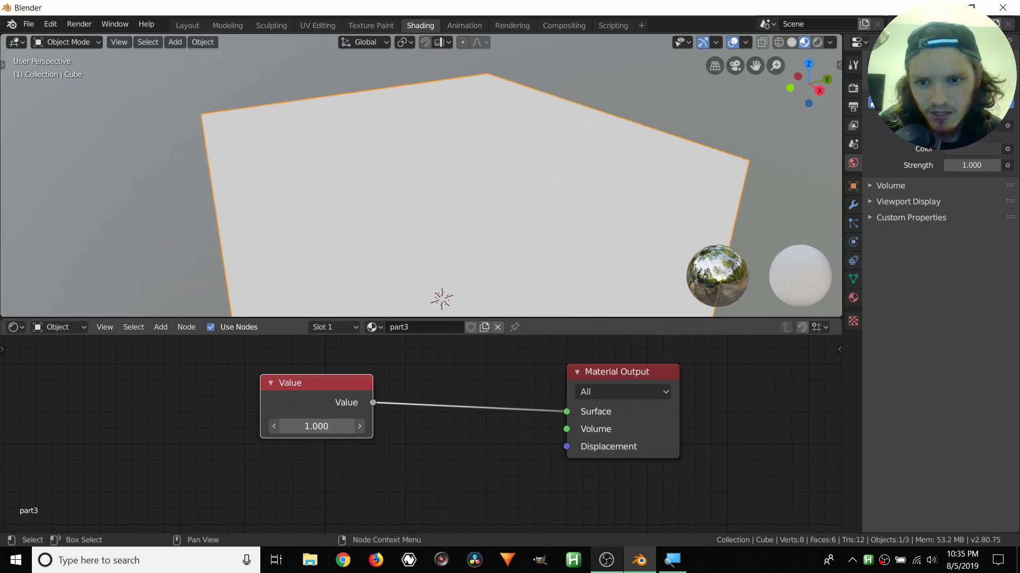
pyautogui.write('3.42')
pyautogui.press('Return')
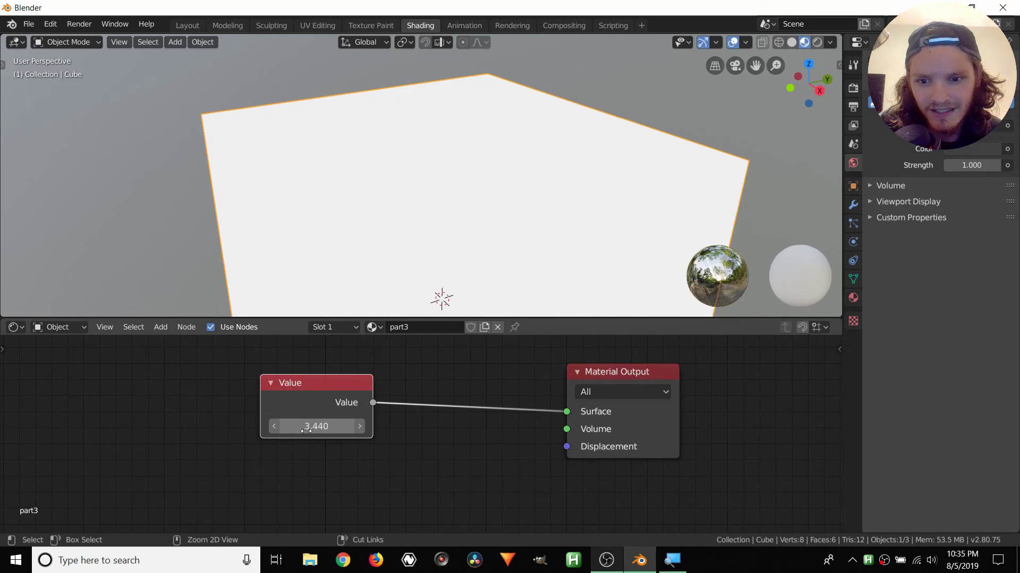
pyautogui.hotkey('ctrl', 'z')
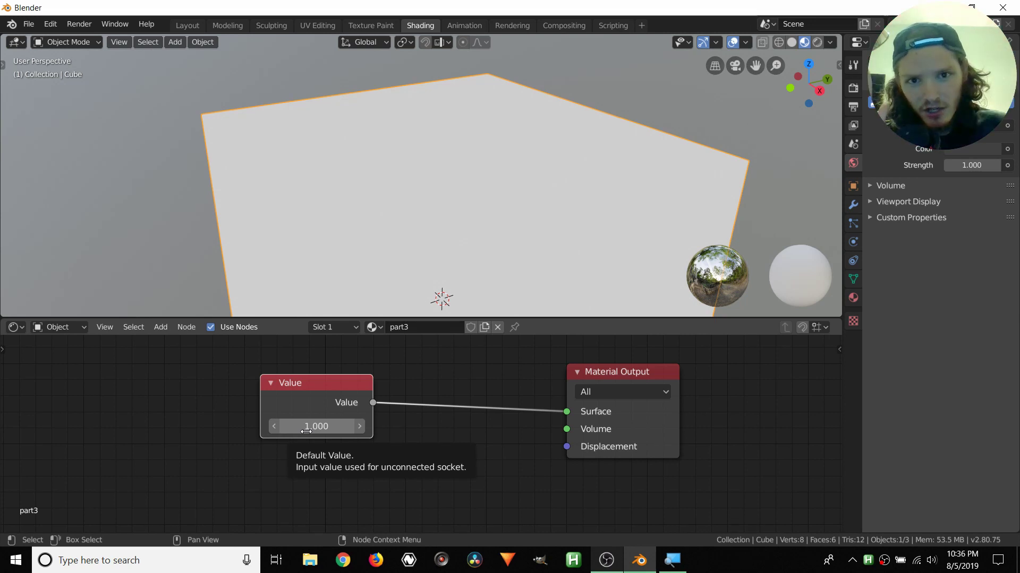
# Step: Enter 3, then 6, then return the Value to 1
pyautogui.click(306, 432)
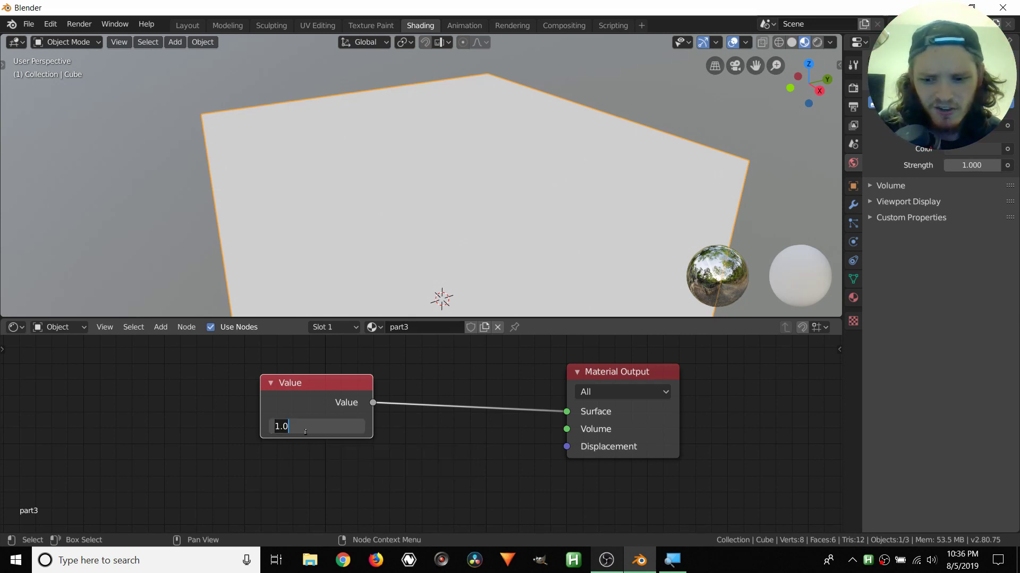
pyautogui.write('3')
pyautogui.press('Return')
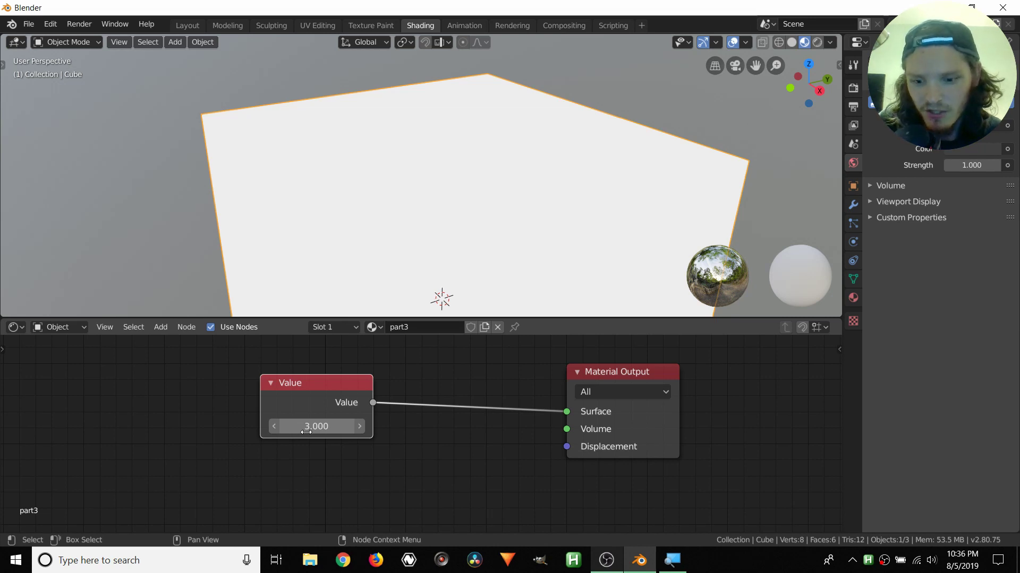
pyautogui.click(306, 431)
pyautogui.write('6')
pyautogui.press('Return')
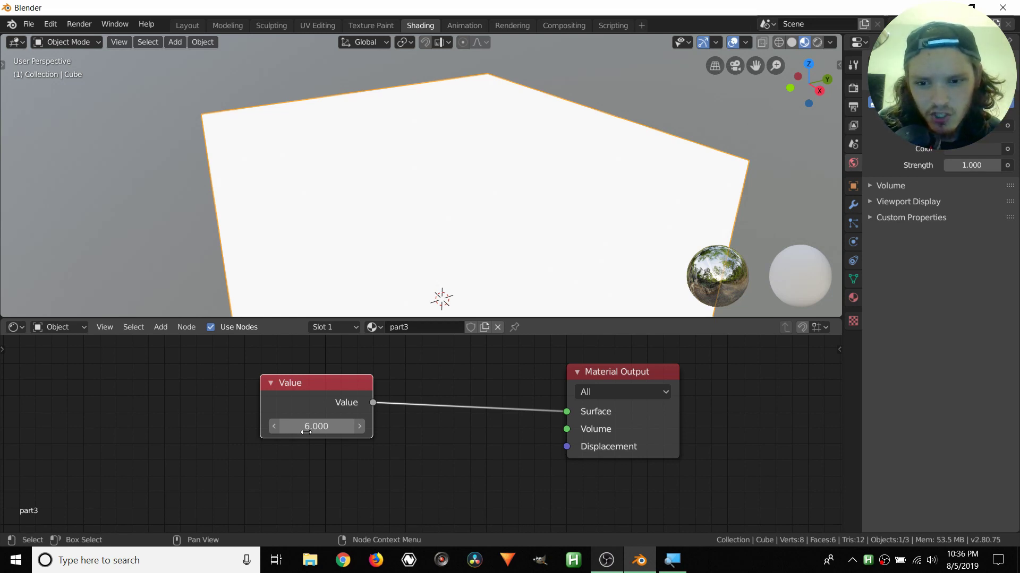
pyautogui.click(306, 432)
pyautogui.write('1')
pyautogui.press('Return')
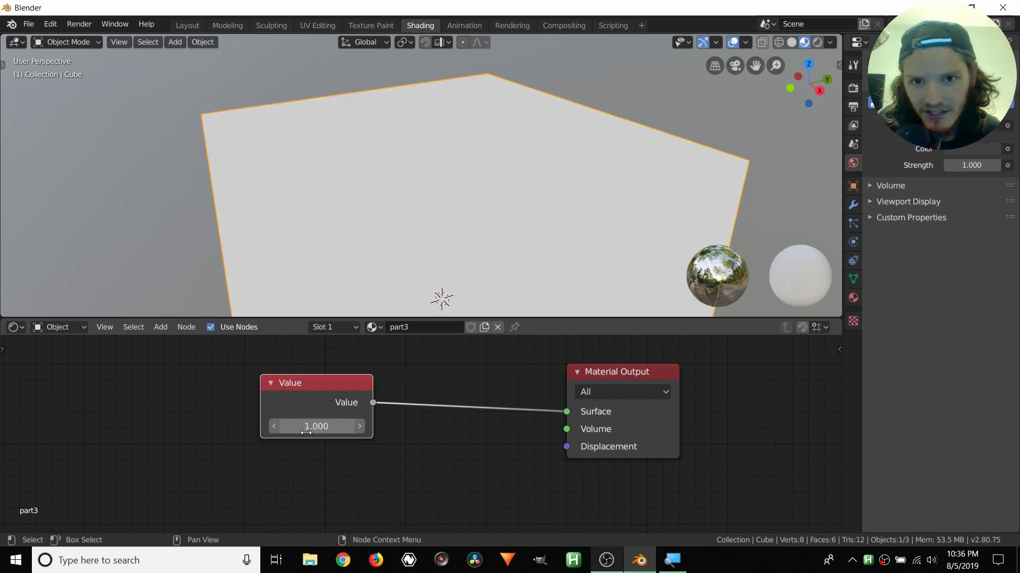
pyautogui.moveTo(397, 459); pyautogui.dragTo(394, 456, button='middle')
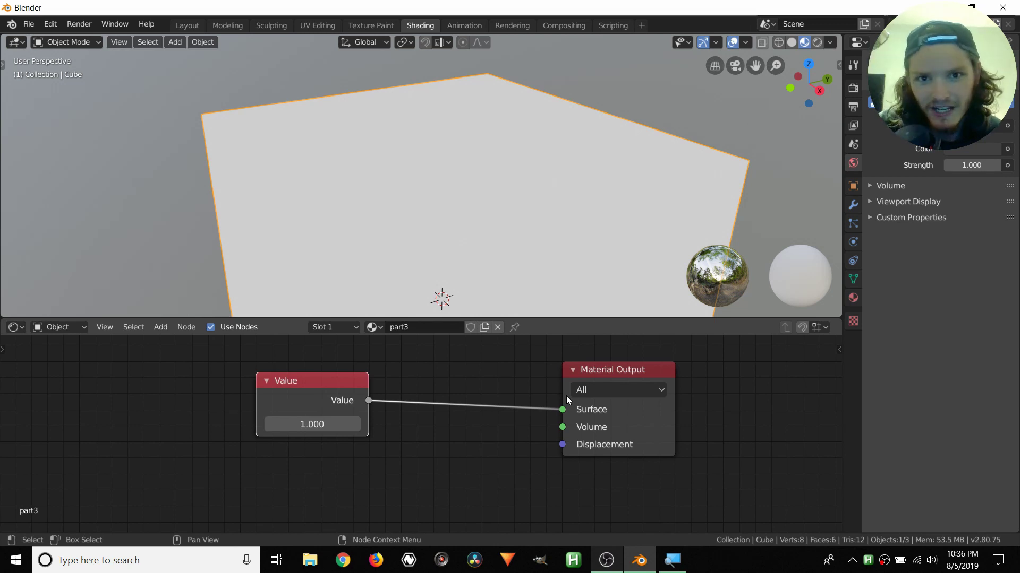
# Step: Duplicate the Value node and place the copy below the original
pyautogui.moveTo(298, 394); pyautogui.dragTo(285, 382)
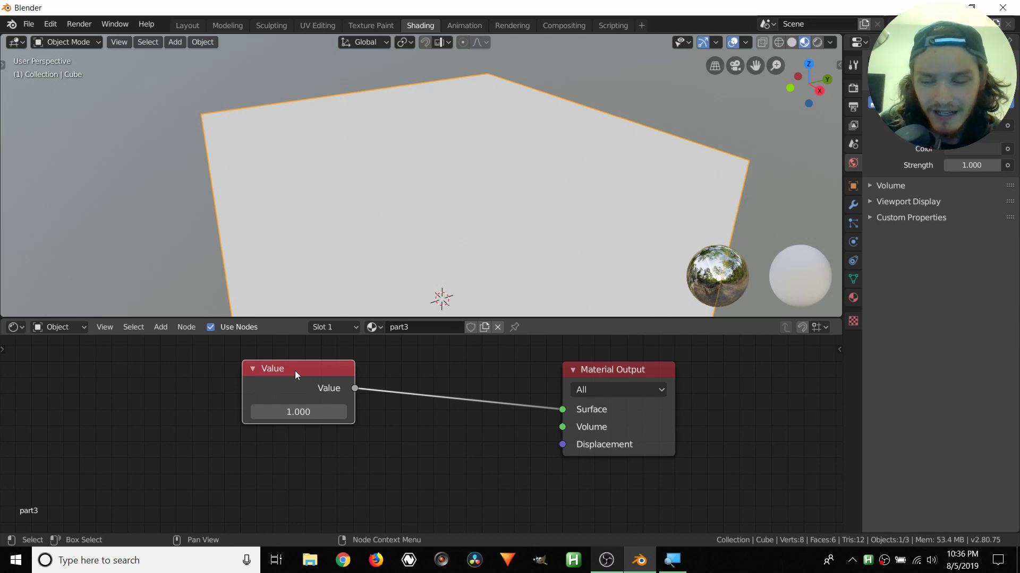
pyautogui.press('shift')
pyautogui.hotkey('shift', 'd')
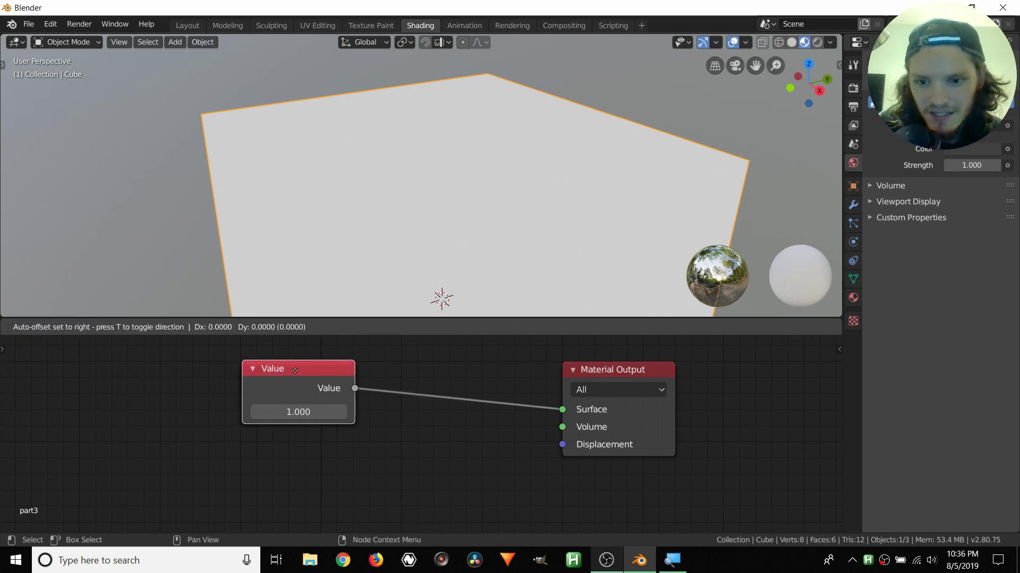
pyautogui.click(295, 452)
pyautogui.moveTo(294, 452); pyautogui.dragTo(264, 435, button='middle')
# Step: Add a third Value copy below the second and enlarge the node editor
pyautogui.press('shift')
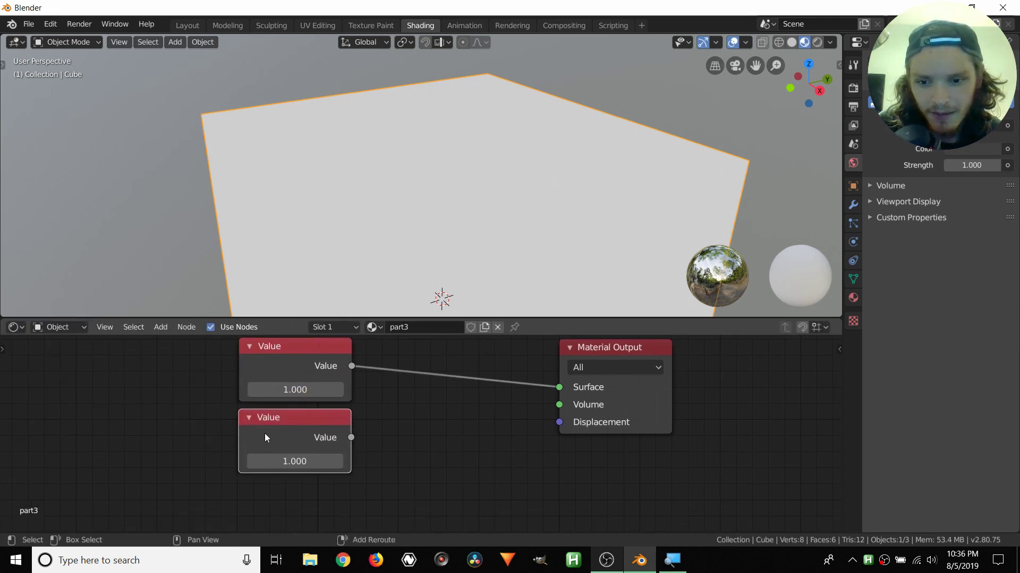
pyautogui.hotkey('shift', 'd')
pyautogui.click(265, 506)
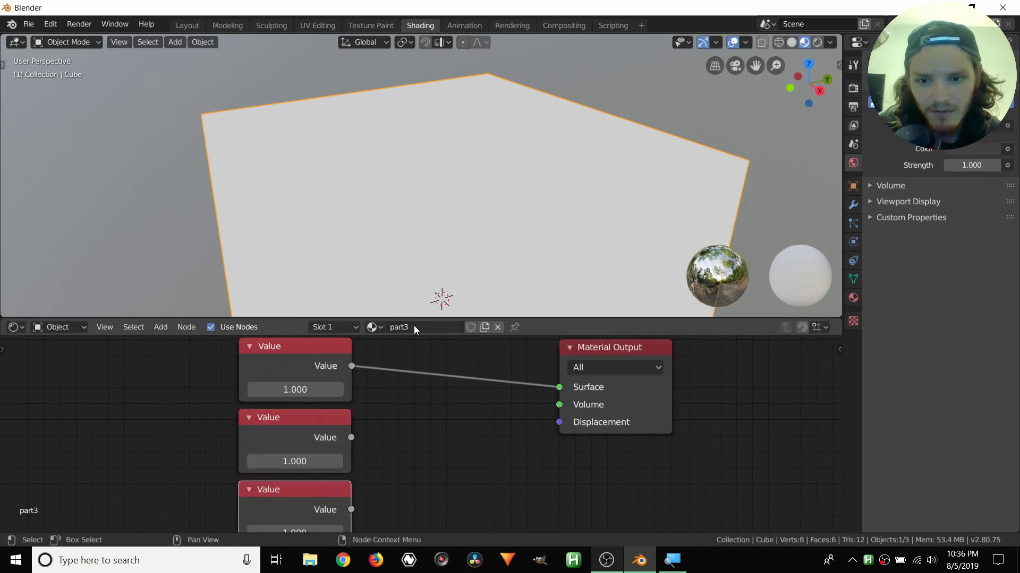
pyautogui.moveTo(508, 320); pyautogui.dragTo(442, 267)
pyautogui.scroll(-1, 428, 412)
pyautogui.scroll(-1, 428, 412)
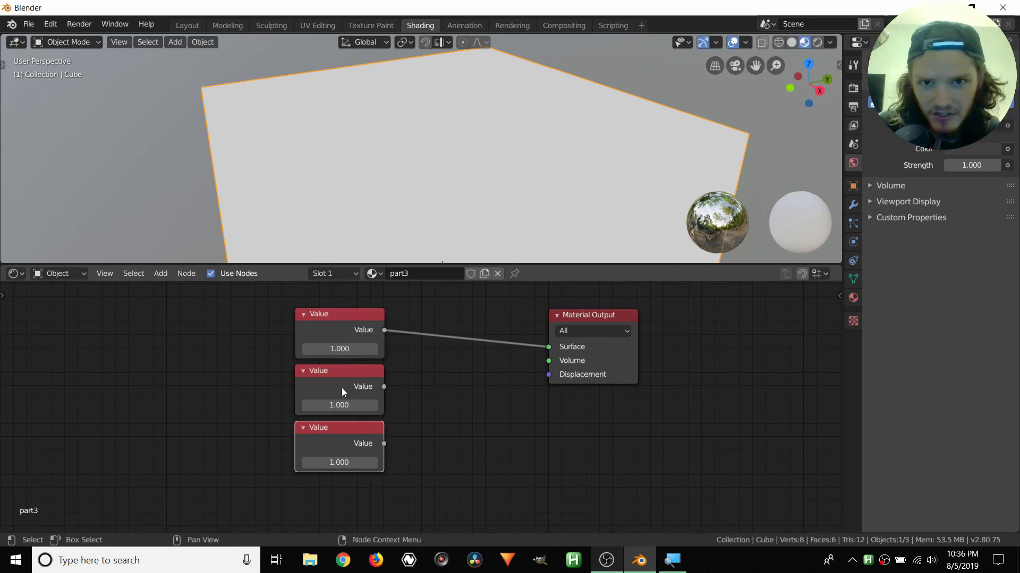
pyautogui.moveTo(327, 433)
pyautogui.mouseDown()
pyautogui.moveTo(294, 443)
pyautogui.moveTo(332, 433)
pyautogui.mouseUp()
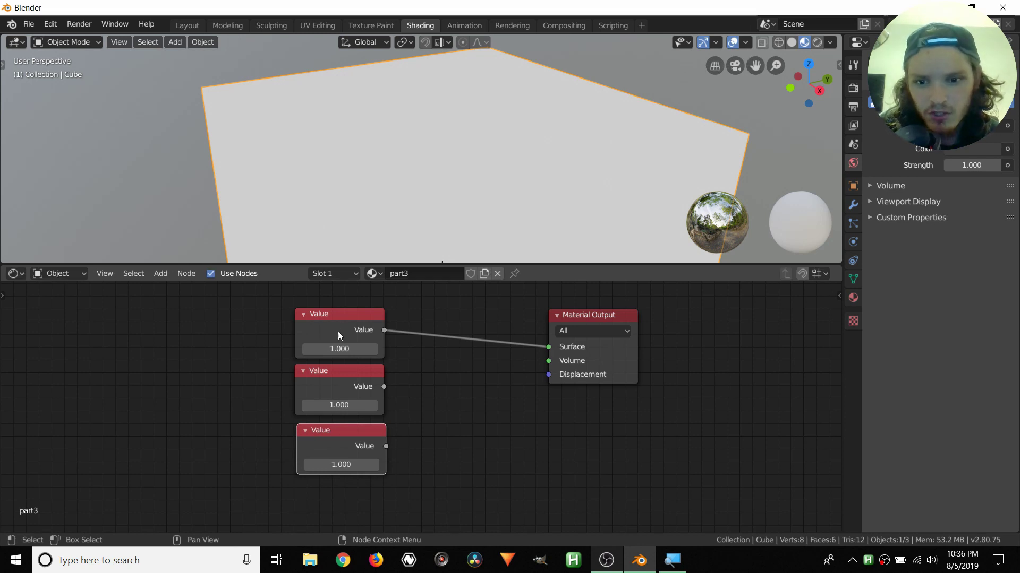
# Step: Set the second Value node to 0.500 and the third to 0.250
pyautogui.click(340, 404)
pyautogui.write('1.0')
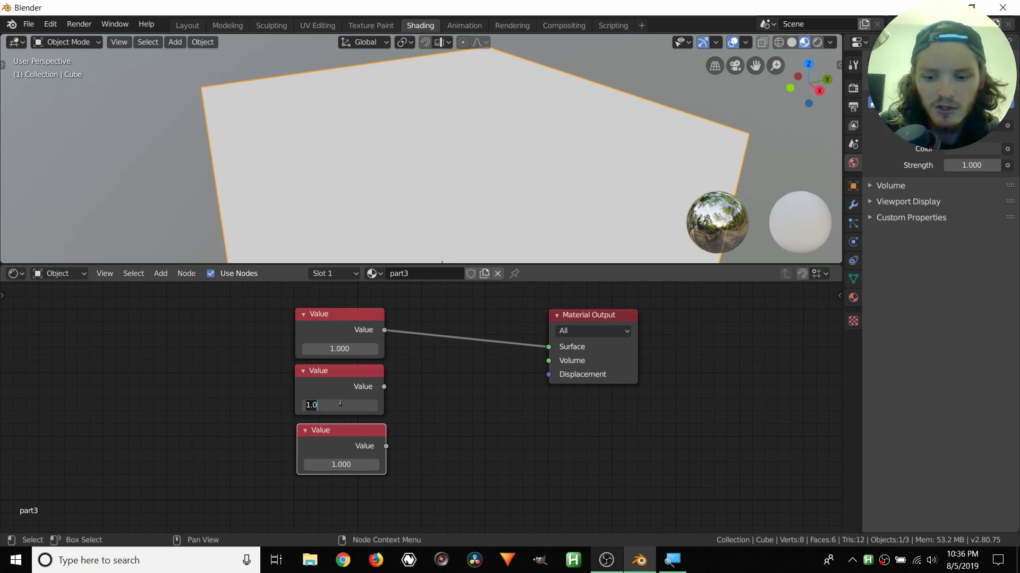
pyautogui.write('0.5')
pyautogui.press('Return')
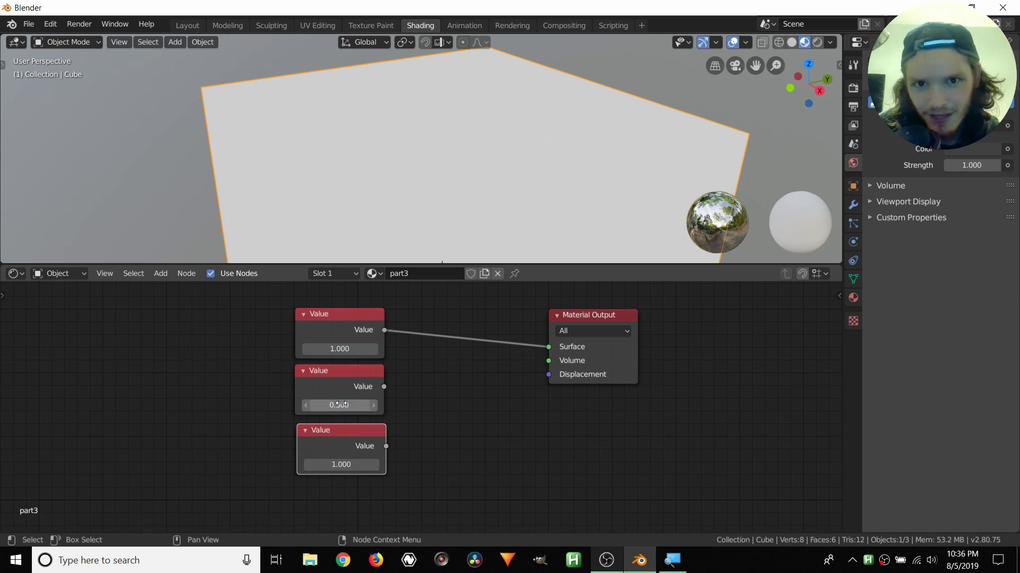
pyautogui.click(347, 465)
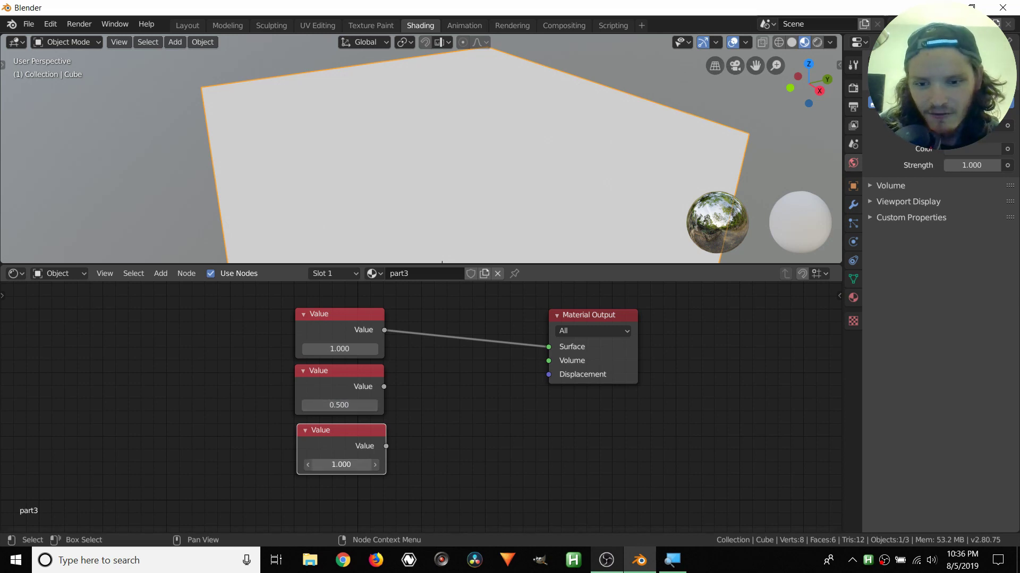
pyautogui.write('0.25')
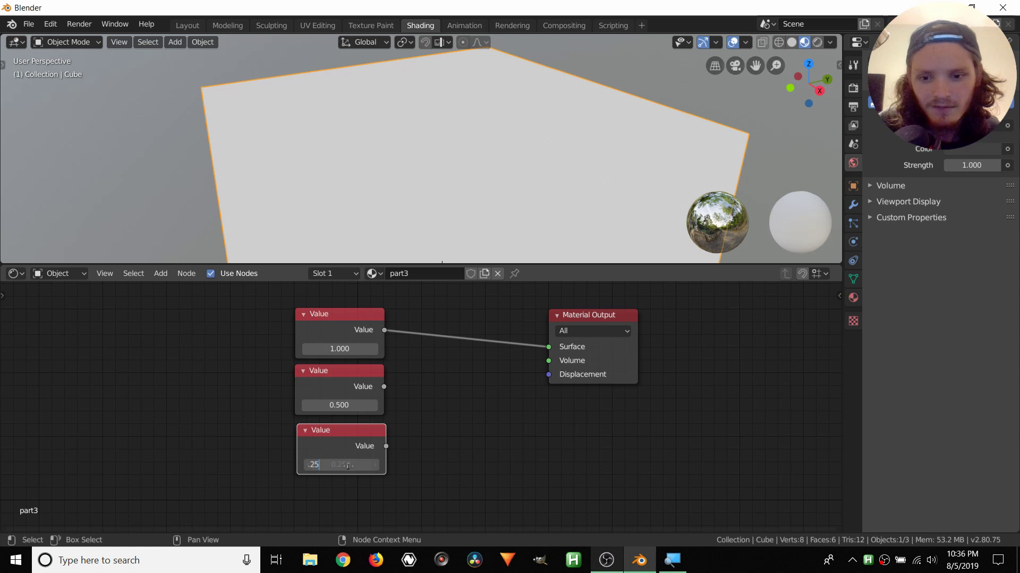
pyautogui.press('Return')
# Step: Try linking the 0.500 and 0.250 nodes to Surface, then relink the top 1.000 node
pyautogui.keyDown('ctrl'); pyautogui.moveTo(474, 374); pyautogui.dragTo(490, 307, button='right'); pyautogui.keyUp('ctrl')
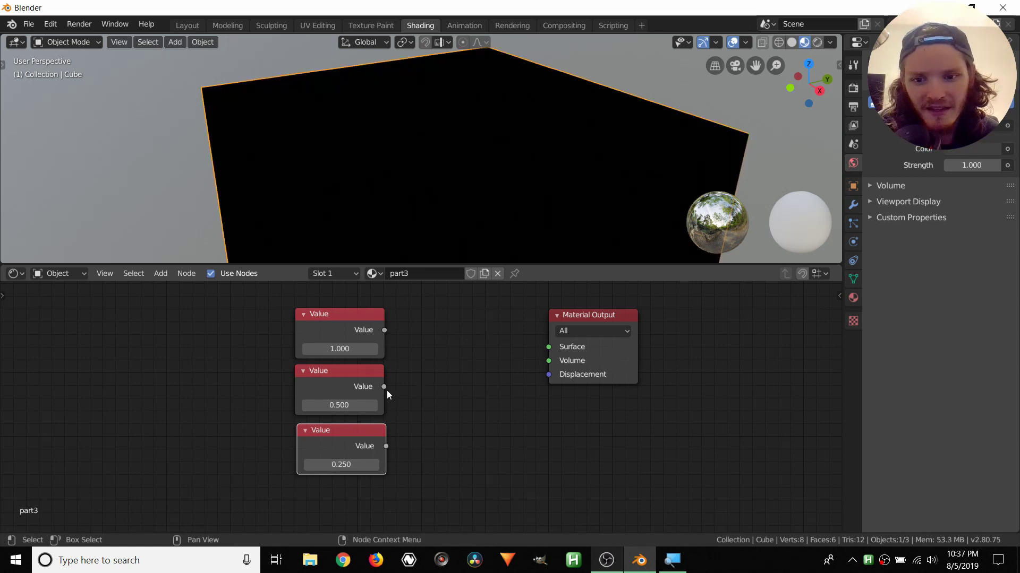
pyautogui.moveTo(384, 386); pyautogui.dragTo(549, 348)
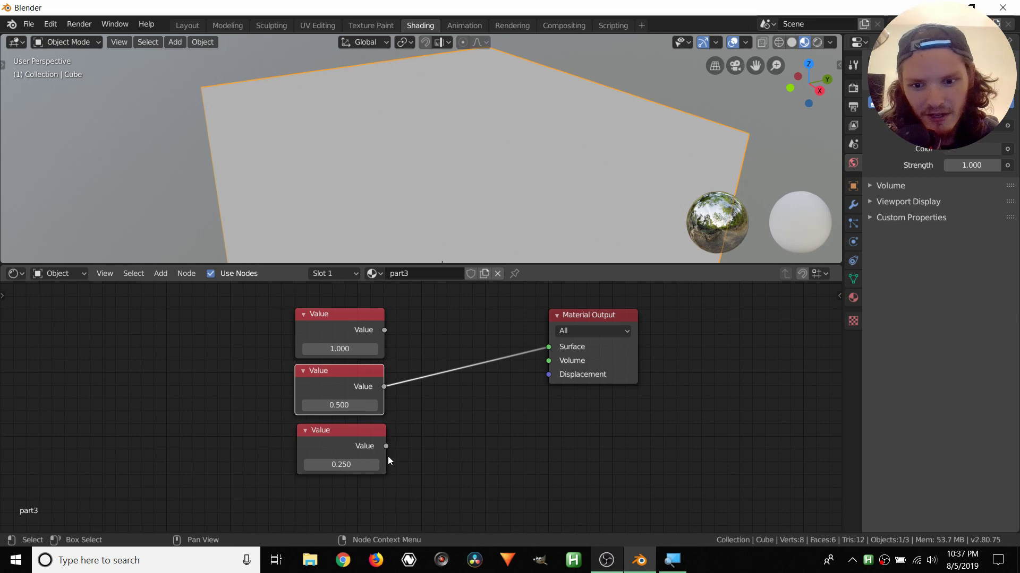
pyautogui.moveTo(386, 446); pyautogui.dragTo(549, 347)
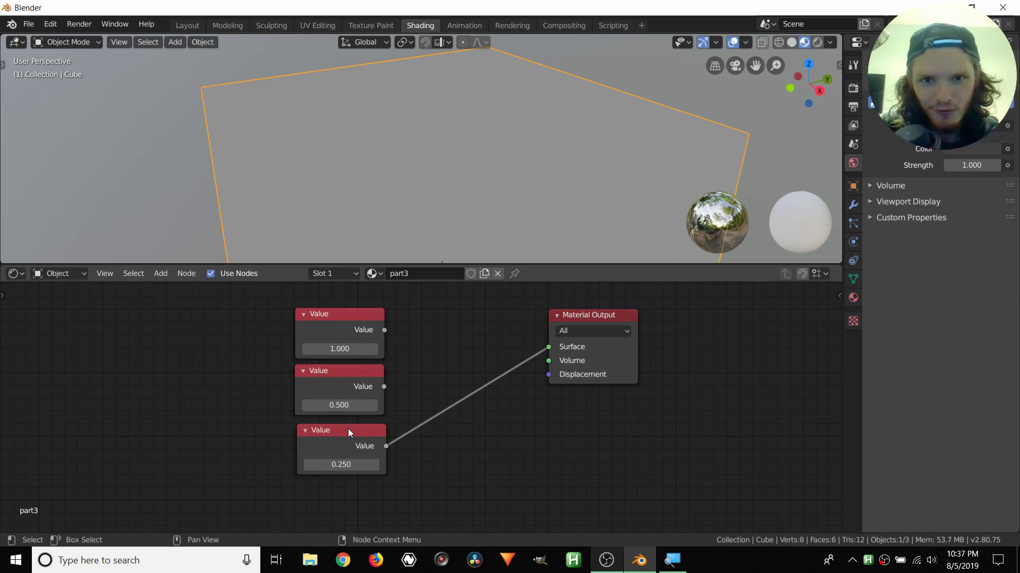
pyautogui.moveTo(348, 428); pyautogui.dragTo(348, 434)
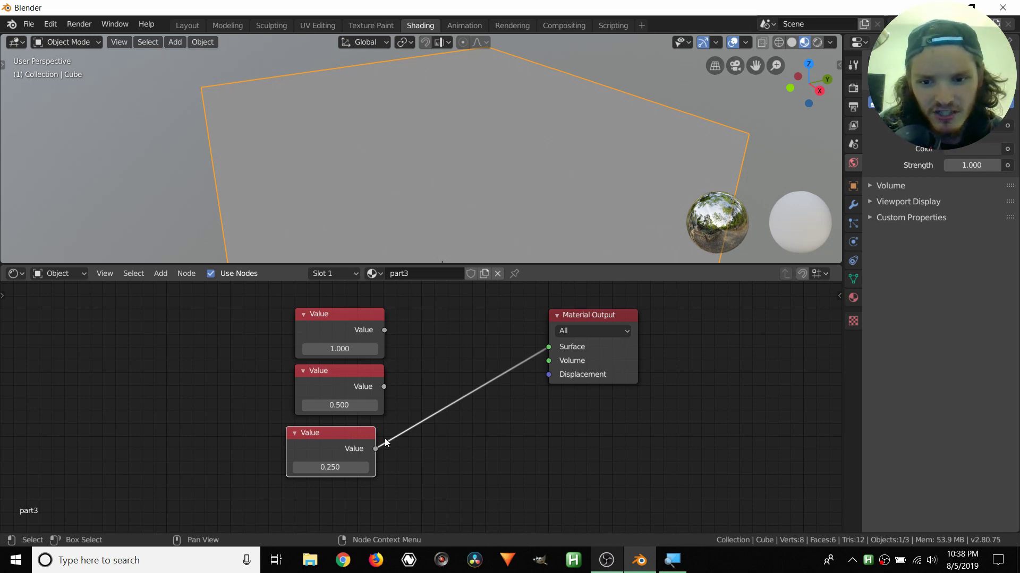
pyautogui.moveTo(384, 386); pyautogui.dragTo(457, 355)
pyautogui.keyDown('alt'); pyautogui.moveTo(372, 317); pyautogui.dragTo(571, 321, button='right'); pyautogui.keyUp('alt')
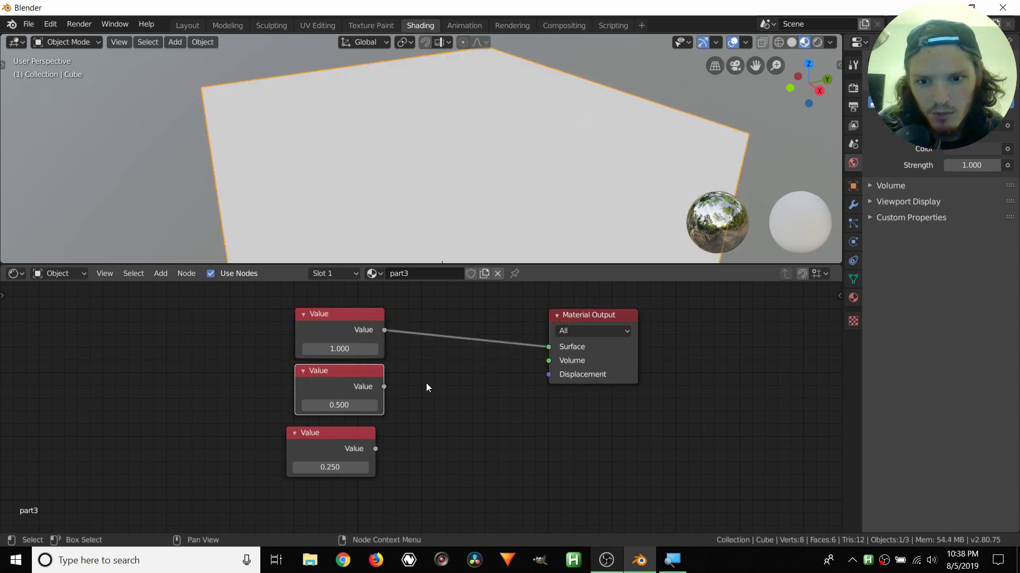
pyautogui.keyDown('shift'); pyautogui.scroll(2, 432, 389); pyautogui.keyUp('shift')
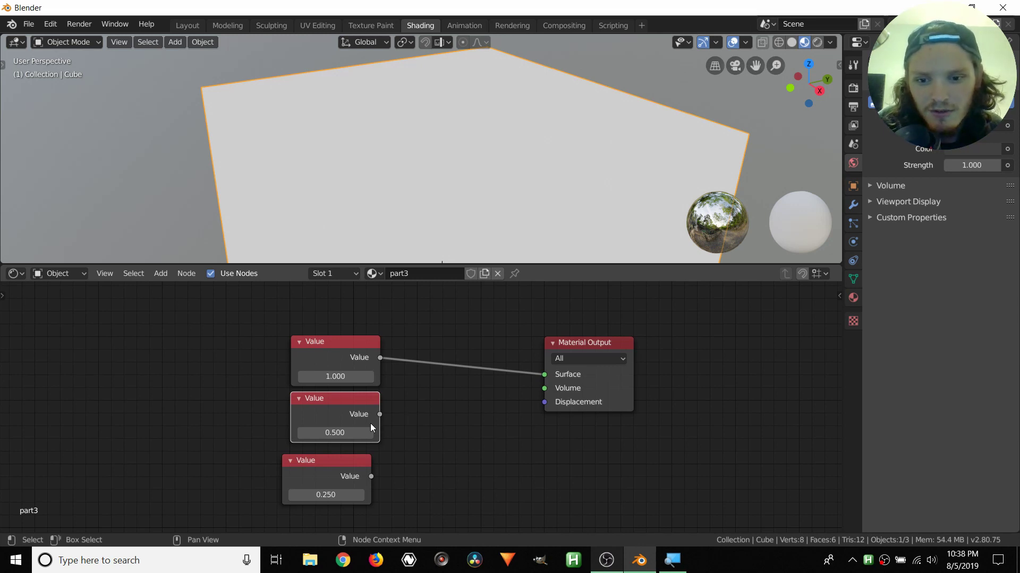
# Step: Route the top Value node through a Viewer node and cycle previews of 0.500, 0.250 and 1.000
pyautogui.moveTo(379, 414); pyautogui.dragTo(544, 375)
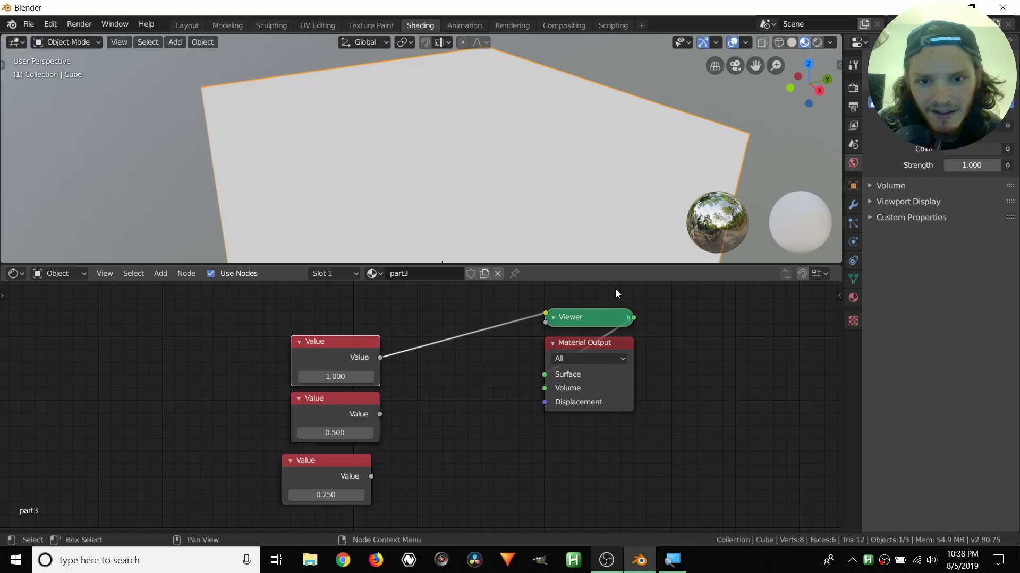
pyautogui.moveTo(578, 317); pyautogui.dragTo(473, 322)
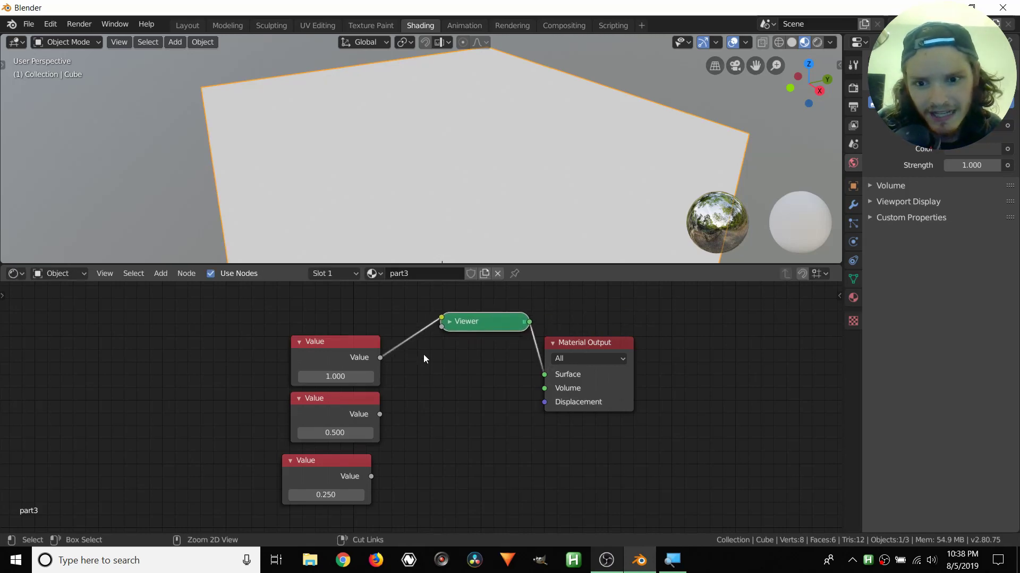
pyautogui.keyDown('ctrl'); pyautogui.keyDown('shift'); pyautogui.click(348, 396); pyautogui.keyUp('shift'); pyautogui.keyUp('ctrl')
pyautogui.keyDown('ctrl'); pyautogui.keyDown('shift'); pyautogui.click(328, 458); pyautogui.keyUp('shift'); pyautogui.keyUp('ctrl')
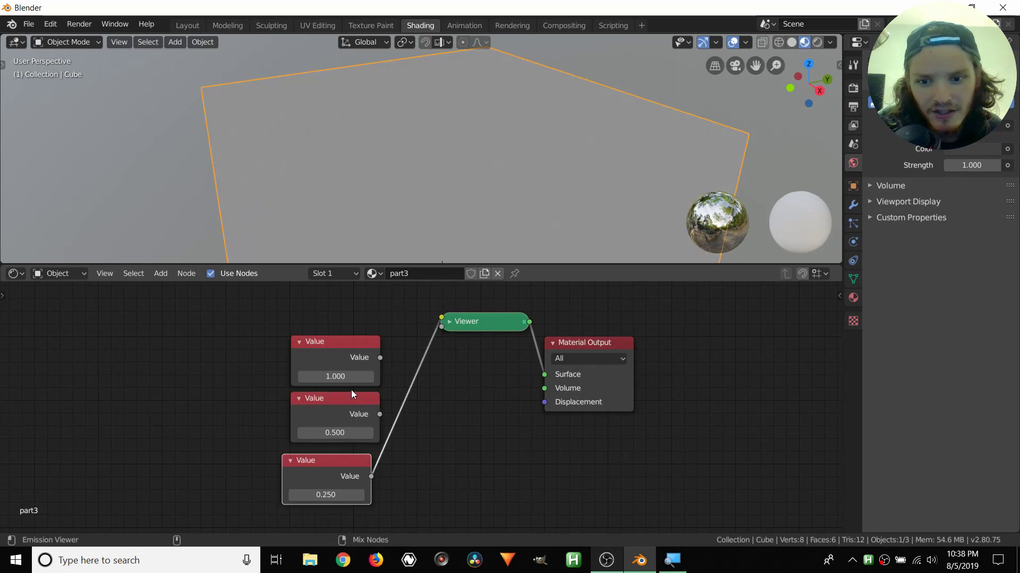
pyautogui.keyDown('ctrl'); pyautogui.keyDown('shift'); pyautogui.click(350, 398); pyautogui.keyUp('shift'); pyautogui.keyUp('ctrl')
pyautogui.keyDown('ctrl'); pyautogui.keyDown('shift'); pyautogui.click(360, 348); pyautogui.keyUp('shift'); pyautogui.keyUp('ctrl')
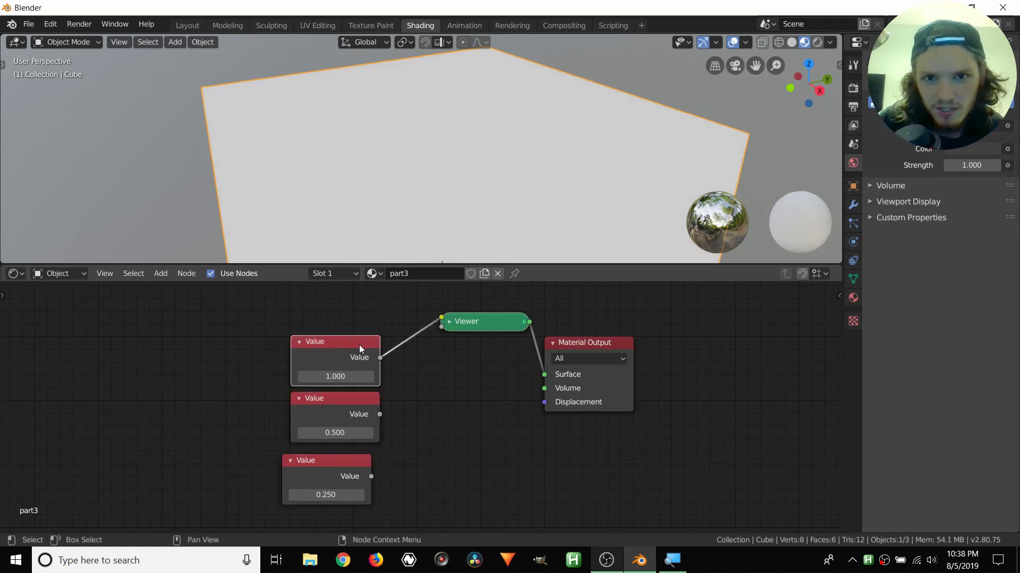
pyautogui.click(449, 321)
pyautogui.moveTo(469, 319); pyautogui.dragTo(457, 315)
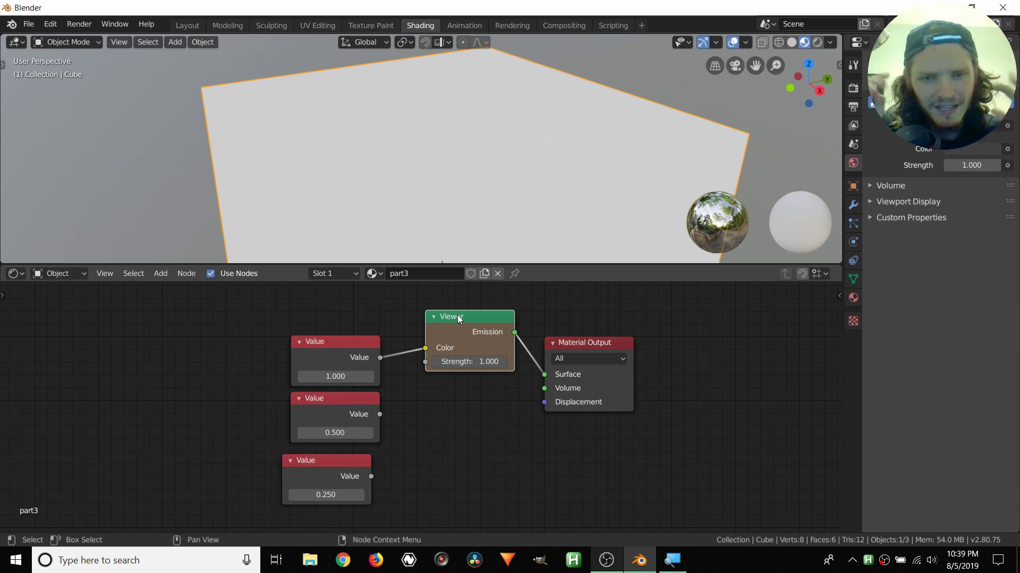
pyautogui.press('h')
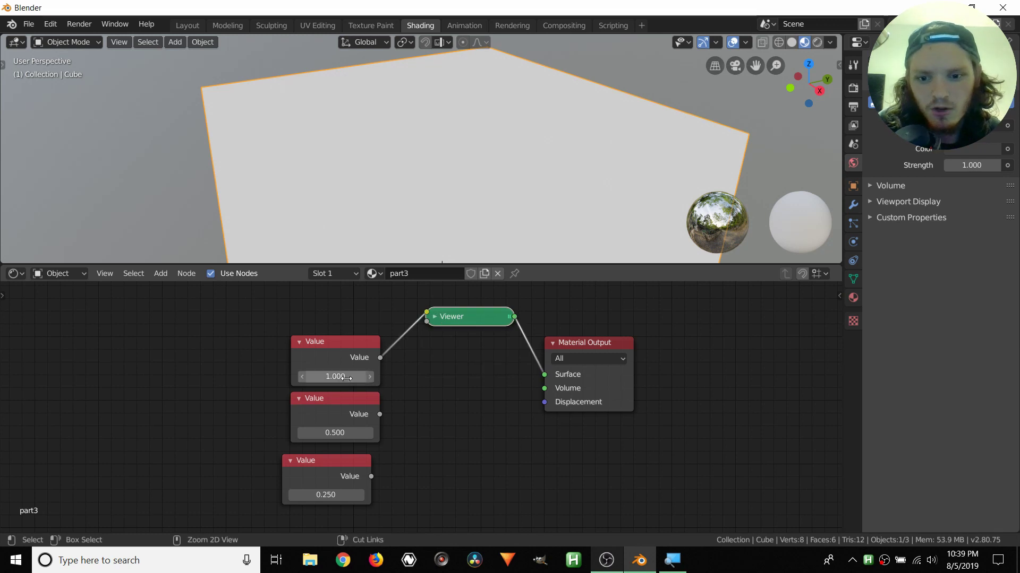
# Step: Cycle the cube preview through the 0.500, 0.250 and 1.000 nodes again, ending on 1.000
pyautogui.keyDown('ctrl'); pyautogui.keyDown('shift'); pyautogui.click(329, 400); pyautogui.keyUp('shift'); pyautogui.keyUp('ctrl')
pyautogui.keyDown('ctrl'); pyautogui.keyDown('shift'); pyautogui.click(326, 464); pyautogui.keyUp('shift'); pyautogui.keyUp('ctrl')
pyautogui.keyDown('ctrl'); pyautogui.keyDown('shift'); pyautogui.click(343, 359); pyautogui.keyUp('shift'); pyautogui.keyUp('ctrl')
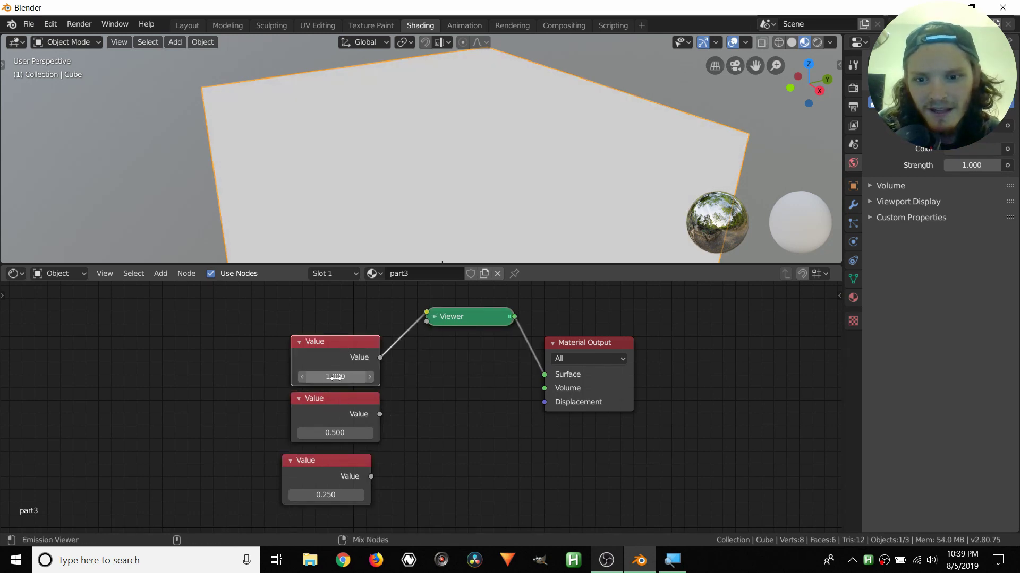
pyautogui.keyDown('ctrl'); pyautogui.keyDown('shift'); pyautogui.click(341, 400); pyautogui.keyUp('shift'); pyautogui.keyUp('ctrl')
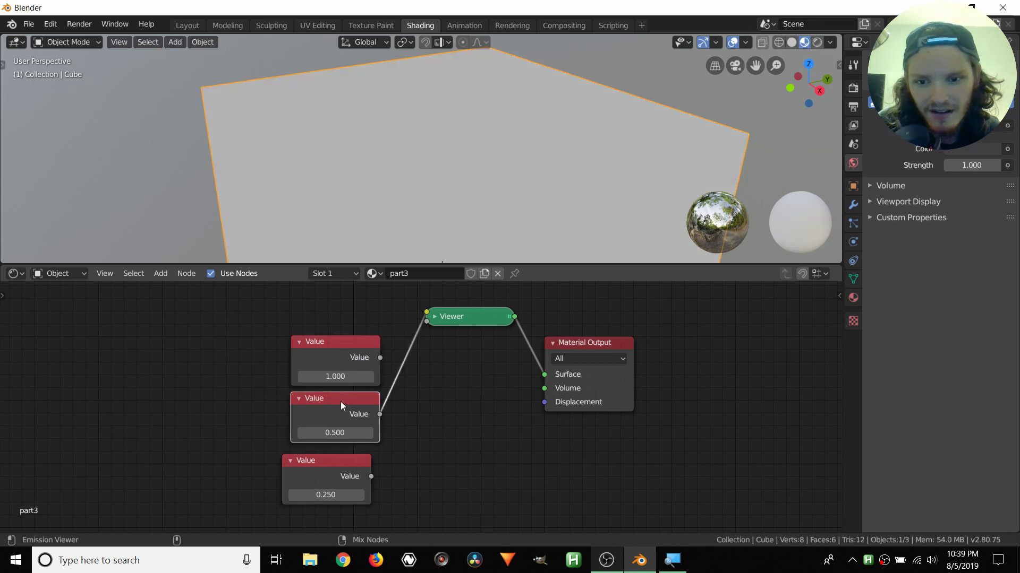
pyautogui.keyDown('ctrl'); pyautogui.keyDown('shift'); pyautogui.click(336, 460); pyautogui.keyUp('shift'); pyautogui.keyUp('ctrl')
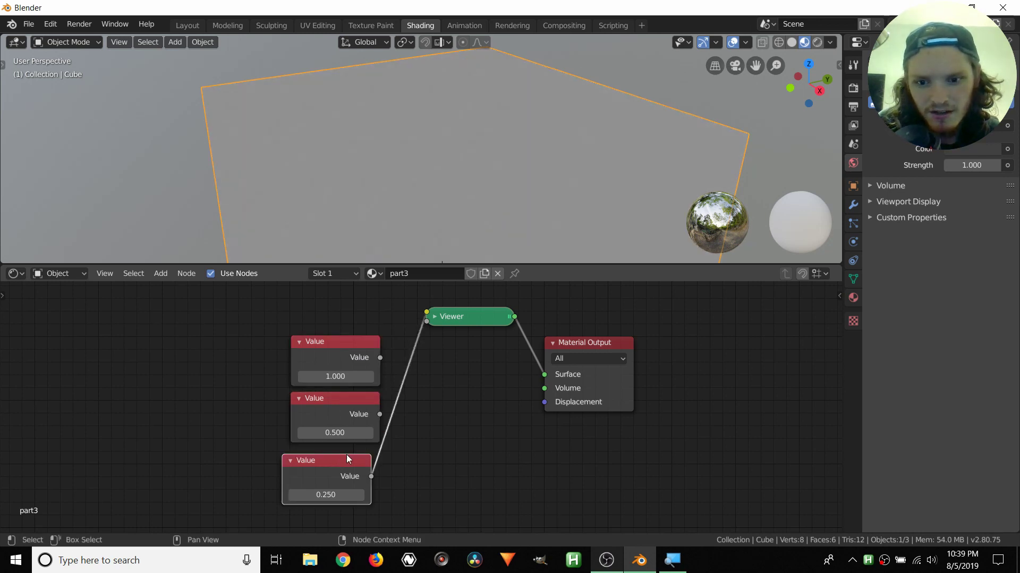
pyautogui.keyDown('ctrl'); pyautogui.keyDown('shift'); pyautogui.click(345, 405); pyautogui.keyUp('shift'); pyautogui.keyUp('ctrl')
pyautogui.keyDown('ctrl'); pyautogui.keyDown('shift'); pyautogui.click(340, 341); pyautogui.keyUp('shift'); pyautogui.keyUp('ctrl')
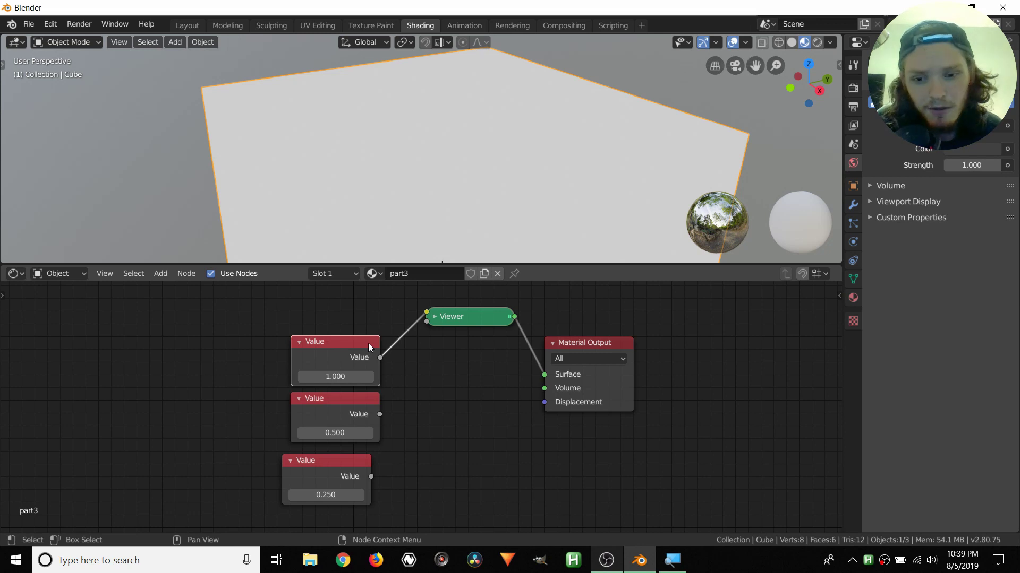
# Step: Delete the Viewer node and add a new Math node set to Add, placed beside the Value nodes
pyautogui.click(461, 314)
pyautogui.press('x')
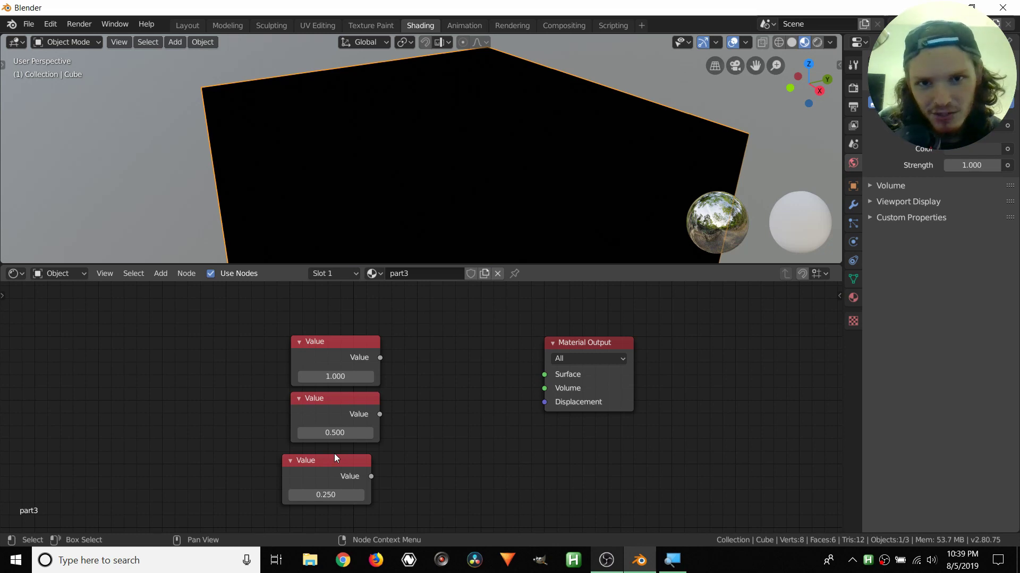
pyautogui.moveTo(446, 384); pyautogui.dragTo(434, 388, button='middle')
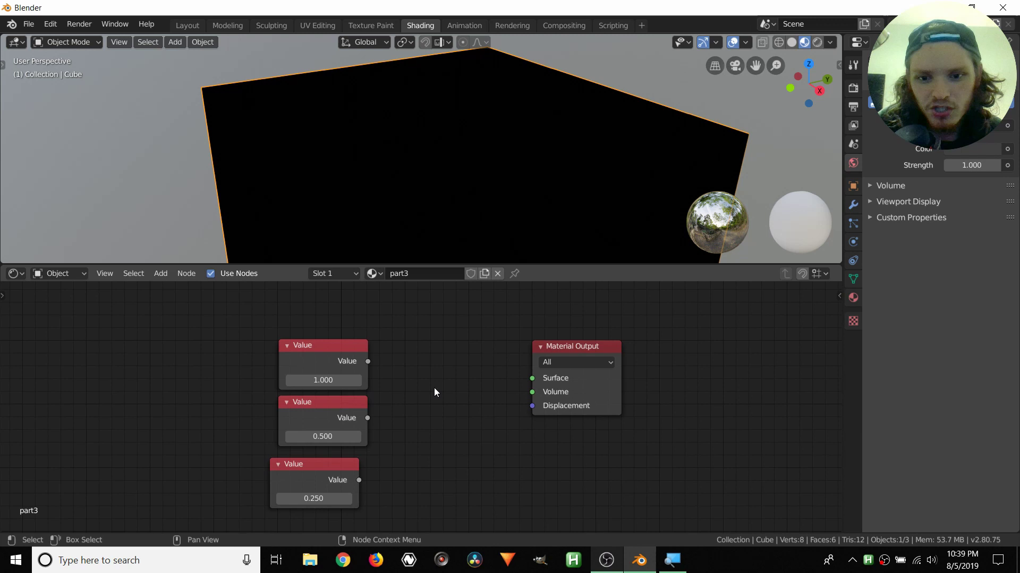
pyautogui.hotkey('shift', 'a')
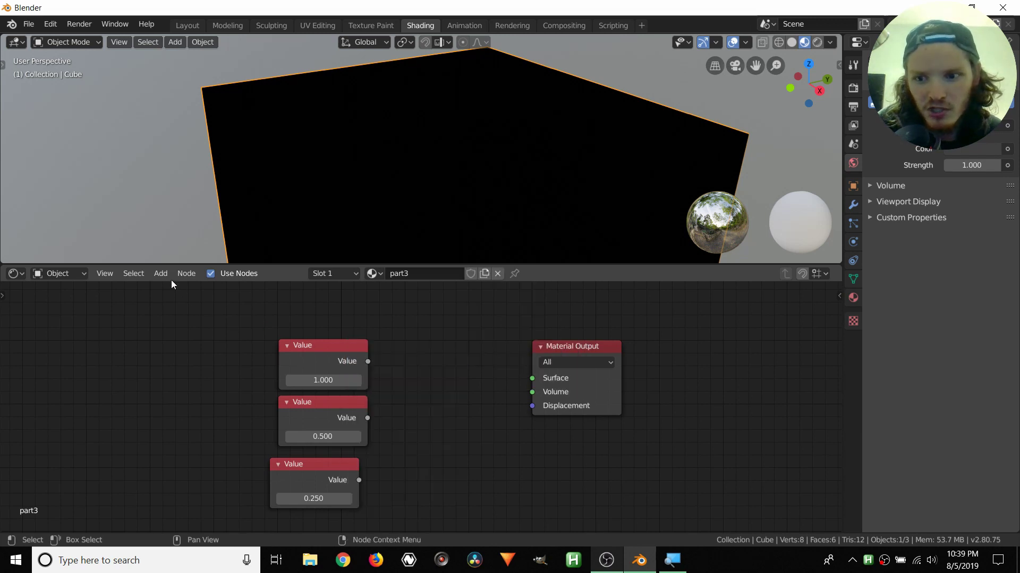
pyautogui.click(161, 273)
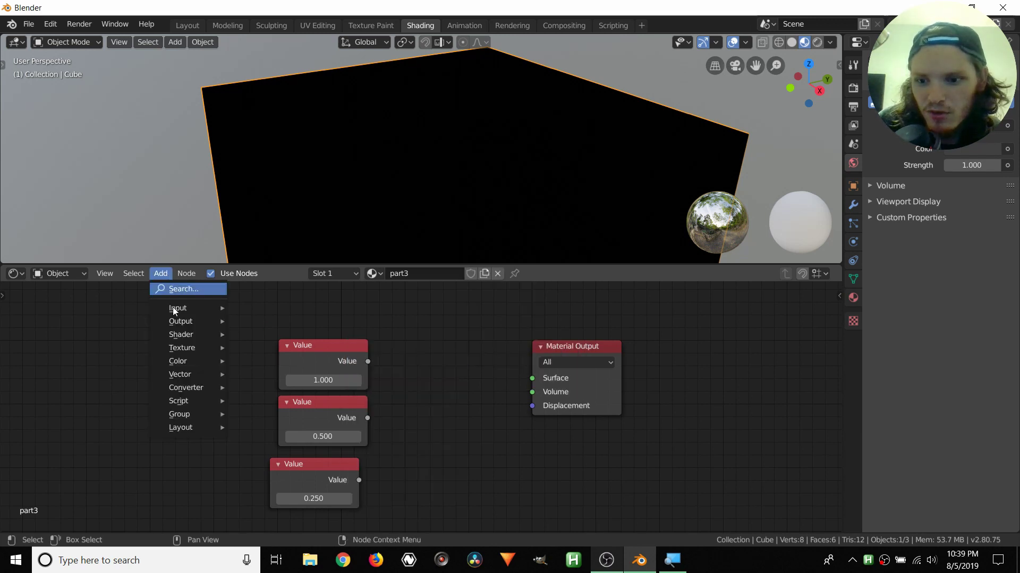
pyautogui.moveTo(202, 385)
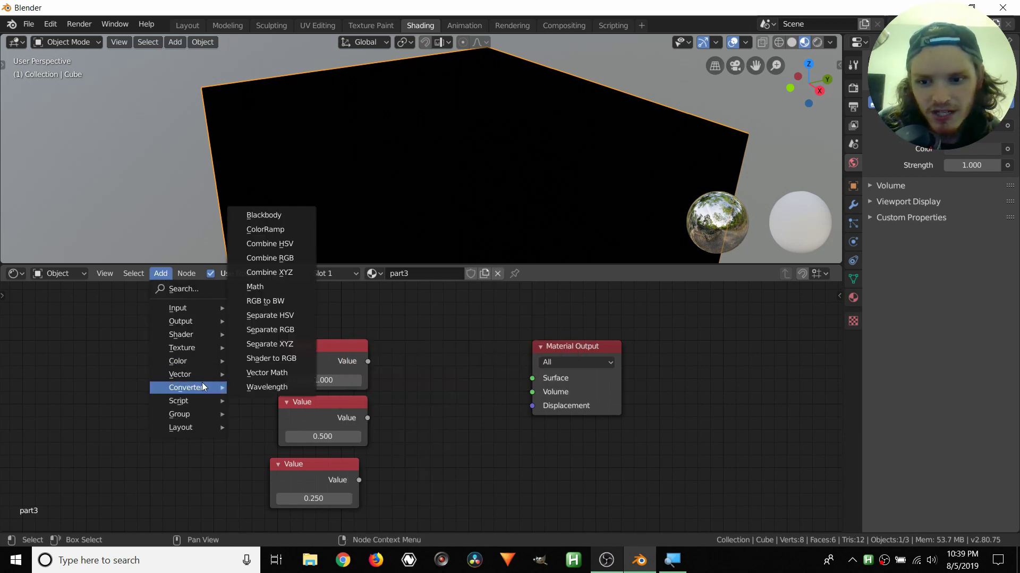
pyautogui.click(261, 287)
pyautogui.click(350, 299)
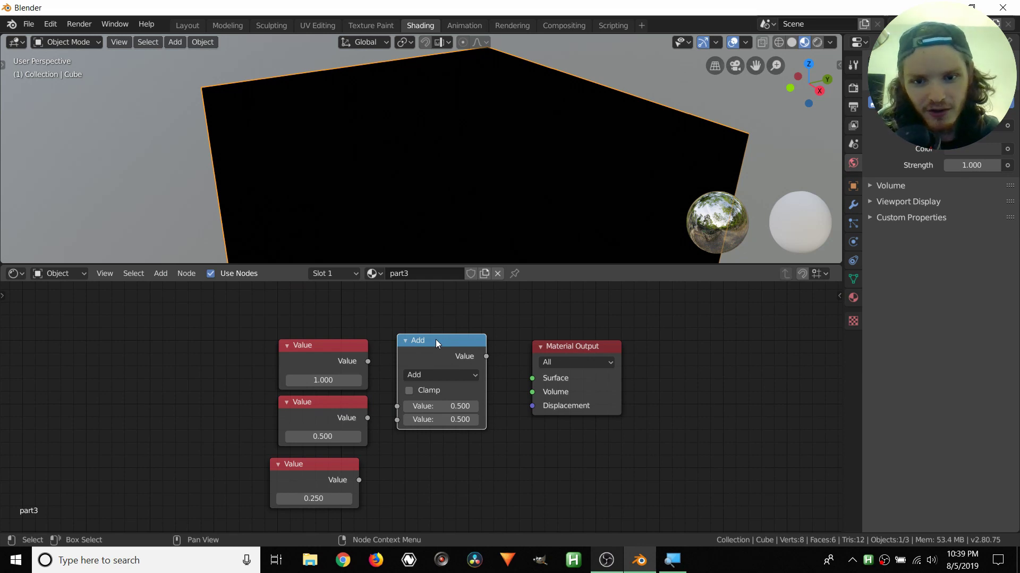
pyautogui.press('g')
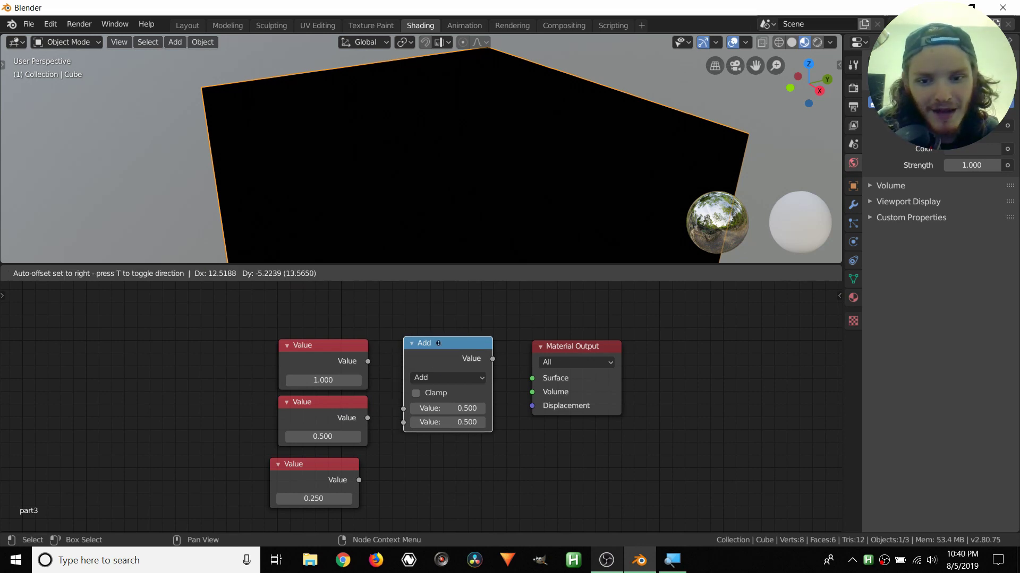
pyautogui.click(421, 343)
pyautogui.moveTo(402, 410)
pyautogui.mouseDown()
pyautogui.moveTo(391, 385)
pyautogui.moveTo(401, 422)
pyautogui.mouseUp()
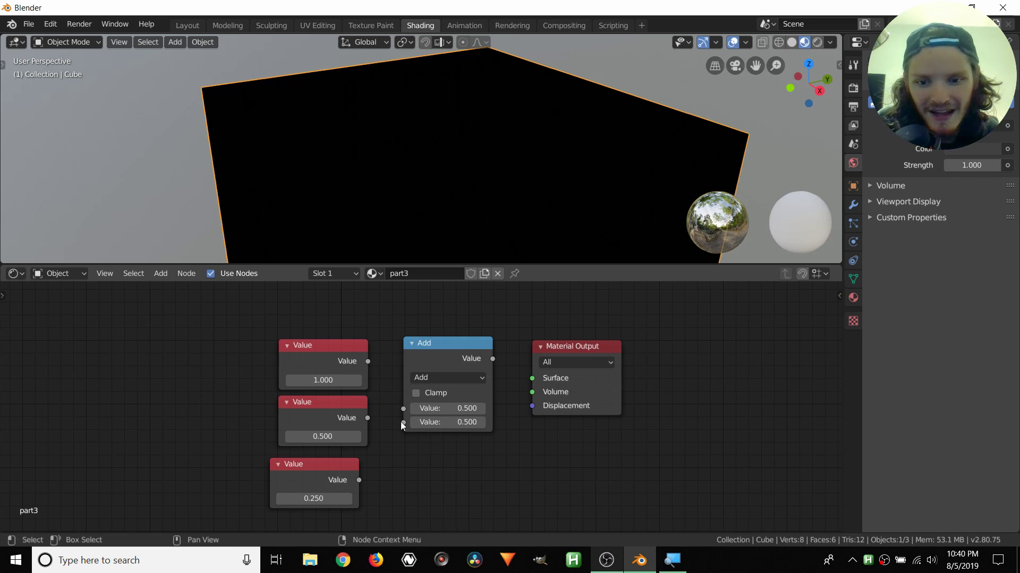
# Step: Cycle the Math operation through Subtract (toggling Clamp), Multiply and Divide, ending on Add with Clamp off
pyautogui.click(451, 375)
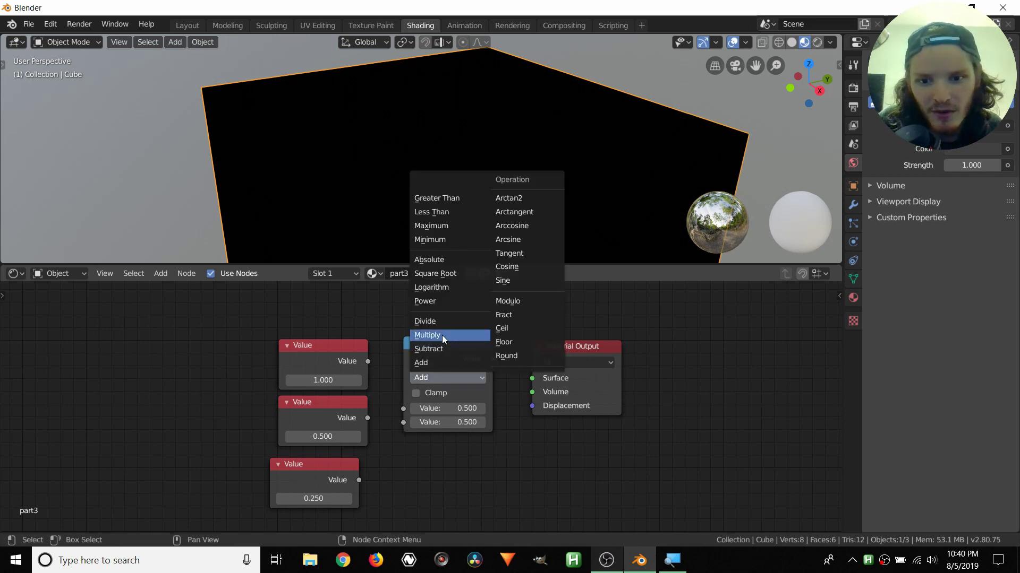
pyautogui.click(428, 350)
pyautogui.click(429, 380)
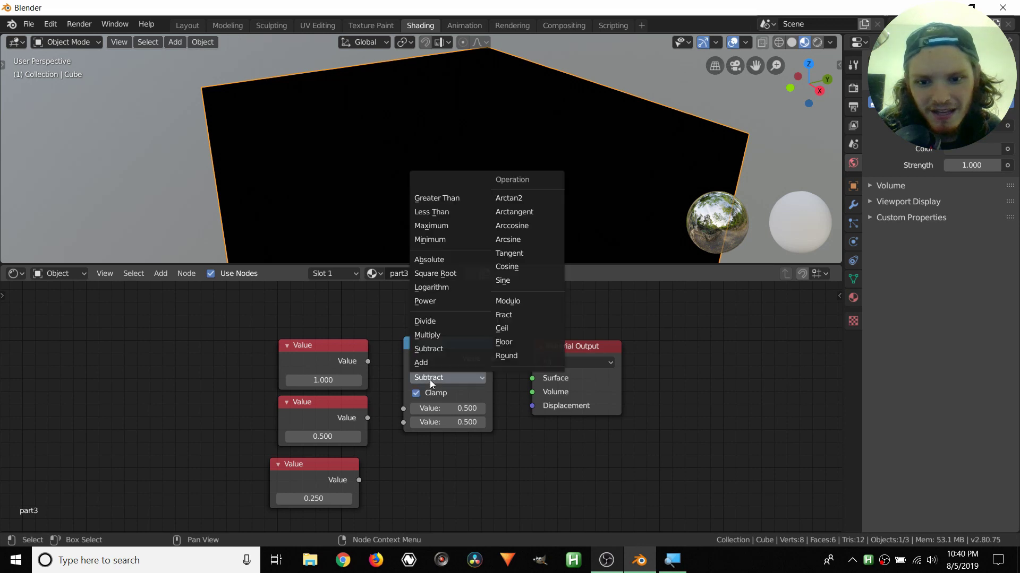
pyautogui.click(419, 394)
pyautogui.click(419, 393)
pyautogui.click(433, 380)
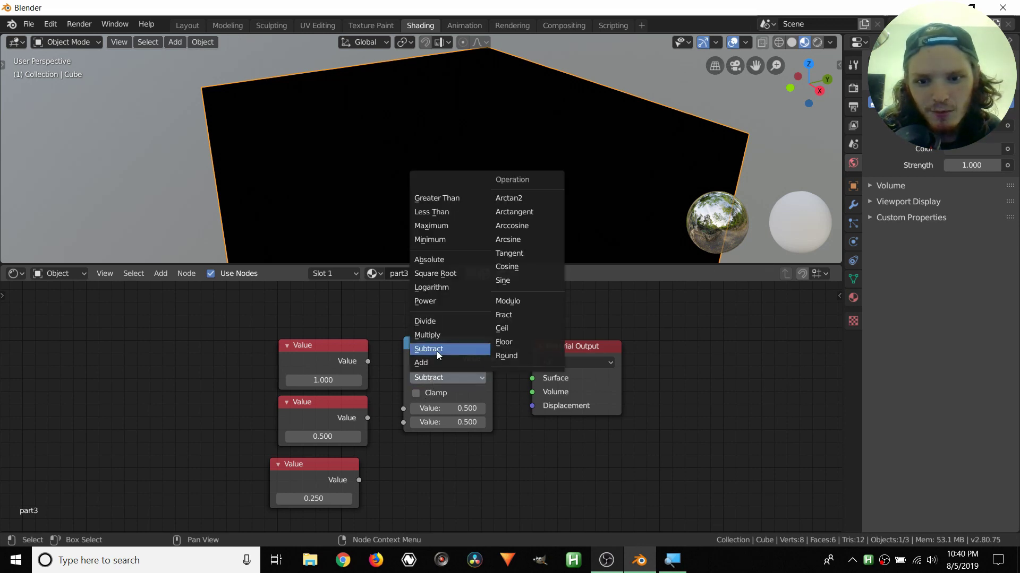
pyautogui.click(432, 343)
pyautogui.click(432, 378)
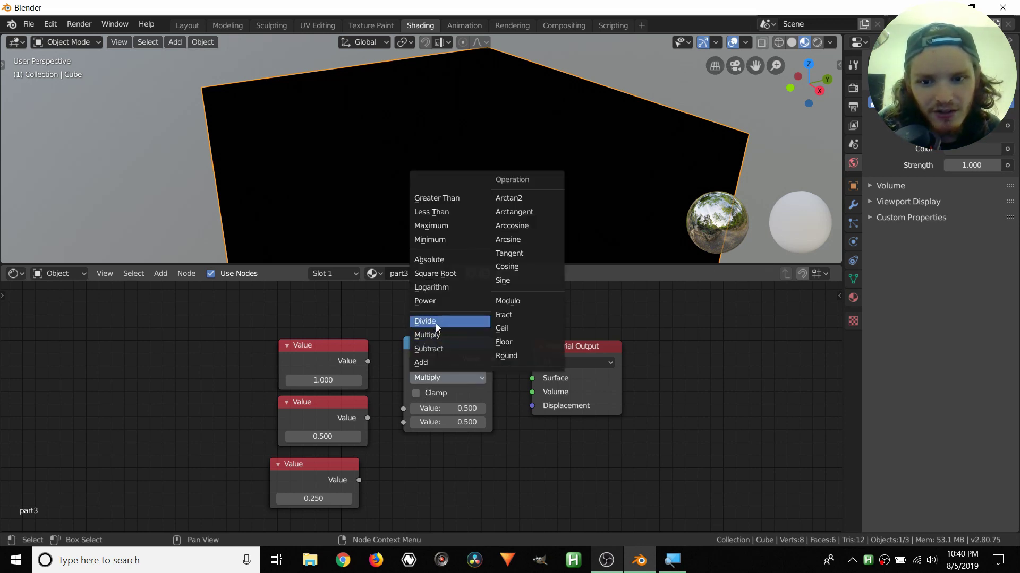
pyautogui.click(435, 324)
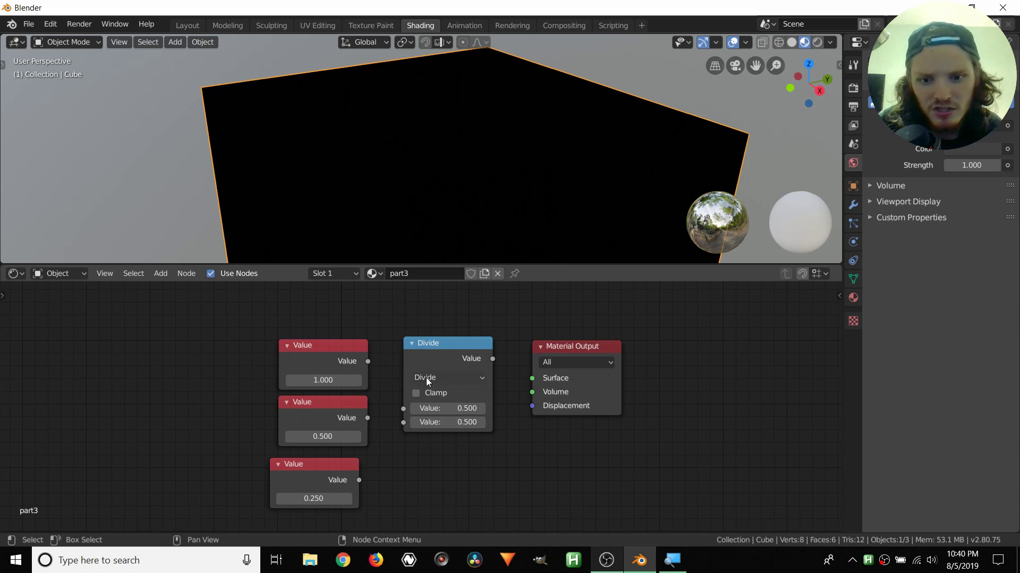
pyautogui.click(426, 377)
pyautogui.click(423, 364)
pyautogui.scroll(1, 325, 341)
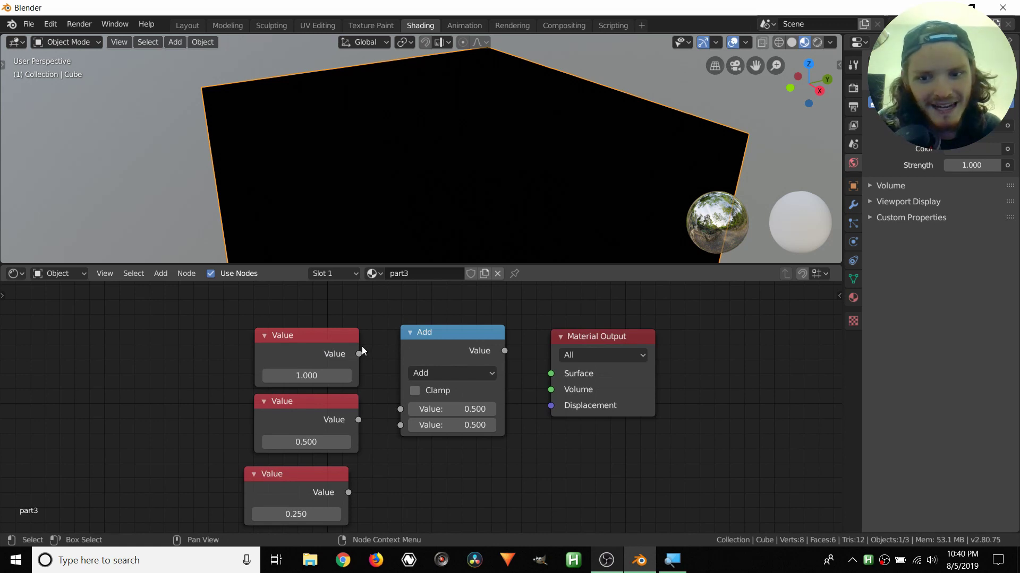
# Step: Link the 1.000 Value output into the Add node's input and move the Add node up-left
pyautogui.moveTo(359, 354); pyautogui.dragTo(401, 425)
pyautogui.moveTo(427, 352); pyautogui.dragTo(415, 344)
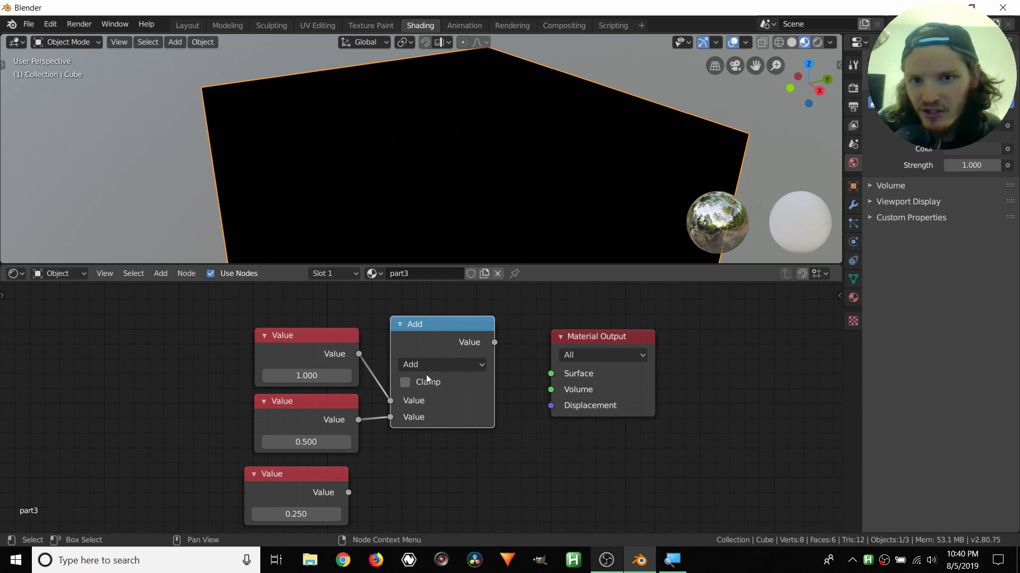
pyautogui.moveTo(495, 342)
pyautogui.mouseDown()
pyautogui.moveTo(523, 345)
pyautogui.moveTo(490, 334)
pyautogui.mouseUp()
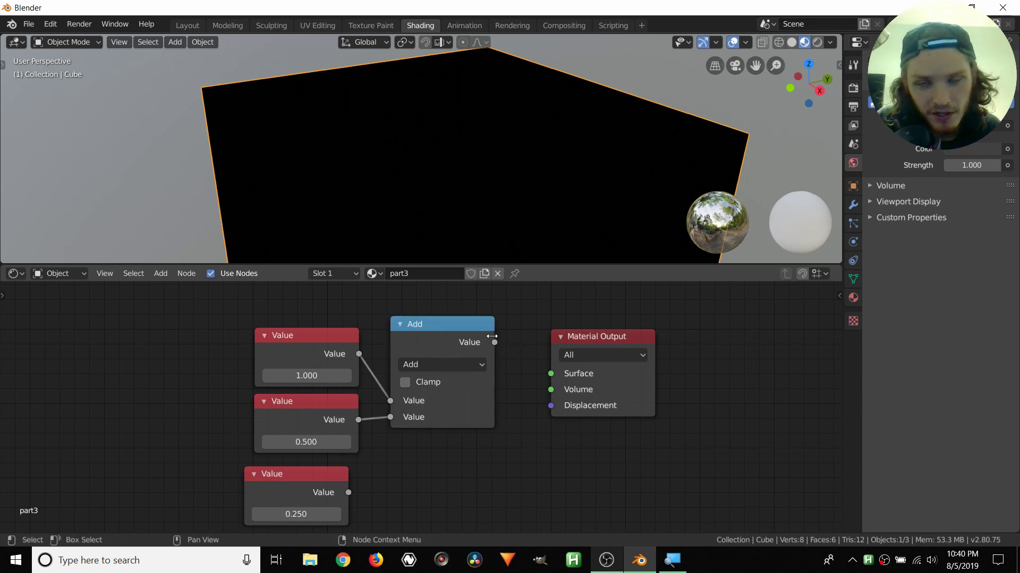
# Step: Preview the Add result on the cube through a Viewer node placed before Material Output
pyautogui.keyDown('ctrl'); pyautogui.keyDown('shift'); pyautogui.click(470, 320); pyautogui.keyUp('shift'); pyautogui.keyUp('ctrl')
pyautogui.moveTo(624, 342); pyautogui.dragTo(773, 350)
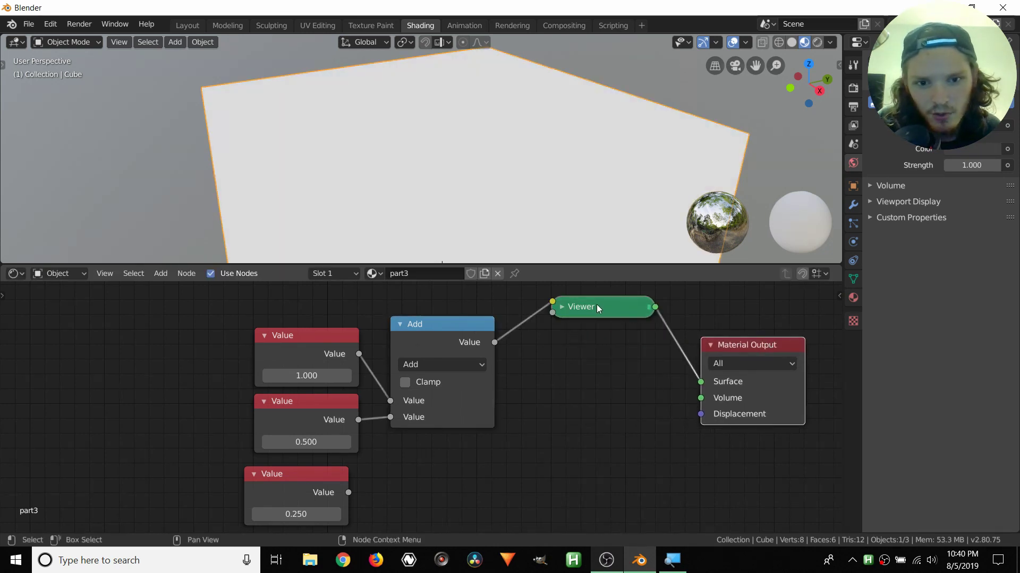
pyautogui.moveTo(597, 305); pyautogui.dragTo(601, 322)
pyautogui.scroll(-2, 484, 172)
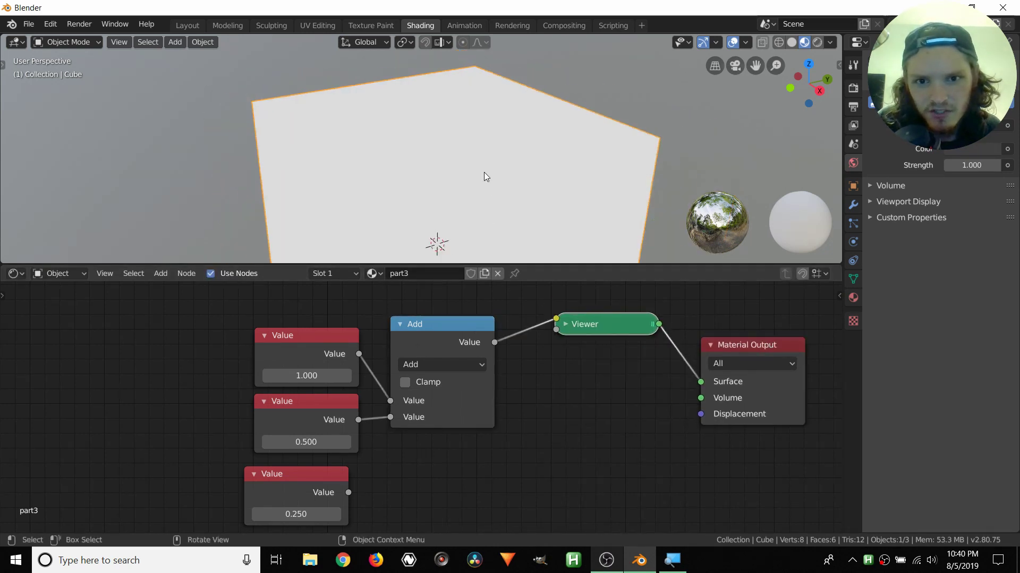
# Step: Set the top Value node to 0.500, then to 0.000
pyautogui.click(322, 374)
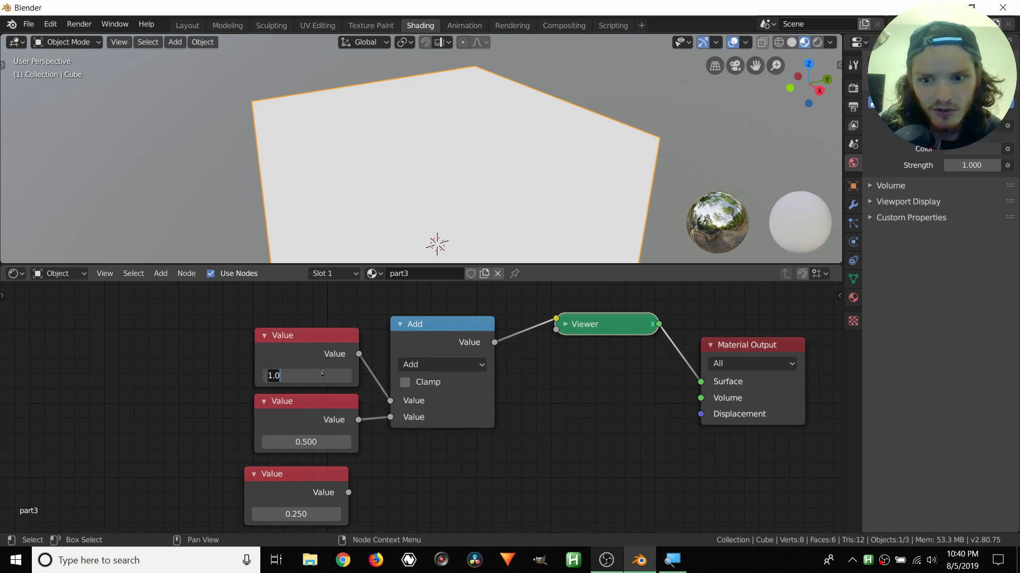
pyautogui.write('.5')
pyautogui.press('Return')
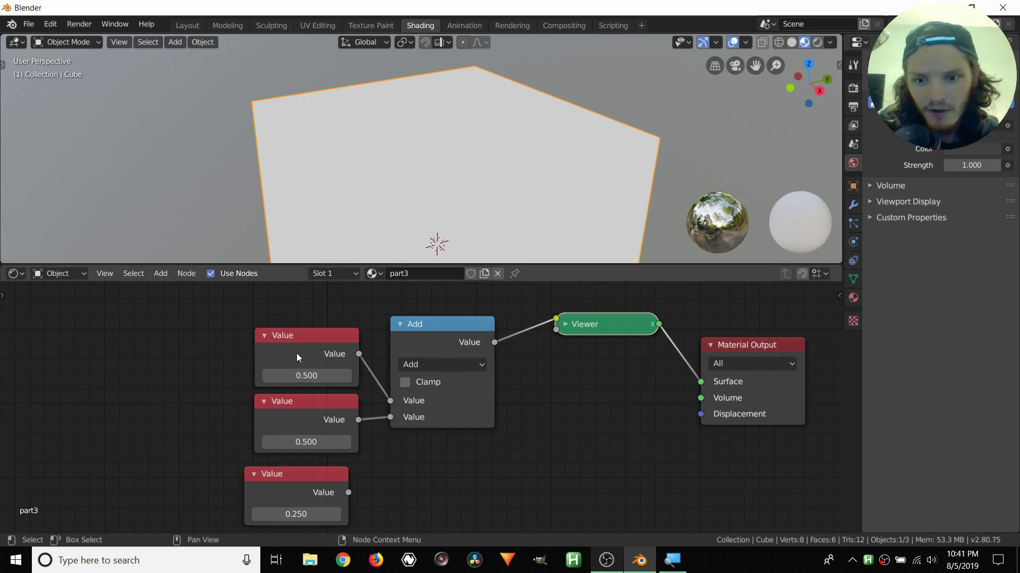
pyautogui.click(293, 376)
pyautogui.write('0')
pyautogui.press('Return')
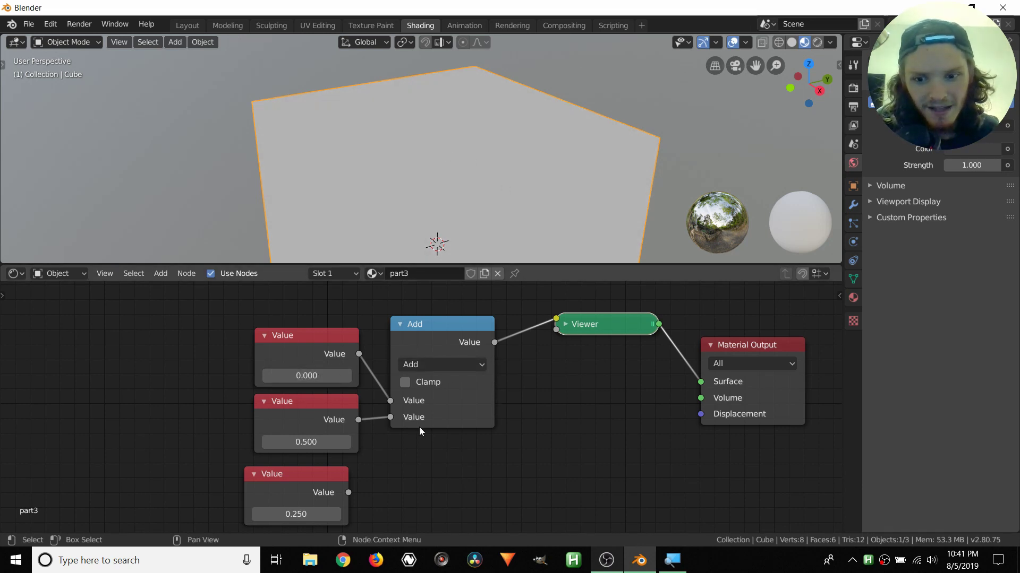
# Step: Change the bottom Value node from 0.250 to 0.500
pyautogui.moveTo(419, 427); pyautogui.dragTo(390, 394, button='middle')
pyautogui.click(280, 475)
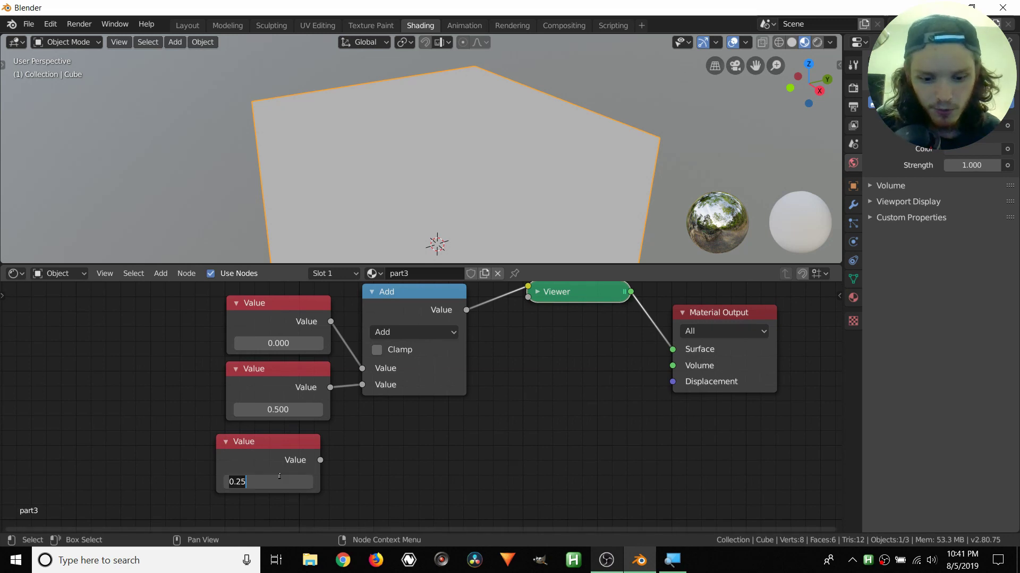
pyautogui.press('BackSpace')
pyautogui.press('BackSpace')
pyautogui.write('5')
pyautogui.press('Return')
# Step: Place the bottom Value under the Add node, previewing it alone and then the Add result again
pyautogui.scroll(-1, 442, 409)
pyautogui.moveTo(442, 409); pyautogui.dragTo(425, 441, button='middle')
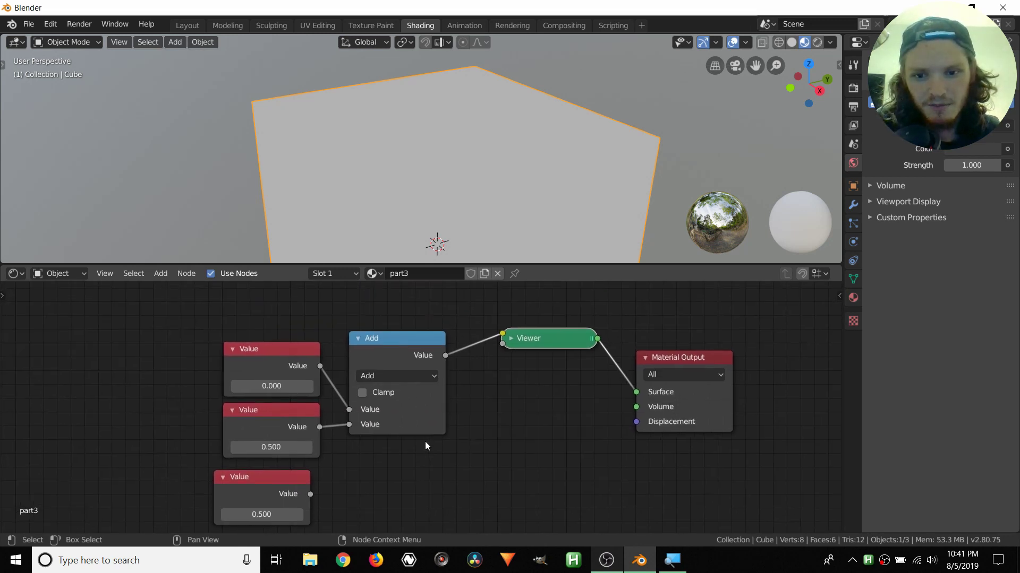
pyautogui.moveTo(400, 325)
pyautogui.mouseDown()
pyautogui.moveTo(388, 314)
pyautogui.moveTo(402, 319)
pyautogui.mouseUp()
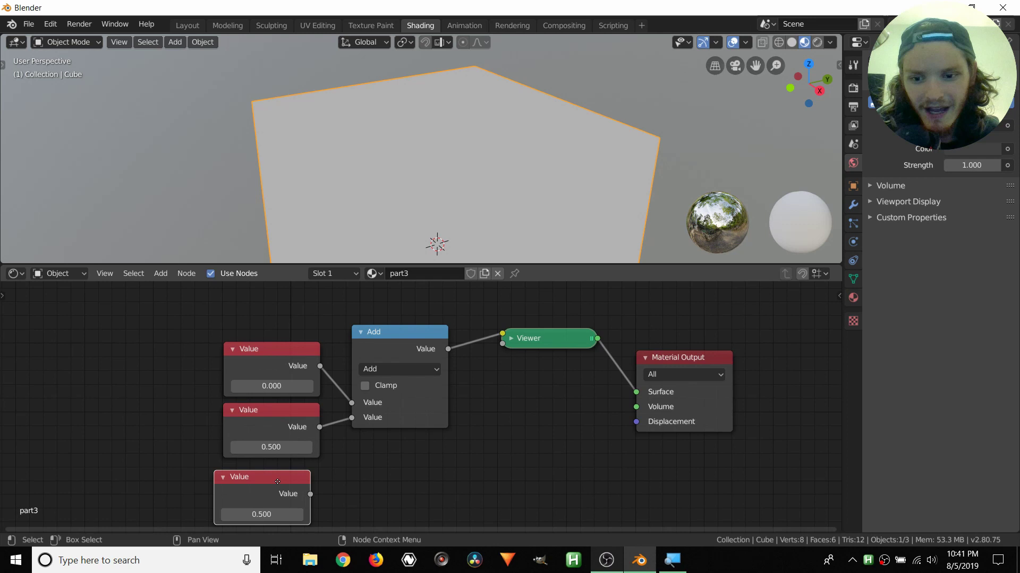
pyautogui.moveTo(284, 479); pyautogui.dragTo(293, 482)
pyautogui.moveTo(388, 344); pyautogui.dragTo(385, 339)
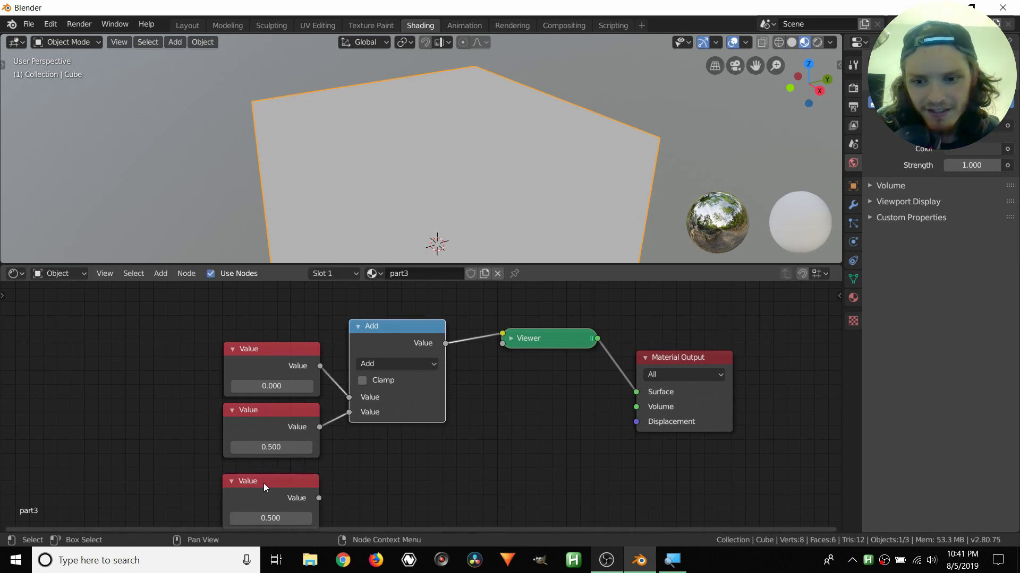
pyautogui.moveTo(264, 483); pyautogui.dragTo(352, 473)
pyautogui.keyDown('ctrl'); pyautogui.keyDown('shift'); pyautogui.click(376, 475); pyautogui.keyUp('shift'); pyautogui.keyUp('ctrl')
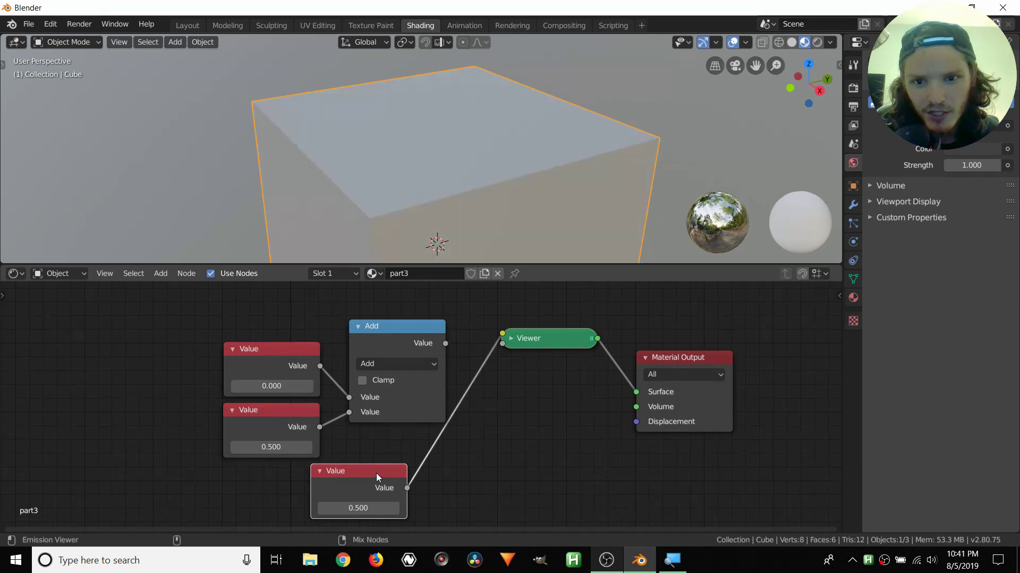
pyautogui.keyDown('ctrl'); pyautogui.keyDown('shift'); pyautogui.click(399, 333); pyautogui.keyUp('shift'); pyautogui.keyUp('ctrl')
pyautogui.keyDown('ctrl'); pyautogui.keyDown('shift'); pyautogui.click(378, 471); pyautogui.keyUp('shift'); pyautogui.keyUp('ctrl')
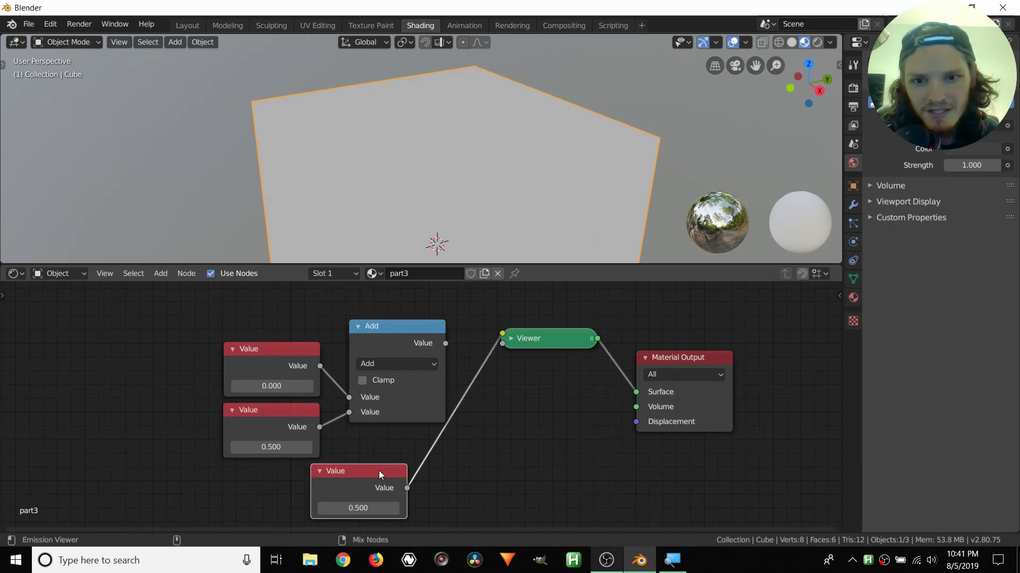
pyautogui.keyDown('ctrl'); pyautogui.keyDown('shift'); pyautogui.click(418, 323); pyautogui.keyUp('shift'); pyautogui.keyUp('ctrl')
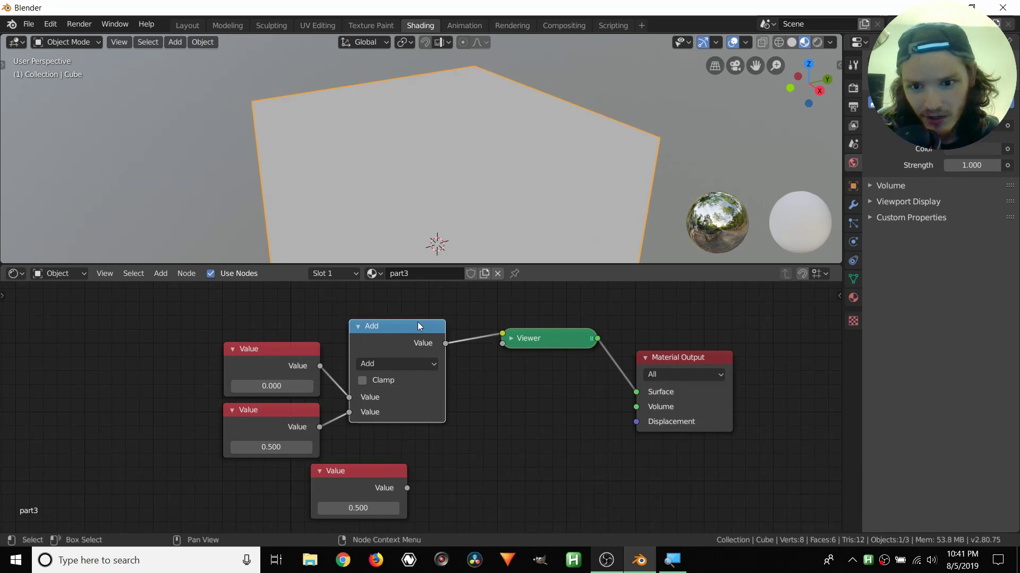
# Step: Set the top Value node to -0.500, turning the cube black
pyautogui.click(281, 386)
pyautogui.write('0.0')
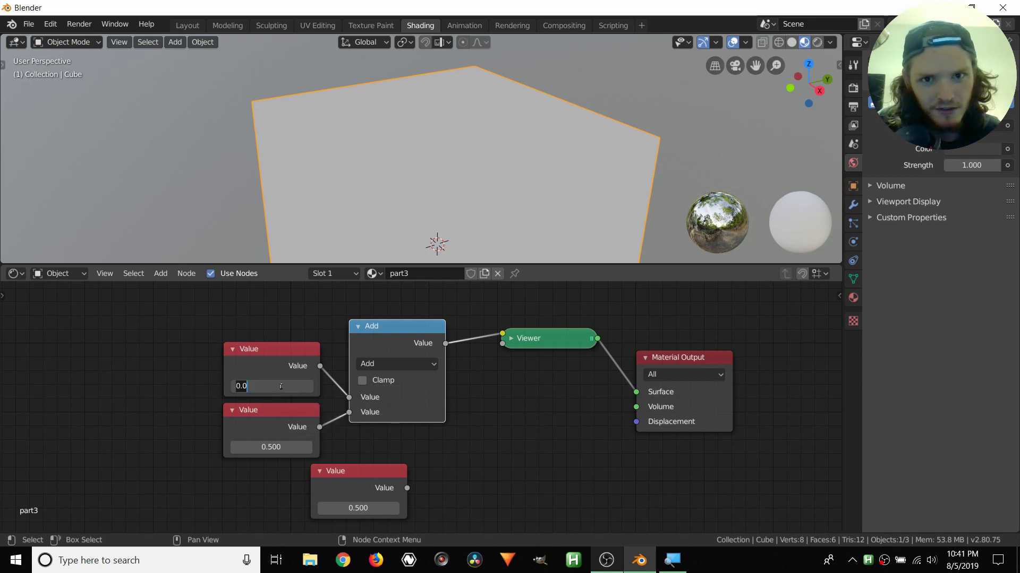
pyautogui.hotkey('ctrl', 'a')
pyautogui.write('-')
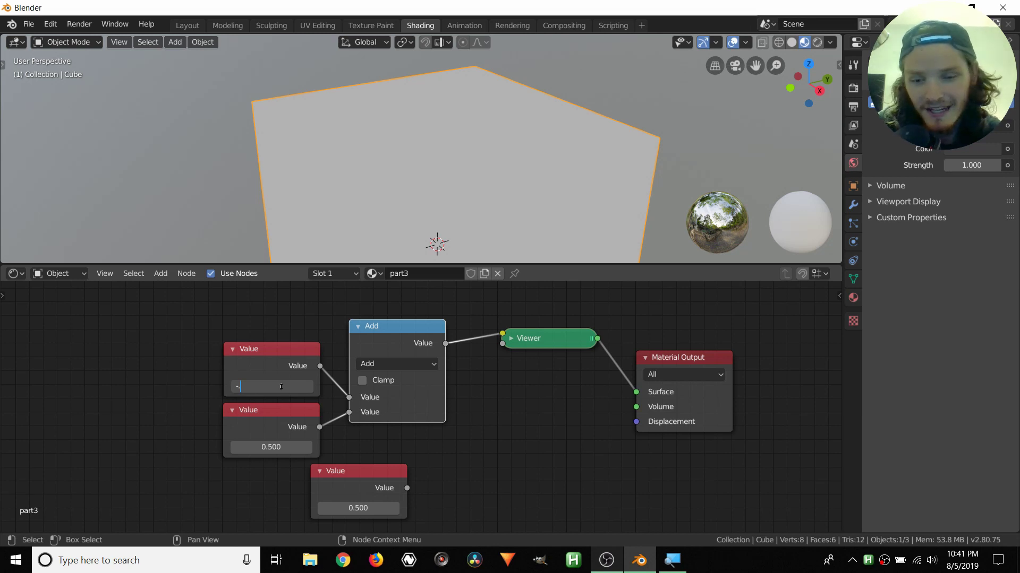
pyautogui.write('0.5')
pyautogui.press('Return')
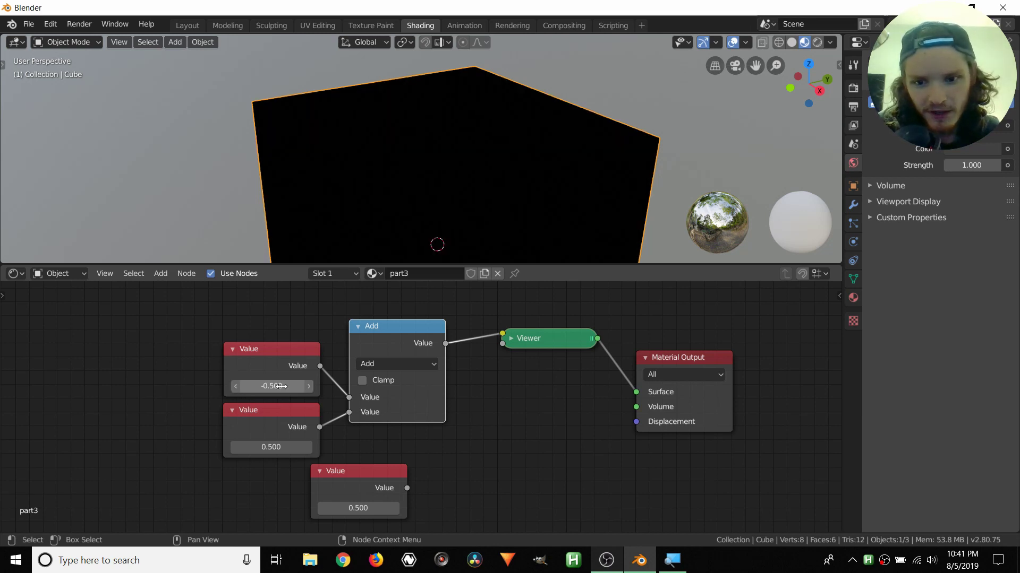
# Step: Switch the math node to Multiply and set the top Value to 0
pyautogui.click(375, 360)
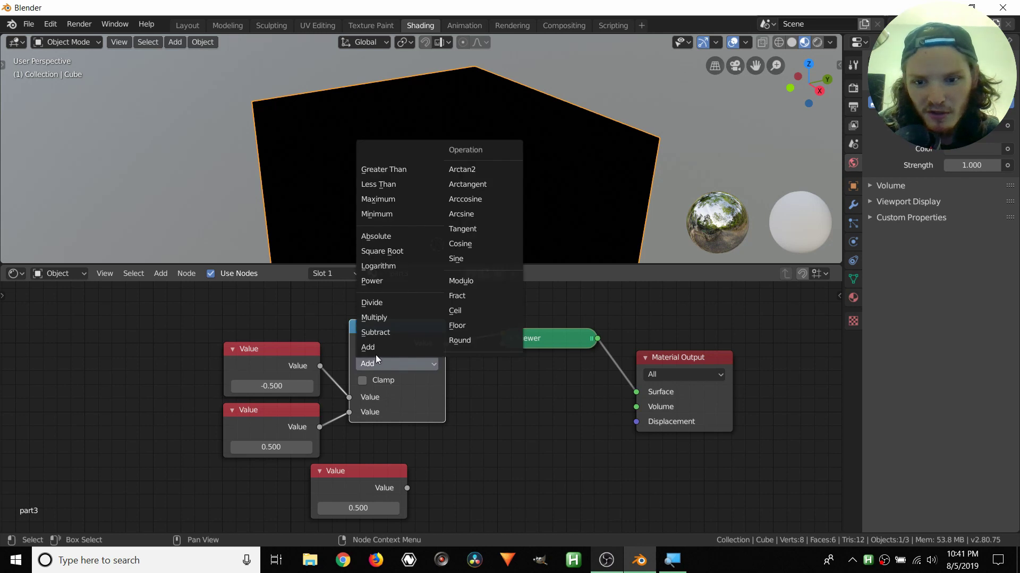
pyautogui.click(374, 317)
pyautogui.click(269, 386)
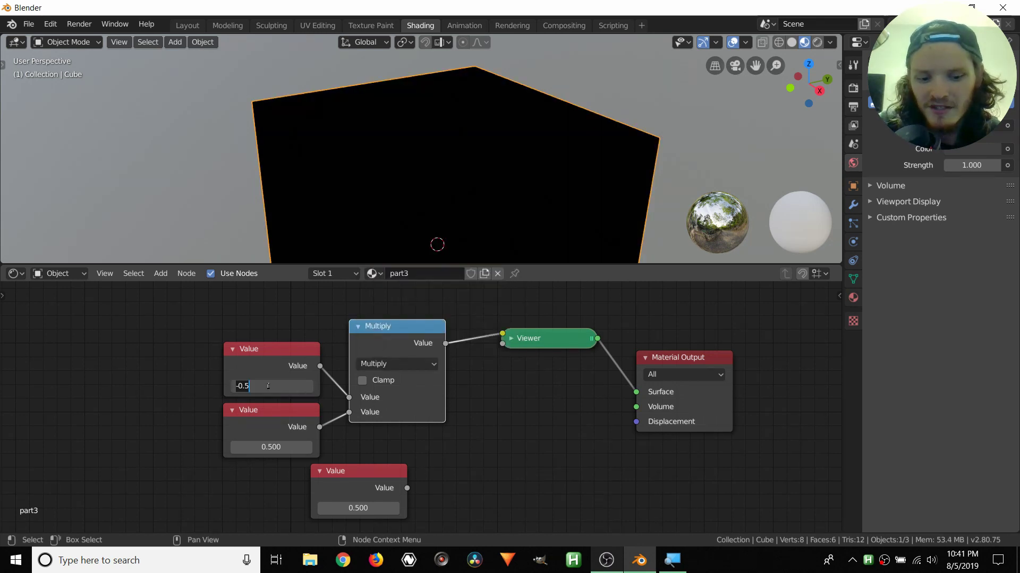
pyautogui.write('0')
pyautogui.press('Return')
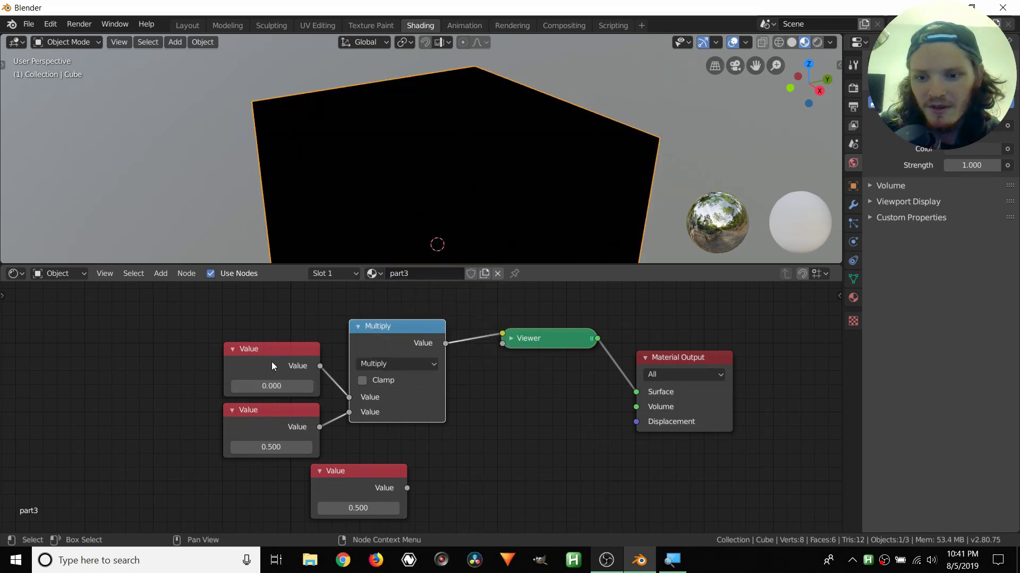
# Step: Try 6.6 on the middle Value, then set the top and second Values both to 1.000
pyautogui.click(271, 447)
pyautogui.write('6.6')
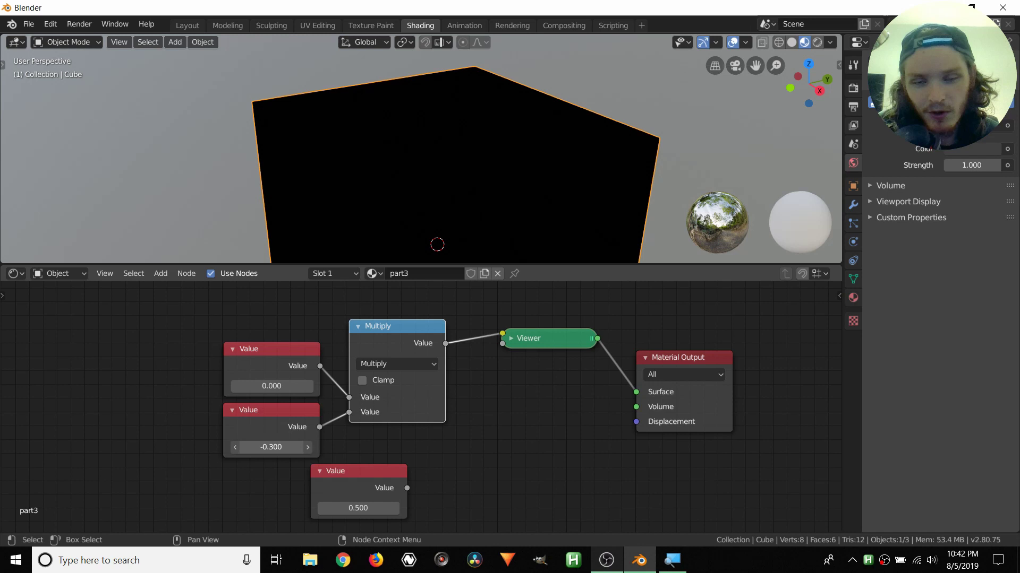
pyautogui.press('Return')
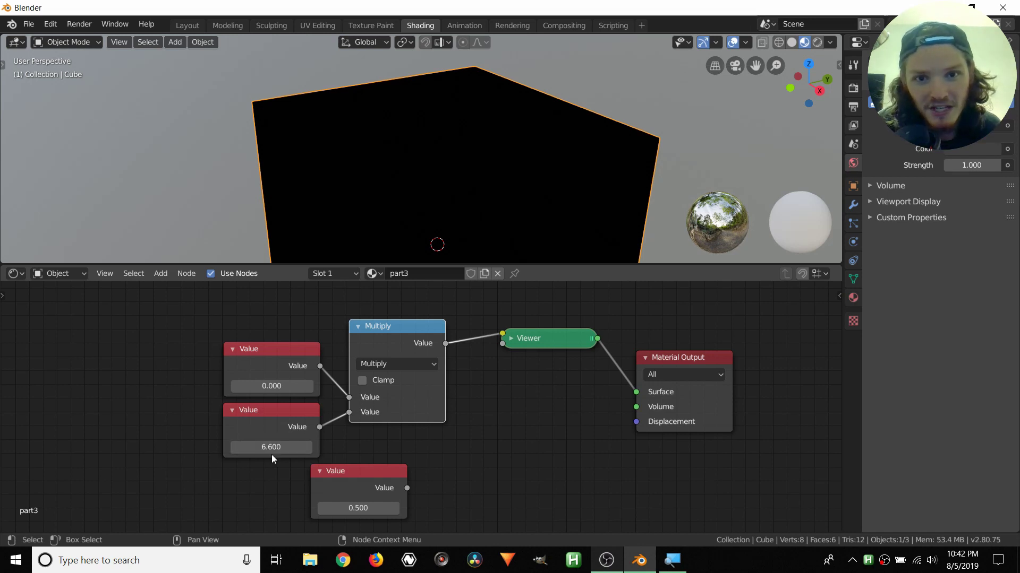
pyautogui.click(269, 386)
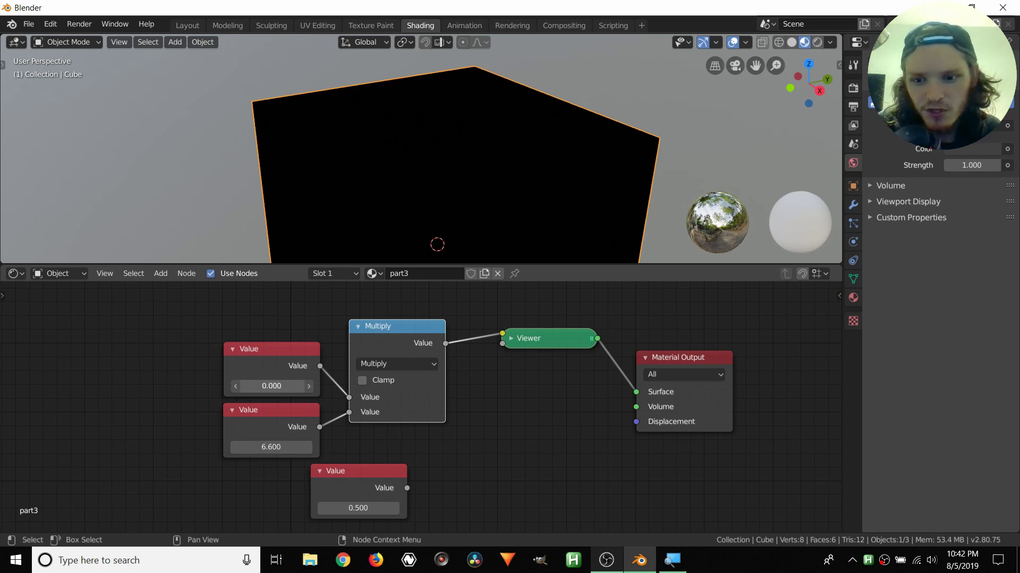
pyautogui.write('1')
pyautogui.press('Return')
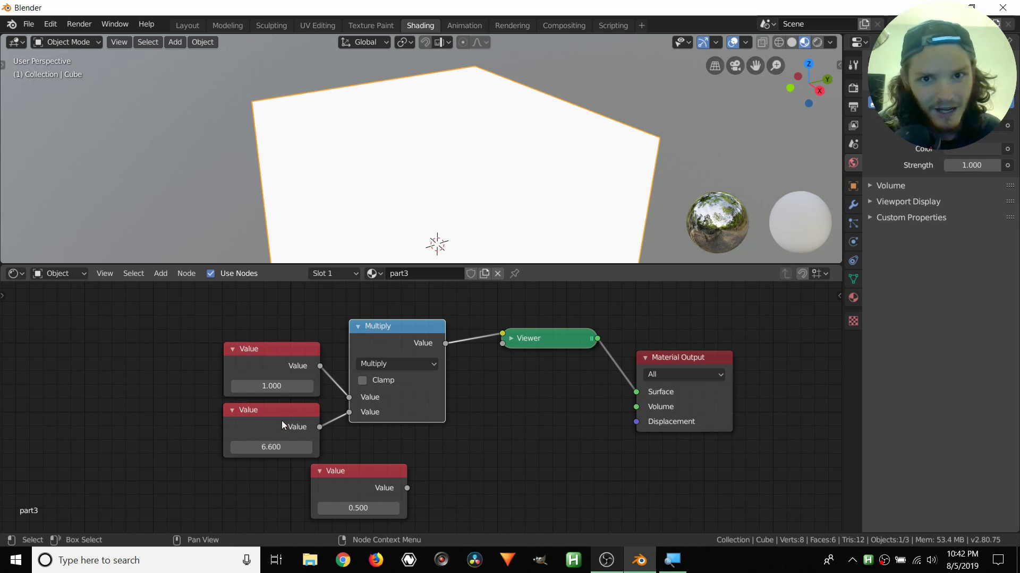
pyautogui.moveTo(374, 338); pyautogui.dragTo(378, 323)
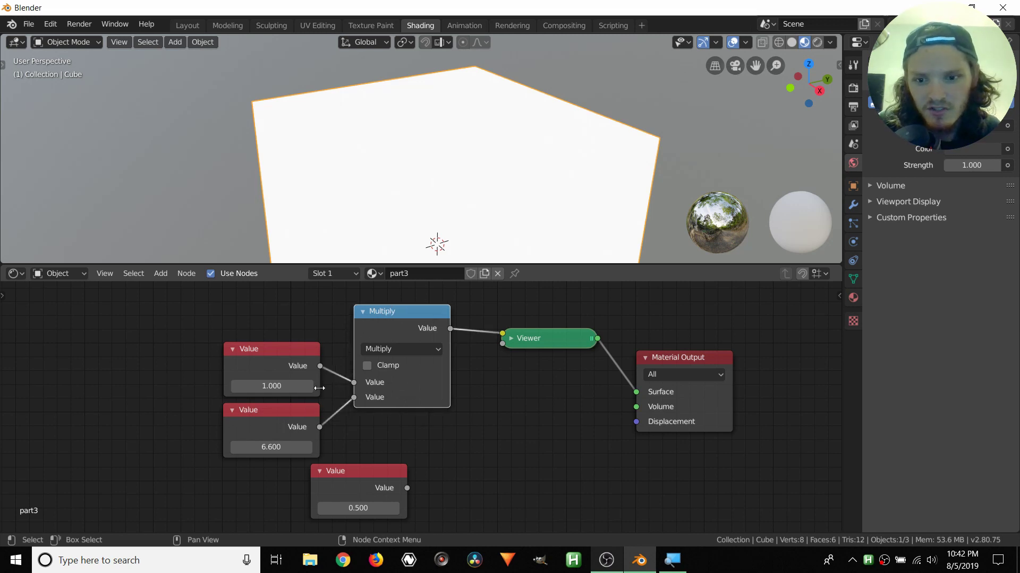
pyautogui.moveTo(277, 447); pyautogui.dragTo(277, 446)
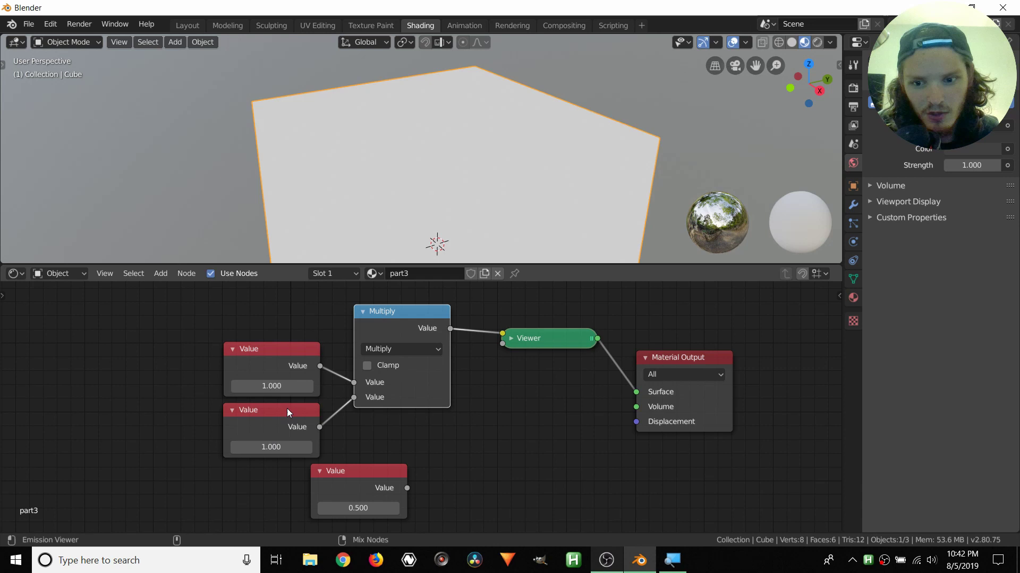
# Step: Preview the second Value node alone on the cube and raise it to 1.400
pyautogui.keyDown('ctrl'); pyautogui.keyDown('shift'); pyautogui.click(298, 416); pyautogui.keyUp('shift'); pyautogui.keyUp('ctrl')
pyautogui.moveTo(271, 447); pyautogui.dragTo(317, 406)
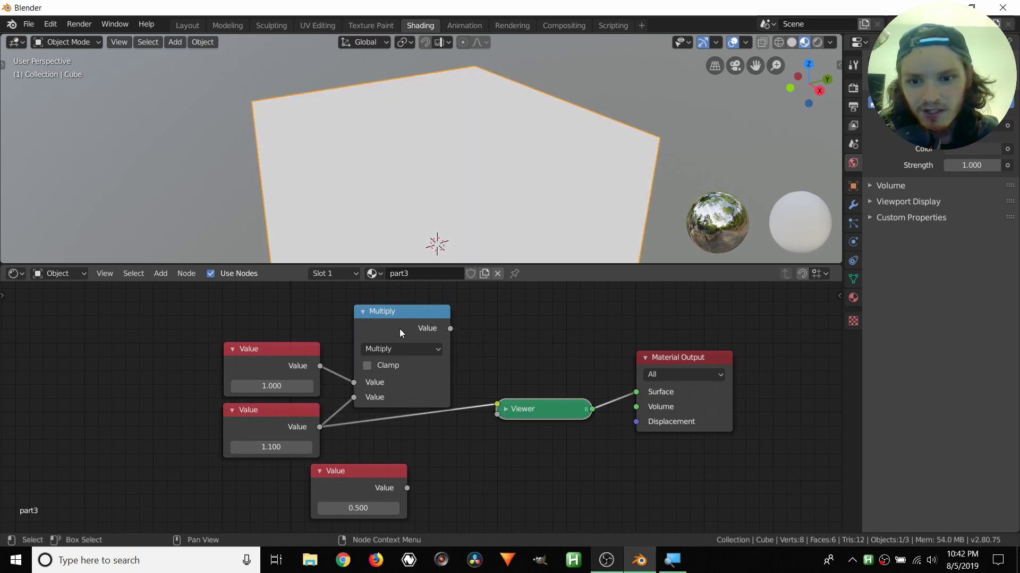
pyautogui.moveTo(399, 329); pyautogui.dragTo(463, 319)
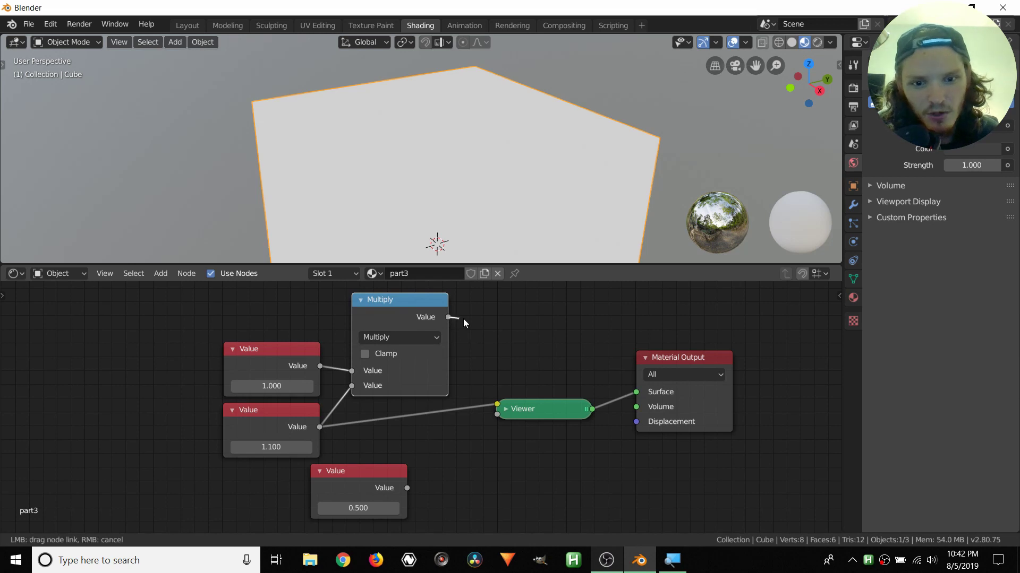
pyautogui.moveTo(613, 372); pyautogui.dragTo(489, 340)
pyautogui.moveTo(271, 447); pyautogui.dragTo(302, 447)
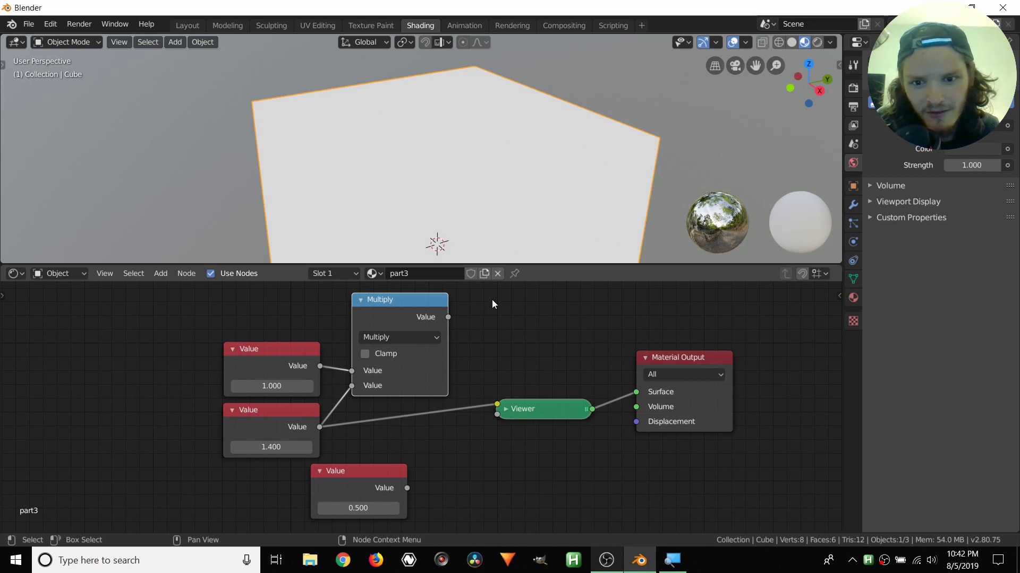
# Step: Delete the Viewer node, leaving Surface unlinked and the cube black
pyautogui.click(518, 409)
pyautogui.press('Delete')
pyautogui.click(431, 338)
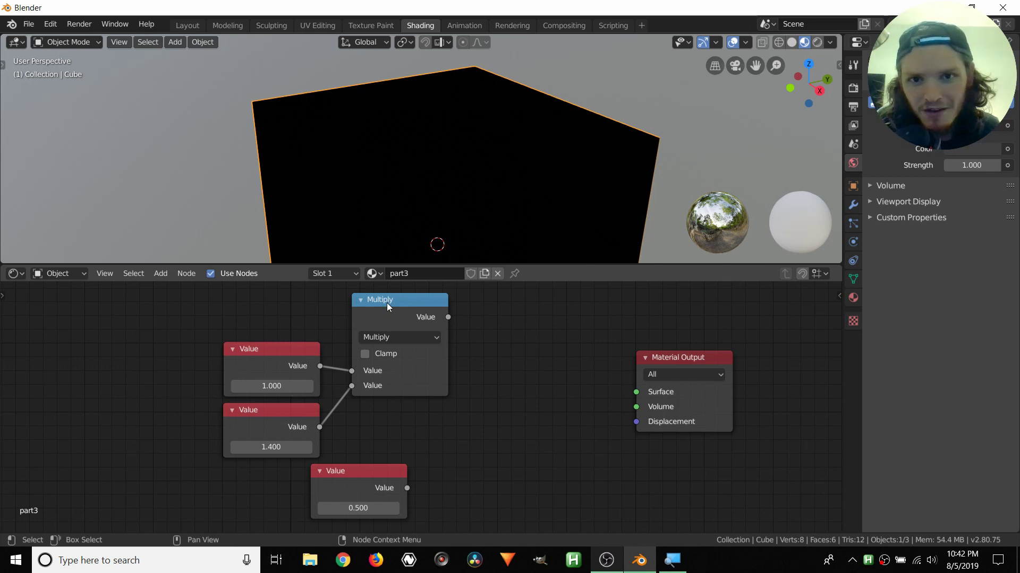
pyautogui.moveTo(387, 301); pyautogui.dragTo(414, 300)
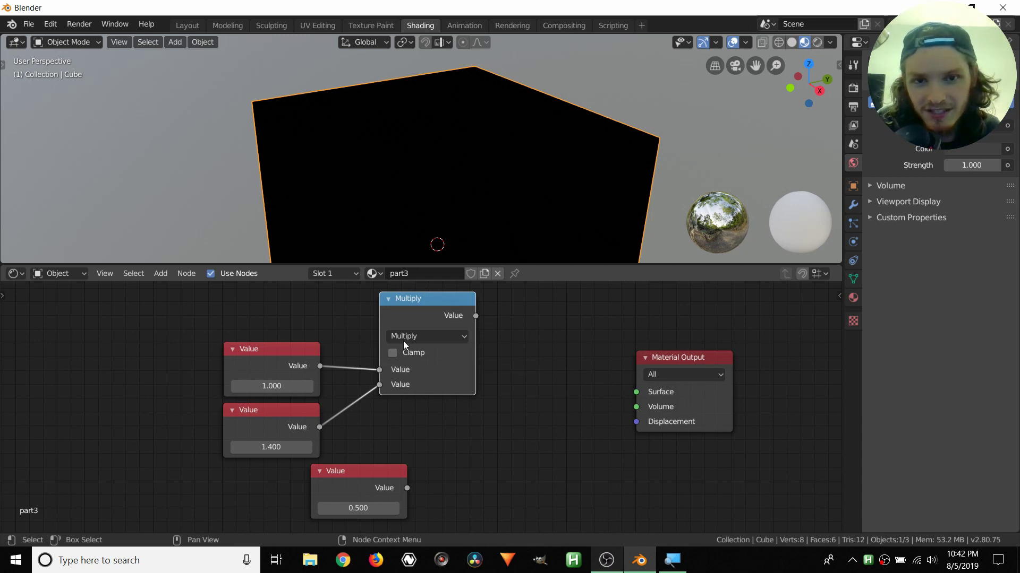
# Step: Change the Multiply node to Add and wire its Value output straight into the Surface socket
pyautogui.click(400, 335)
pyautogui.click(404, 321)
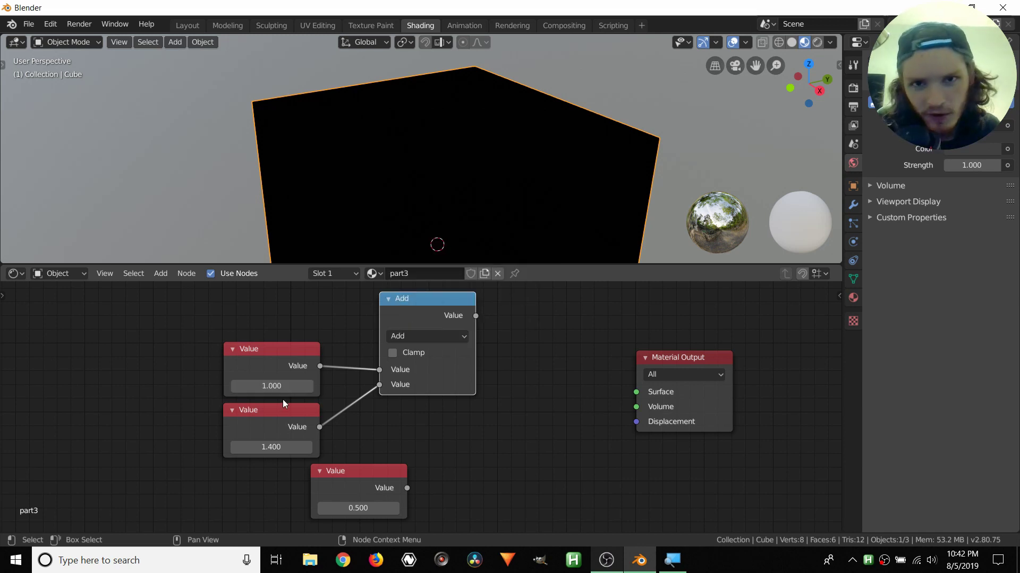
pyautogui.keyDown('ctrl'); pyautogui.keyDown('shift'); pyautogui.click(447, 305); pyautogui.keyUp('shift'); pyautogui.keyUp('ctrl')
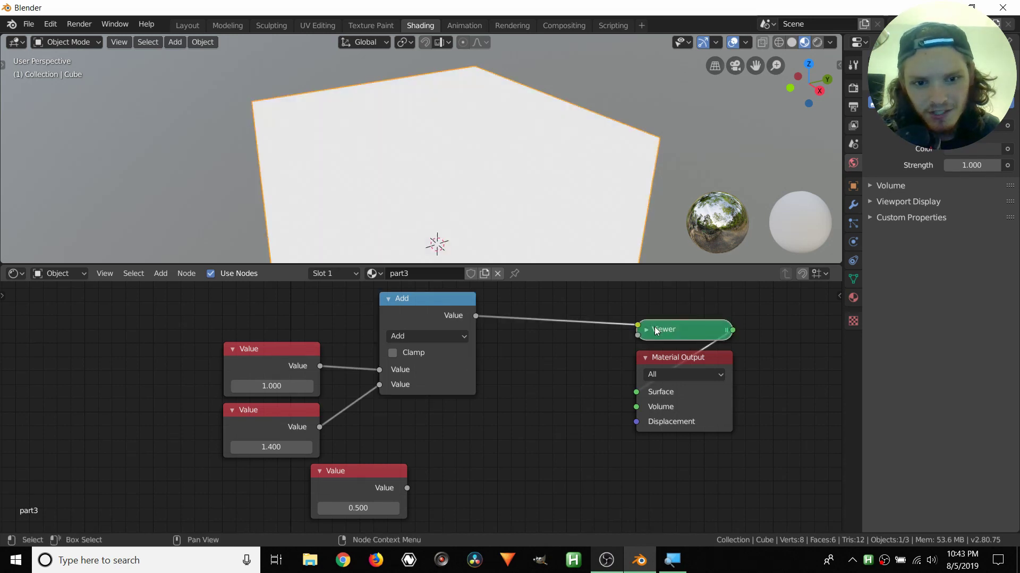
pyautogui.hotkey('ctrl', 'z')
pyautogui.moveTo(475, 315); pyautogui.dragTo(636, 392)
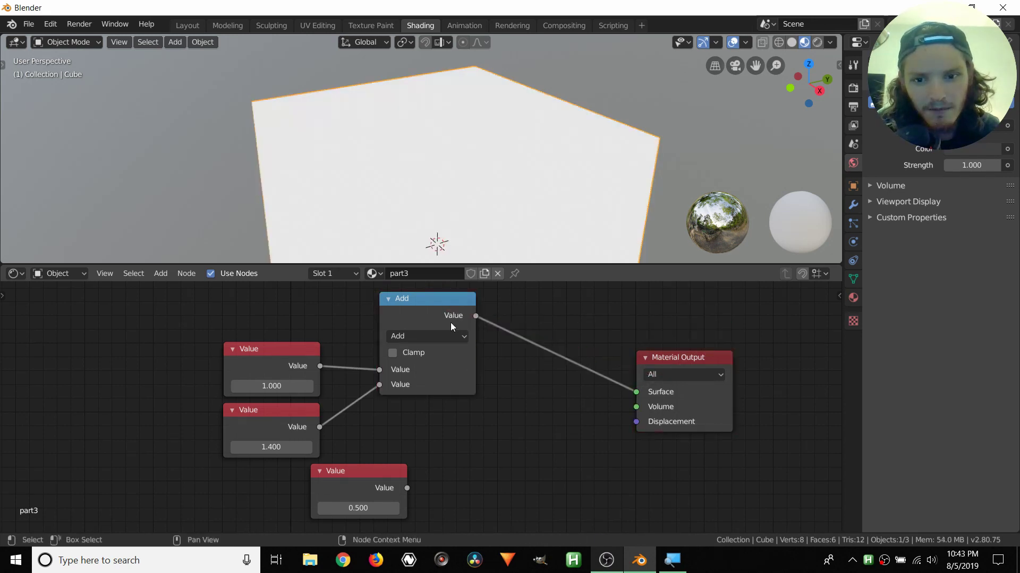
pyautogui.moveTo(438, 303); pyautogui.dragTo(460, 336)
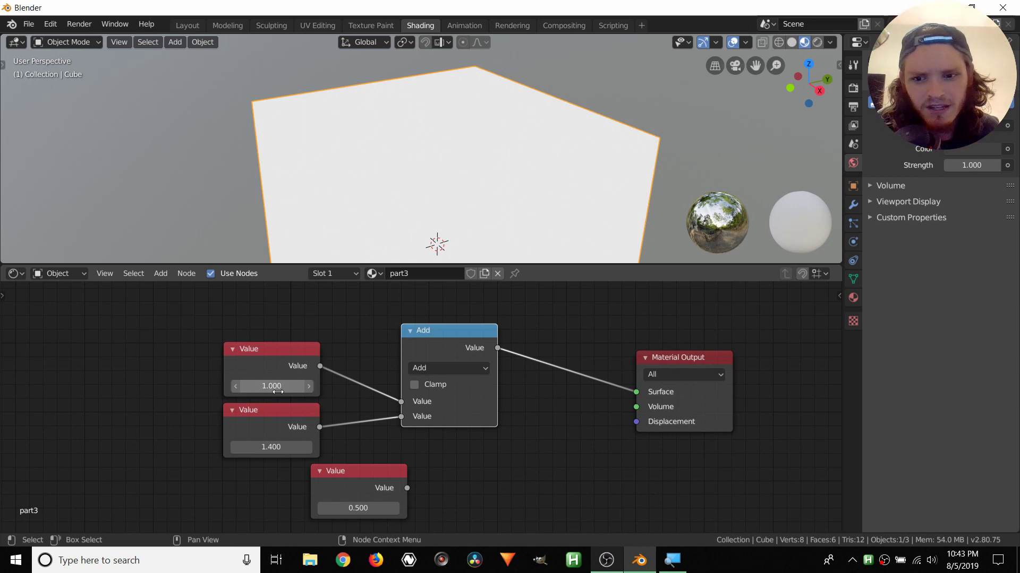
# Step: Raise the second Value to 13.100 and compare Clamp on and off, leaving Clamp on
pyautogui.moveTo(273, 447); pyautogui.dragTo(330, 447)
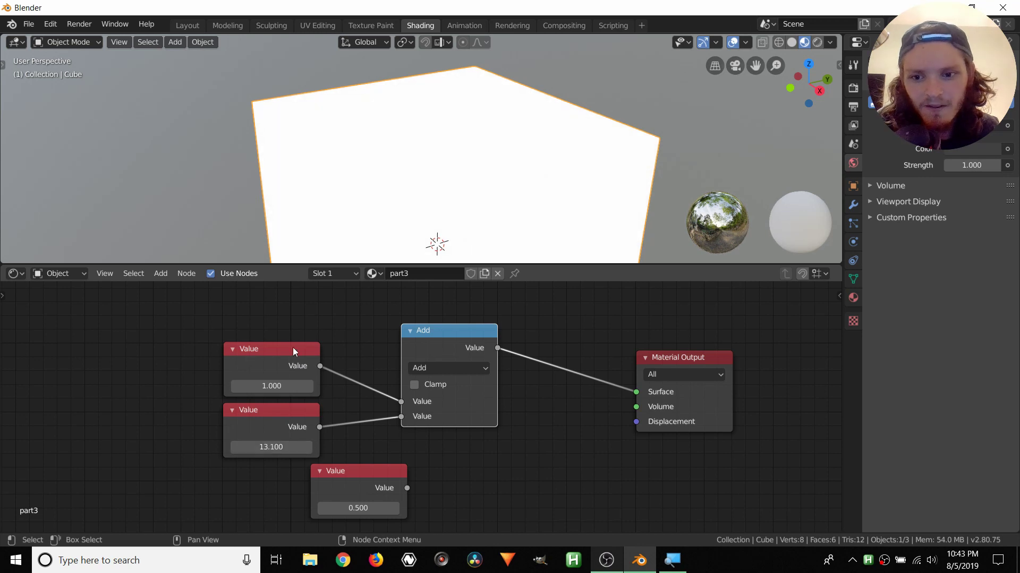
pyautogui.click(431, 387)
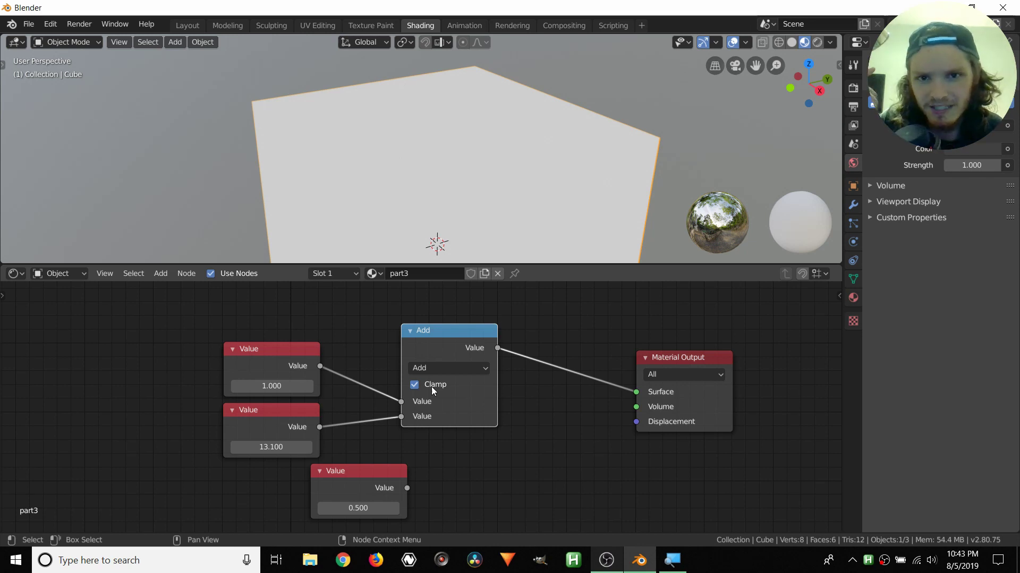
pyautogui.click(431, 387)
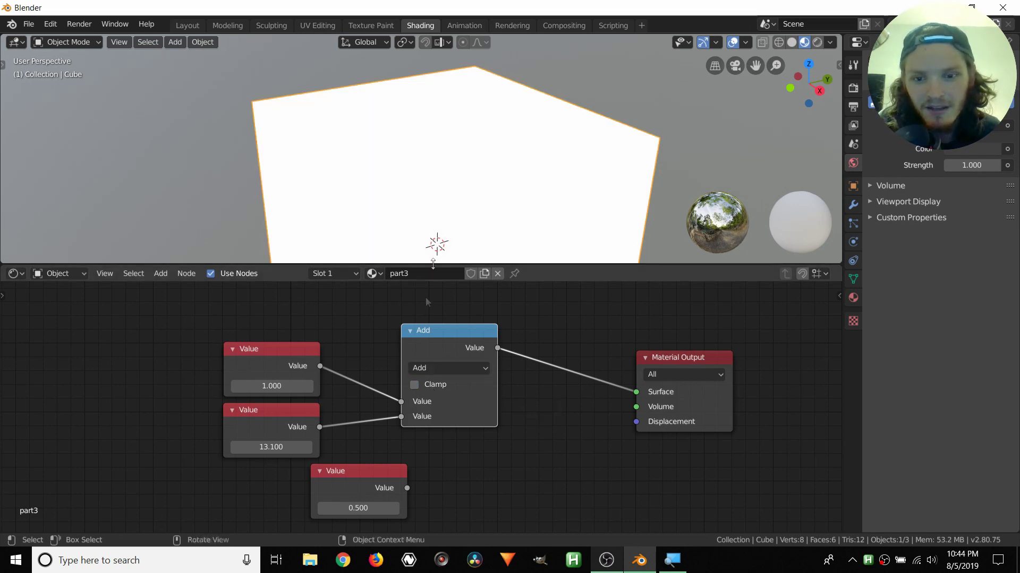
pyautogui.click(412, 389)
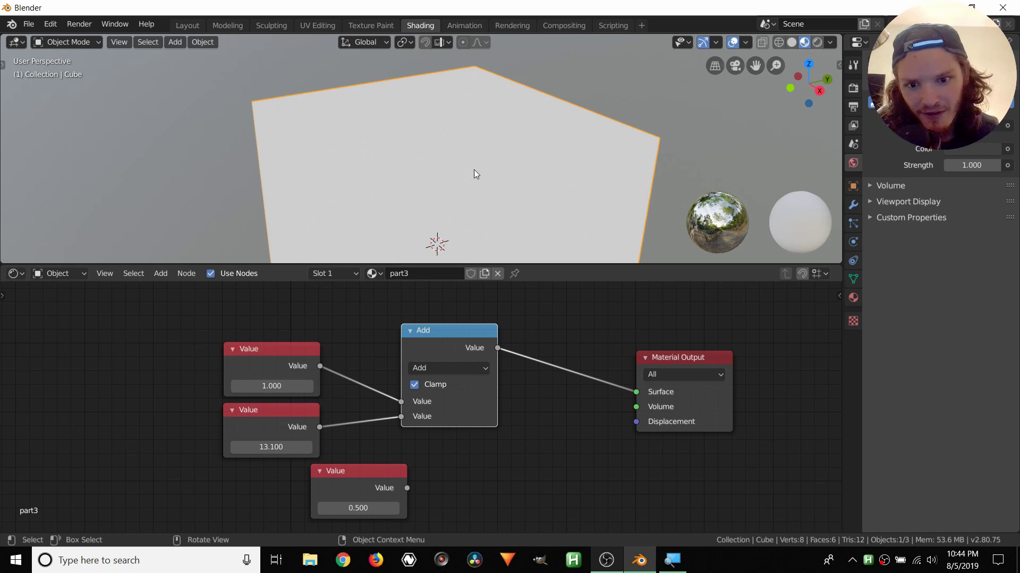
pyautogui.click(414, 385)
pyautogui.click(415, 385)
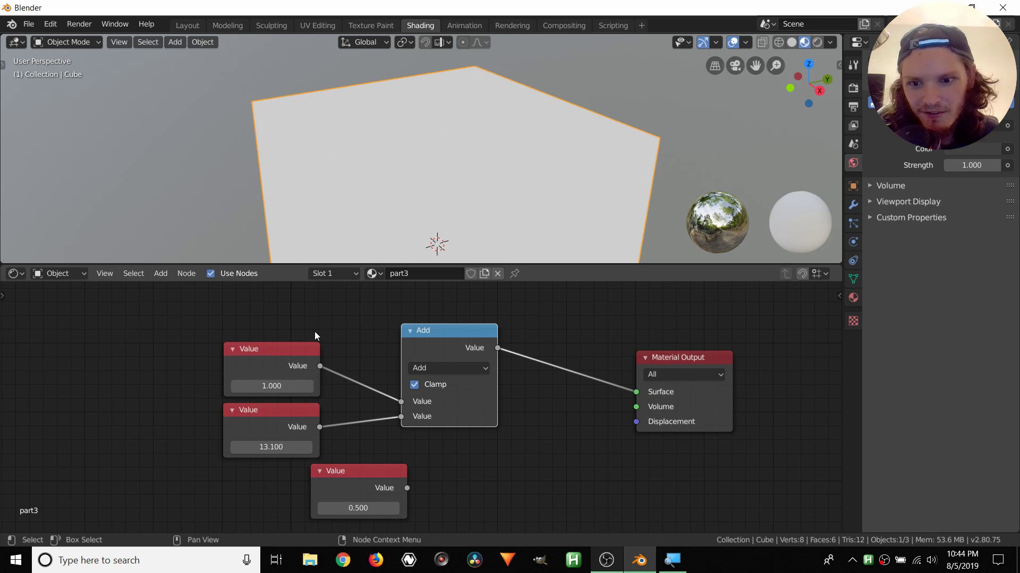
# Step: Set the math node to Multiply, enter -1 as the top Value, and untick Clamp
pyautogui.moveTo(276, 362); pyautogui.dragTo(267, 357)
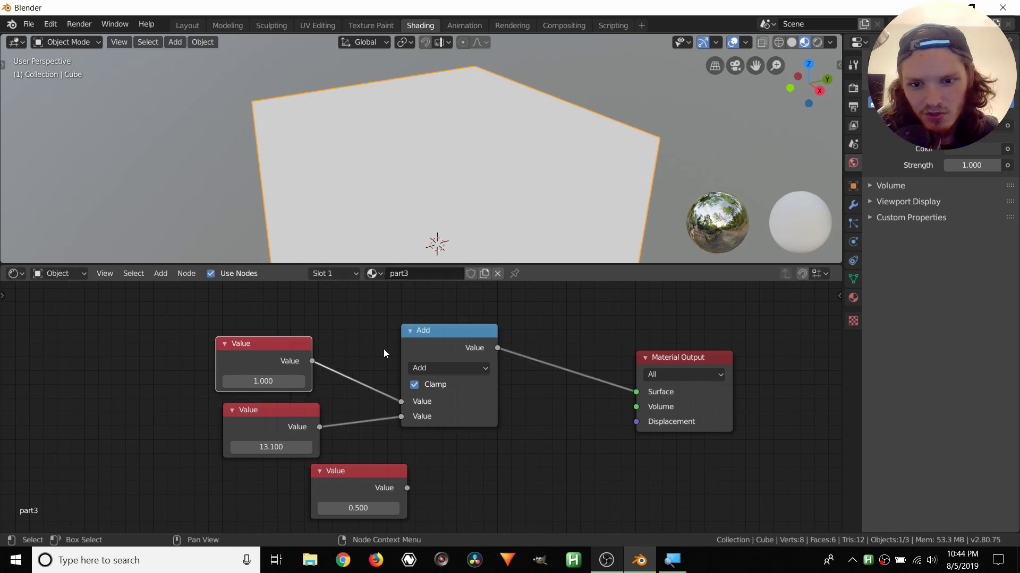
pyautogui.click(423, 370)
pyautogui.click(426, 322)
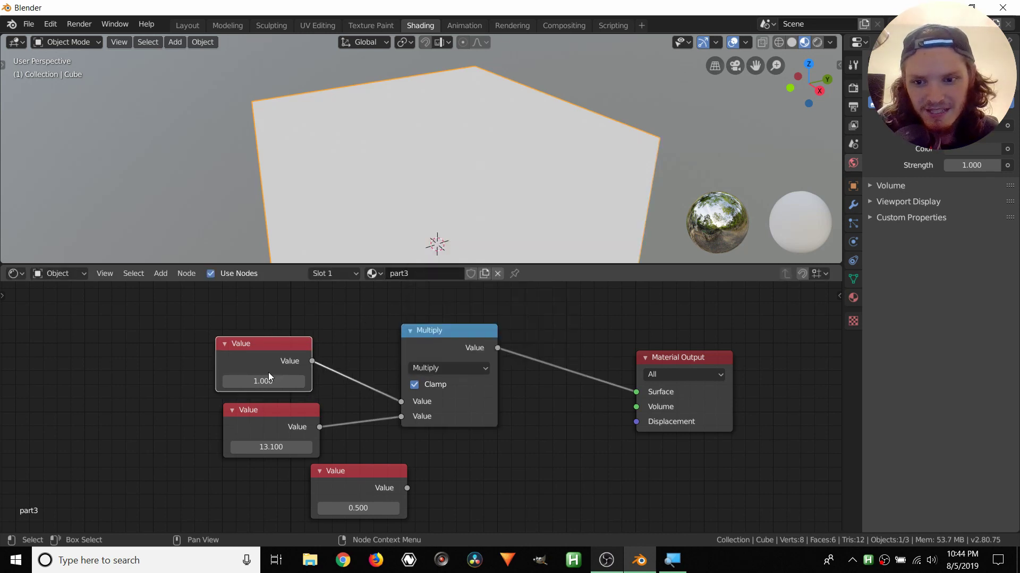
pyautogui.doubleClick(263, 378)
pyautogui.write('-1')
pyautogui.press('Return')
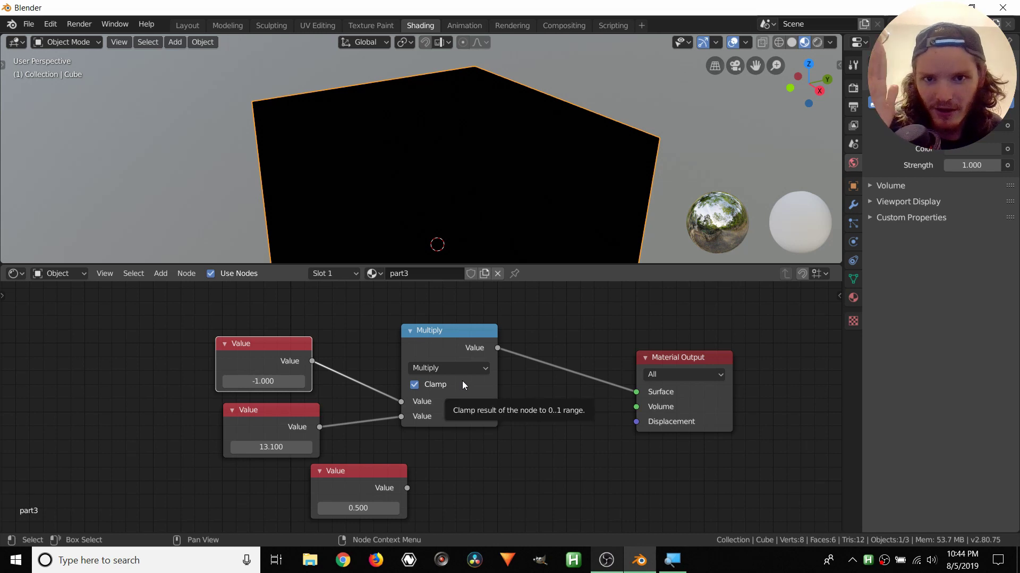
pyautogui.click(415, 384)
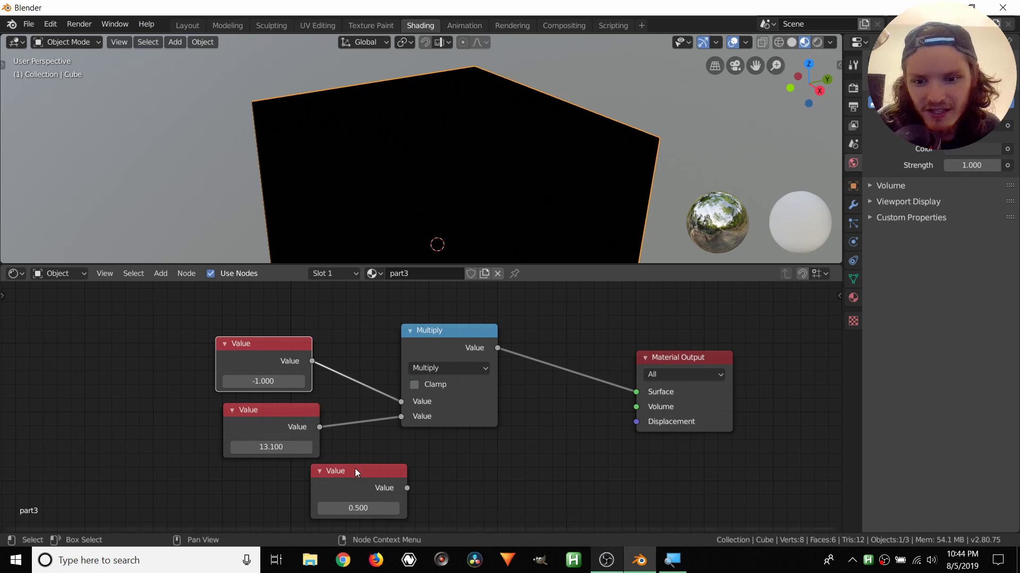
# Step: Keep the top Value at 1.000 and spread out the nodes, moving Material Output further right
pyautogui.moveTo(355, 470); pyautogui.dragTo(281, 480)
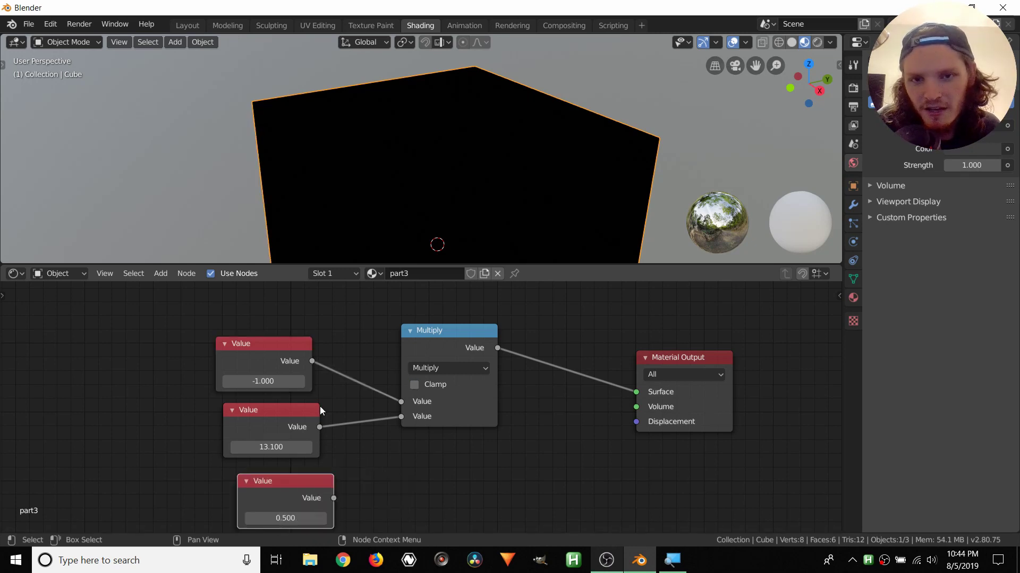
pyautogui.click(266, 380)
pyautogui.press('Return')
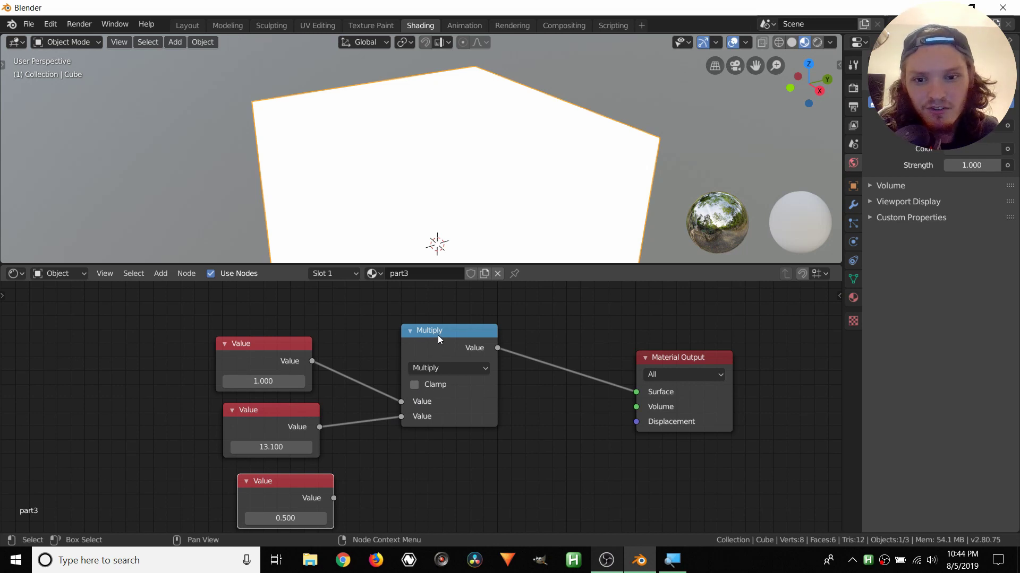
pyautogui.moveTo(438, 339); pyautogui.dragTo(440, 340)
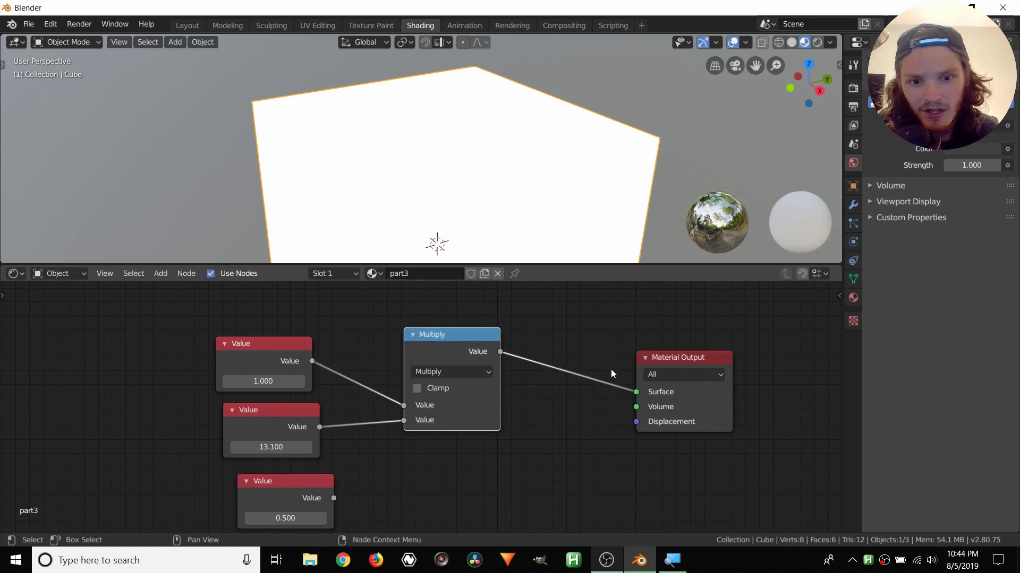
pyautogui.moveTo(666, 361); pyautogui.dragTo(777, 358)
pyautogui.moveTo(465, 333); pyautogui.dragTo(403, 323, button='middle')
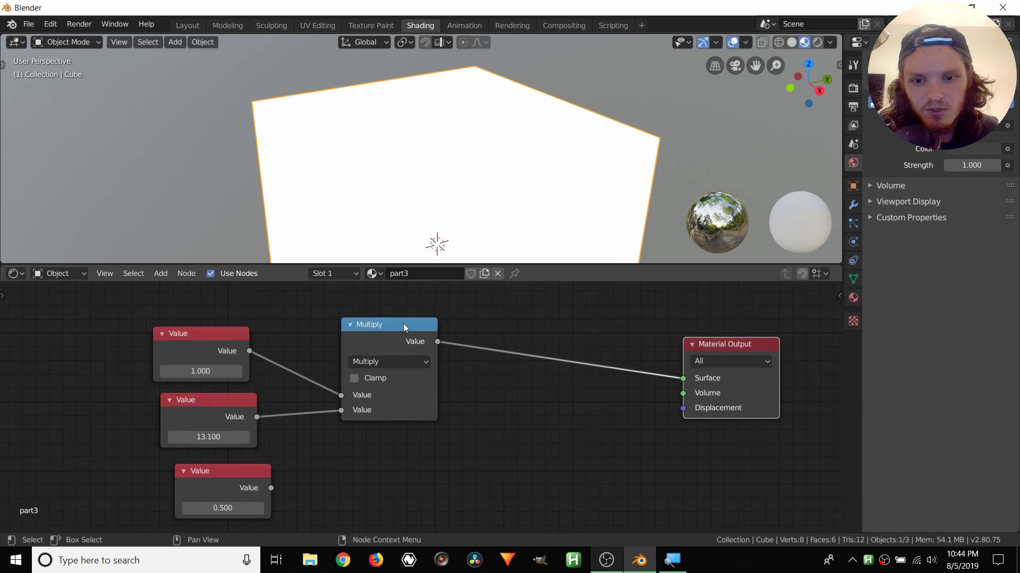
# Step: Try a second Multiply below the first linked to its result, then delete it
pyautogui.click(399, 322)
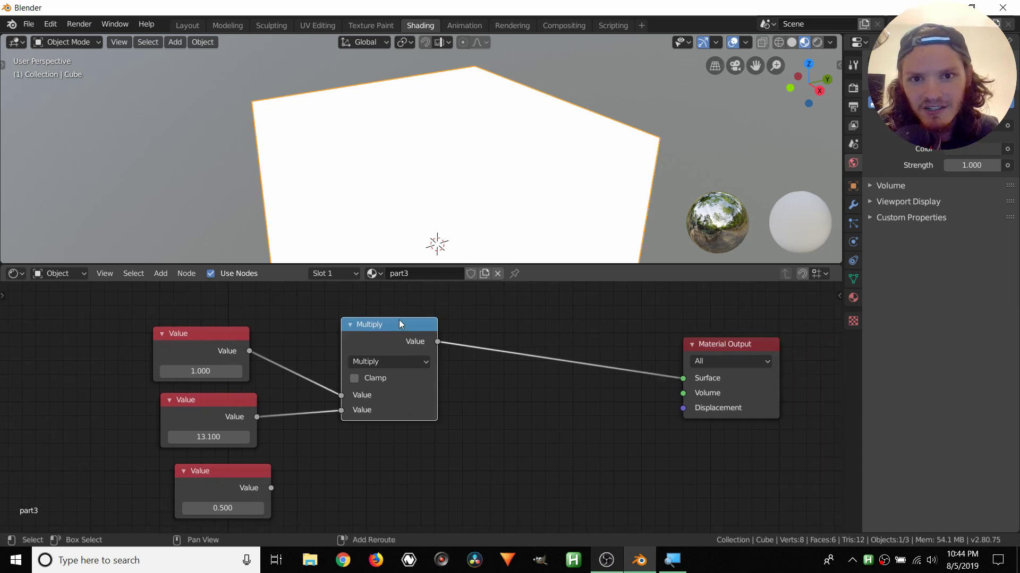
pyautogui.press('g')
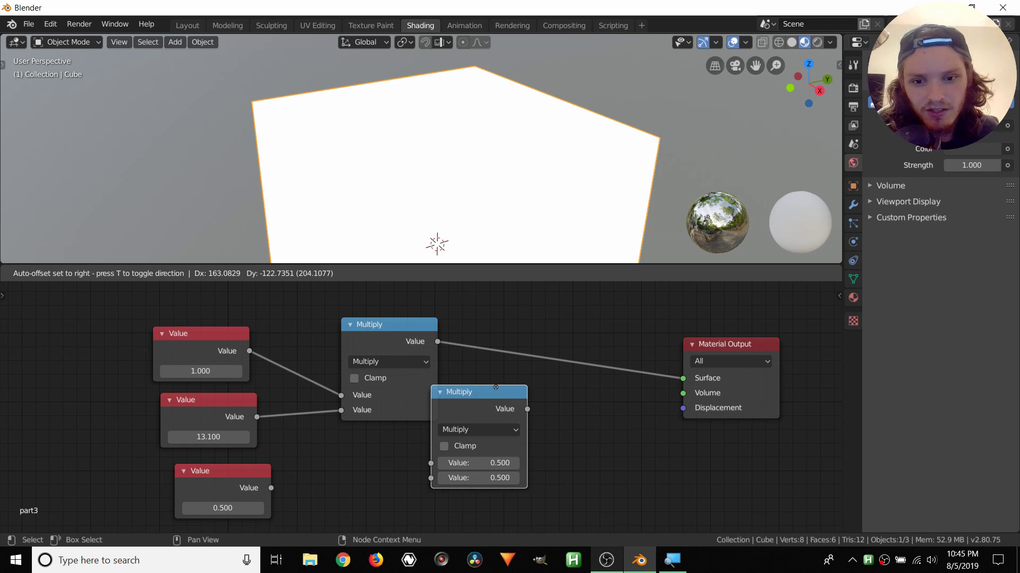
pyautogui.click(559, 385)
pyautogui.moveTo(437, 341); pyautogui.dragTo(505, 463)
pyautogui.click(536, 391)
pyautogui.press('x')
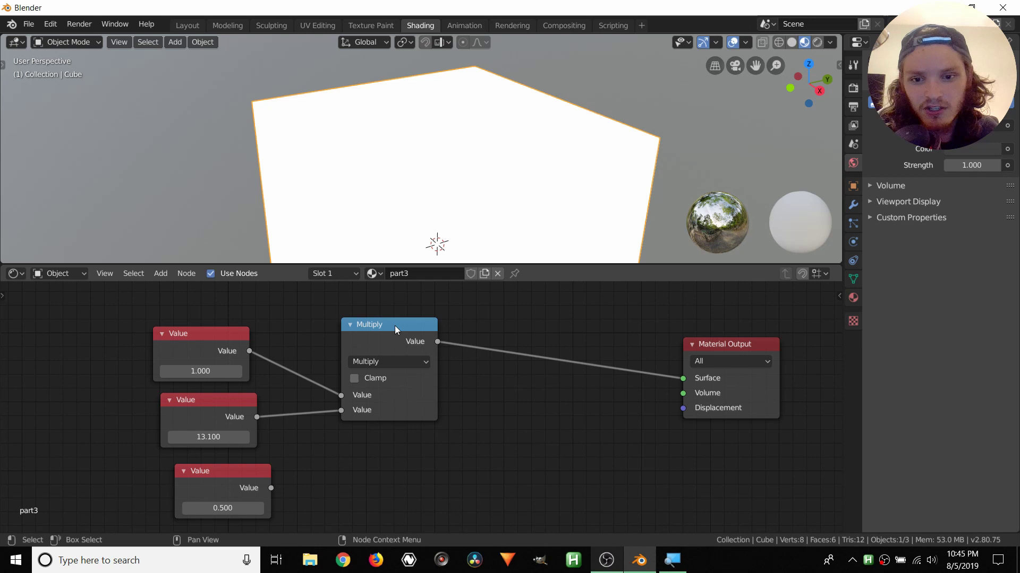
# Step: Insert a duplicated Multiply before Material Output and connect the 0.500 Value to its second input
pyautogui.click(394, 325)
pyautogui.hotkey('shift', 'd')
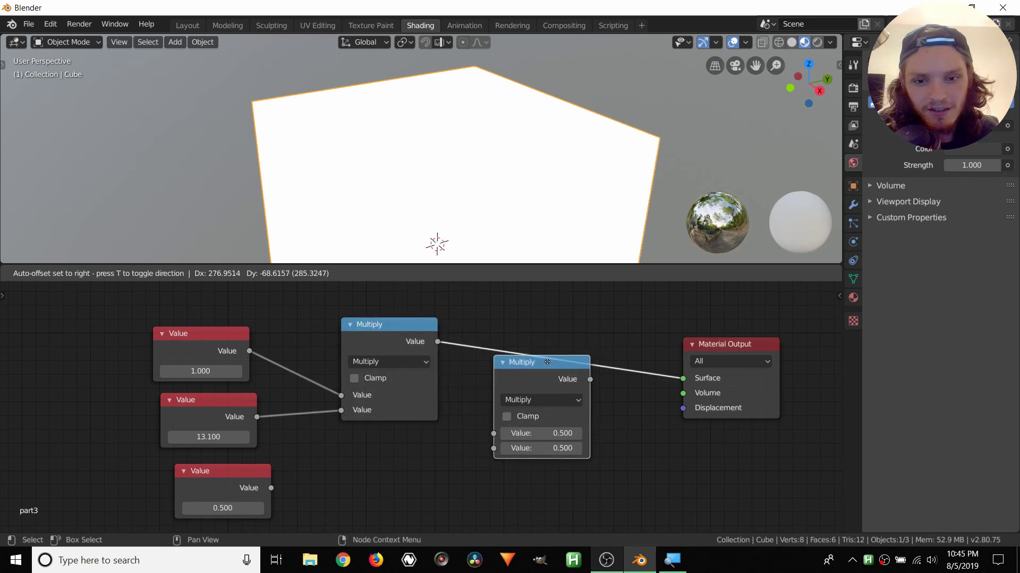
pyautogui.click(554, 355)
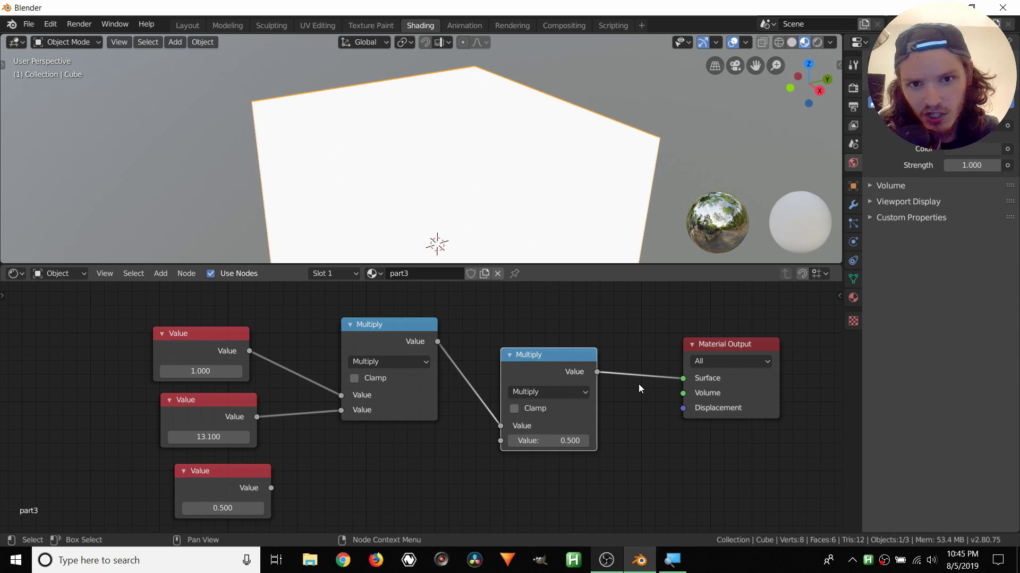
pyautogui.moveTo(371, 324); pyautogui.dragTo(374, 318)
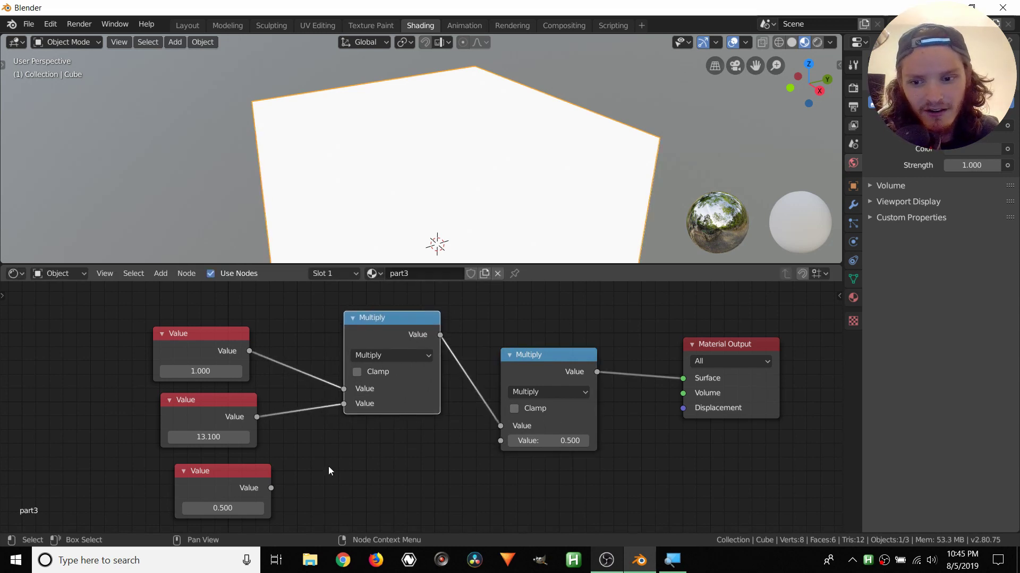
pyautogui.moveTo(270, 489); pyautogui.dragTo(501, 441)
pyautogui.moveTo(235, 399); pyautogui.dragTo(226, 398)
pyautogui.moveTo(388, 317); pyautogui.dragTo(388, 325)
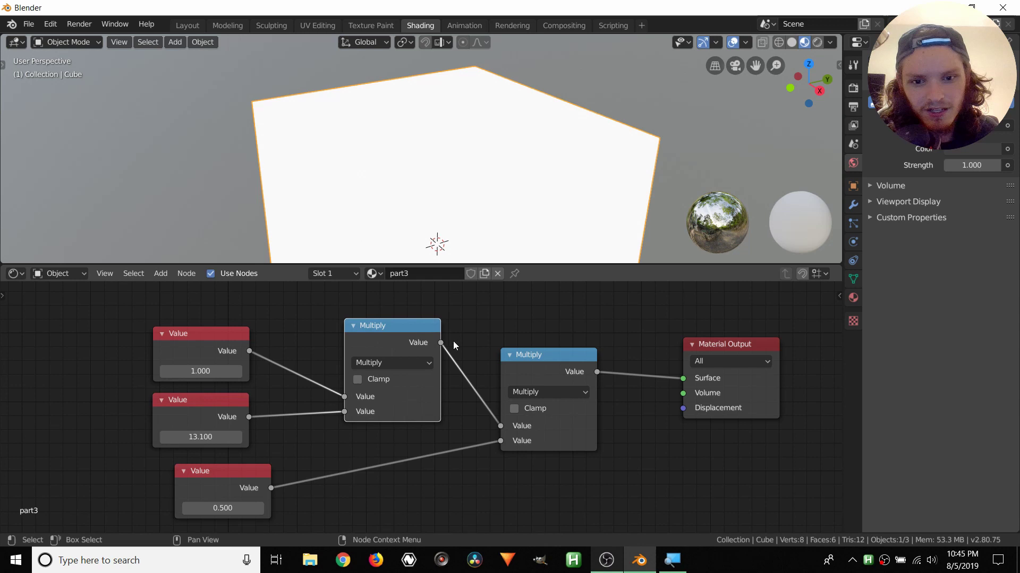
pyautogui.click(544, 356)
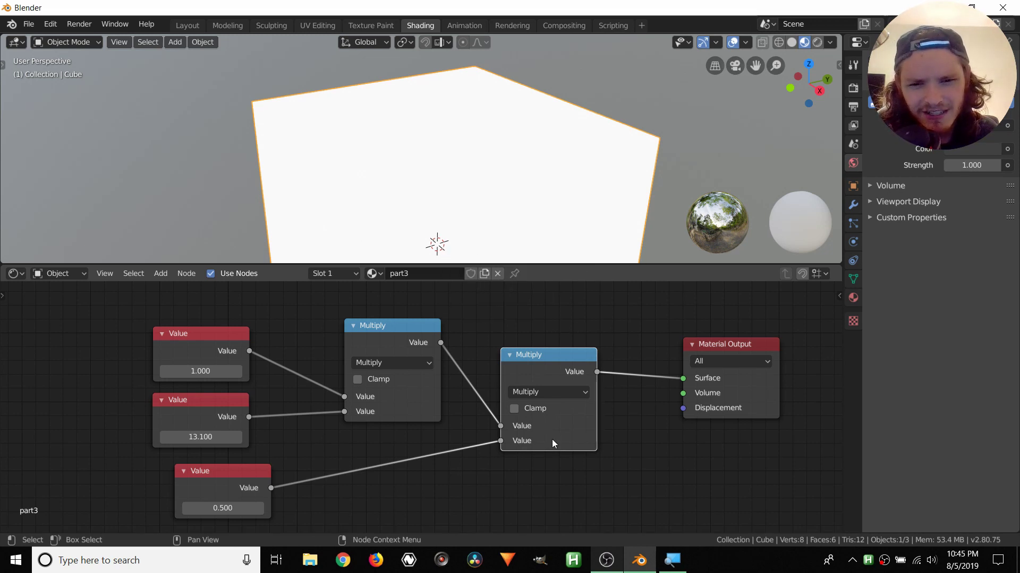
# Step: Set the bottom Value node to 0.000
pyautogui.moveTo(284, 477); pyautogui.dragTo(345, 441, button='middle')
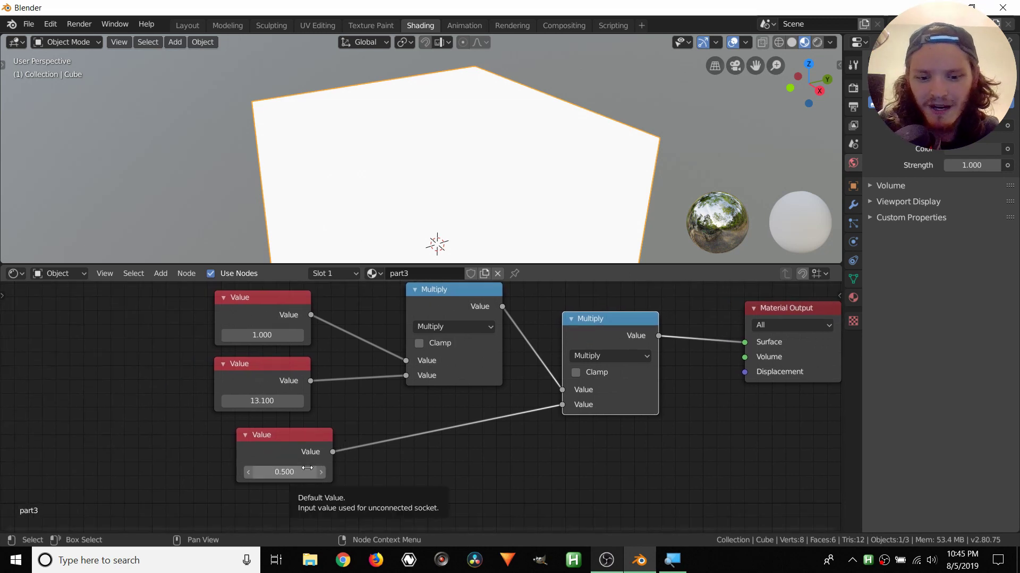
pyautogui.click(306, 468)
pyautogui.press('Return')
# Step: Change the second Multiply node to Add and spread the nodes and Material Output further apart
pyautogui.moveTo(445, 415); pyautogui.dragTo(418, 454, button='middle')
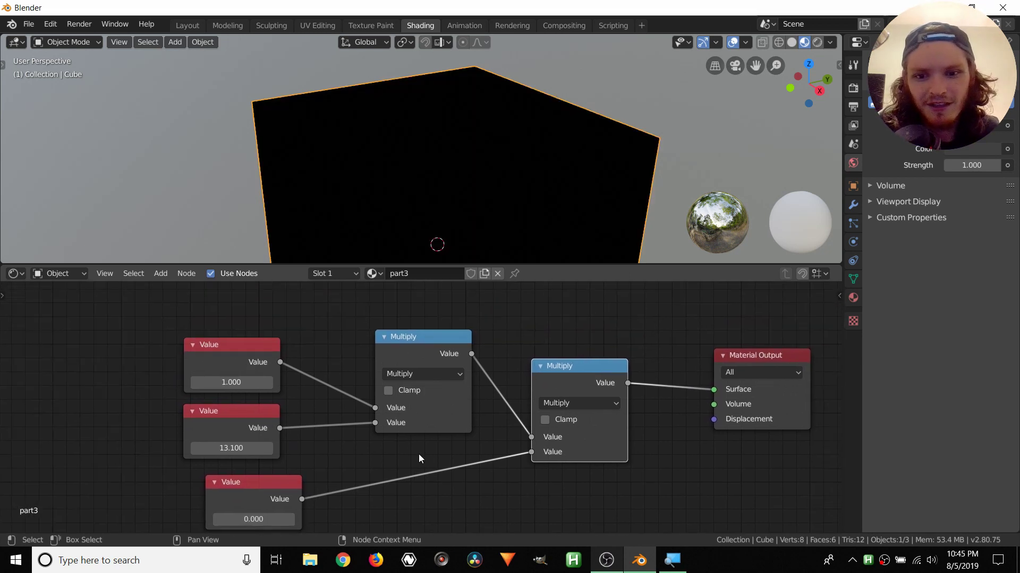
pyautogui.moveTo(418, 344); pyautogui.dragTo(412, 325)
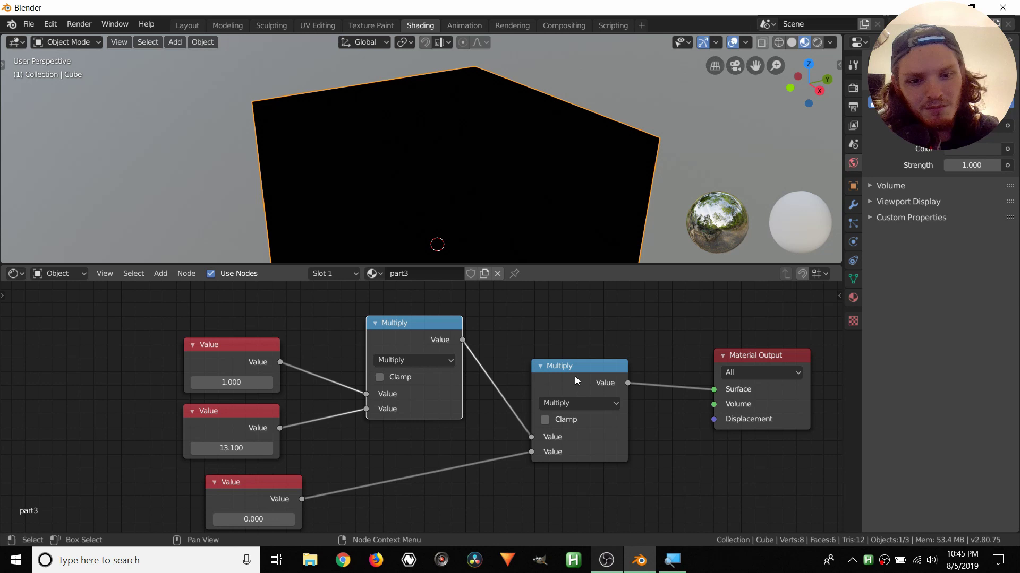
pyautogui.moveTo(577, 373); pyautogui.dragTo(586, 372)
pyautogui.click(571, 401)
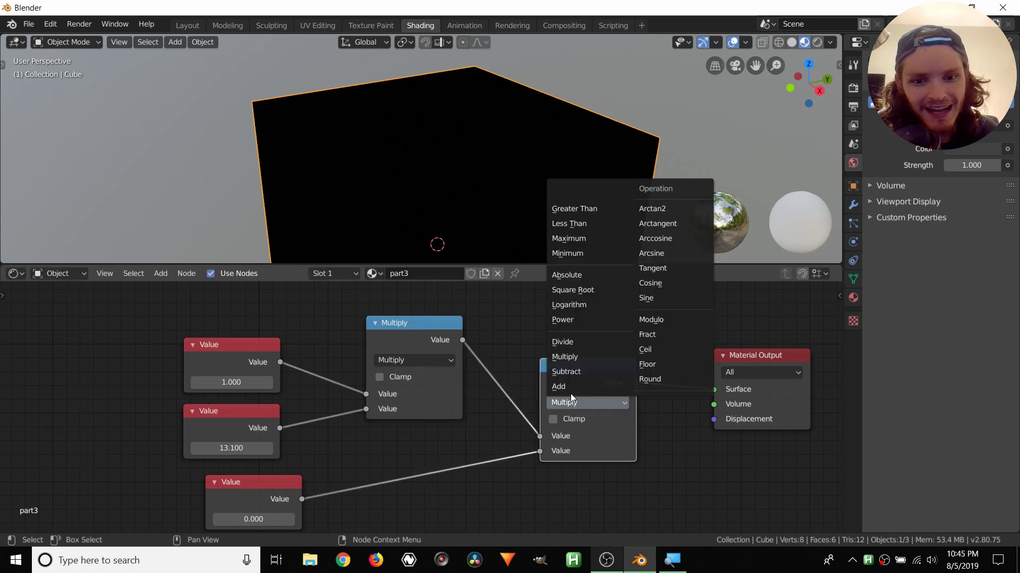
pyautogui.click(563, 383)
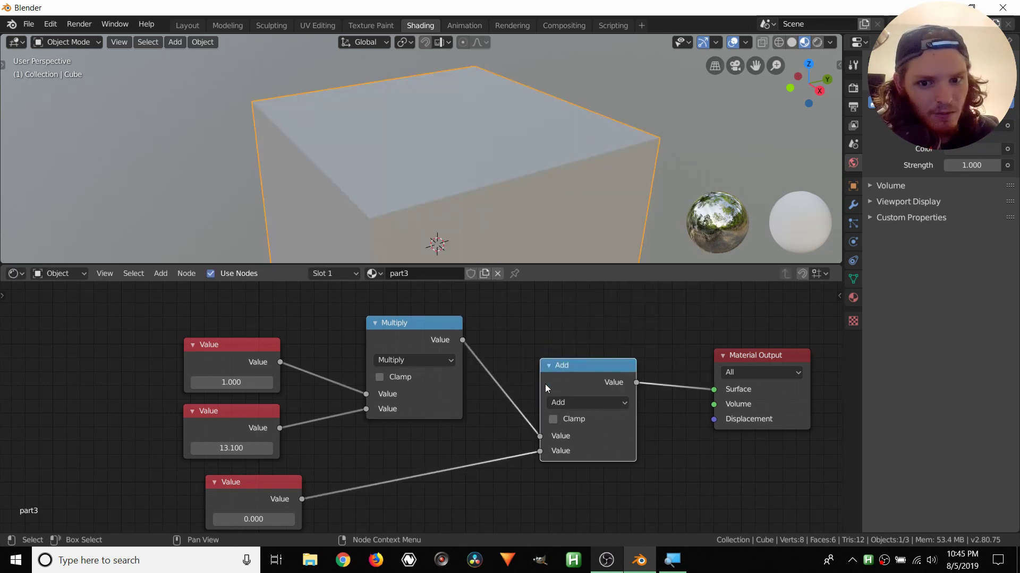
pyautogui.moveTo(430, 320); pyautogui.dragTo(455, 315)
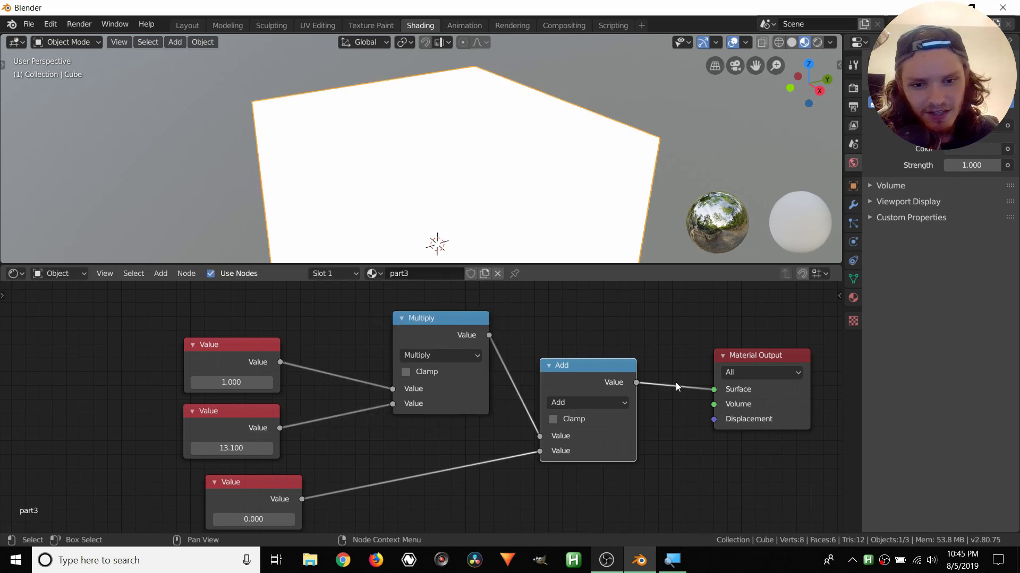
pyautogui.moveTo(649, 429); pyautogui.dragTo(587, 425, button='middle')
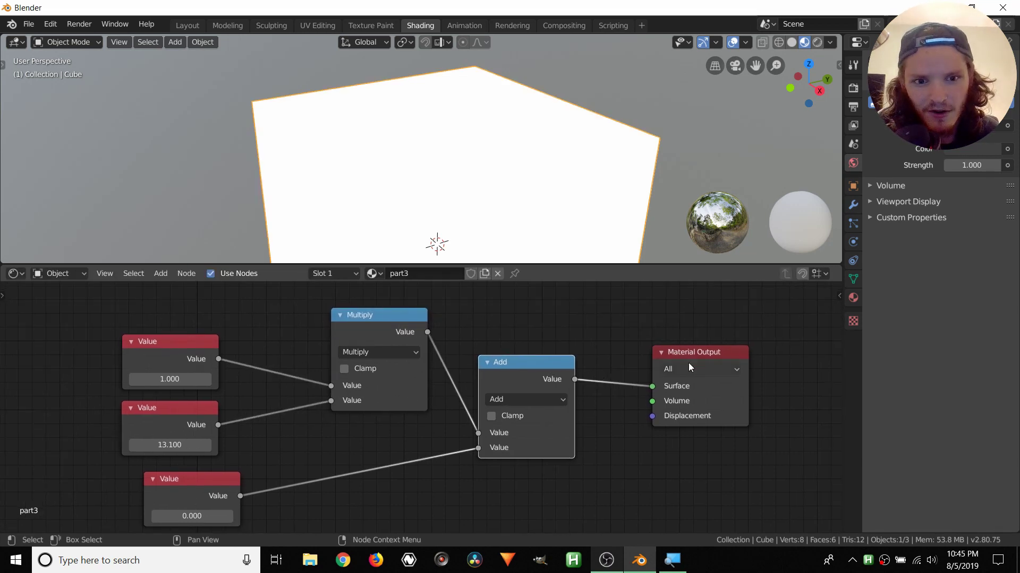
pyautogui.moveTo(696, 350); pyautogui.dragTo(757, 339)
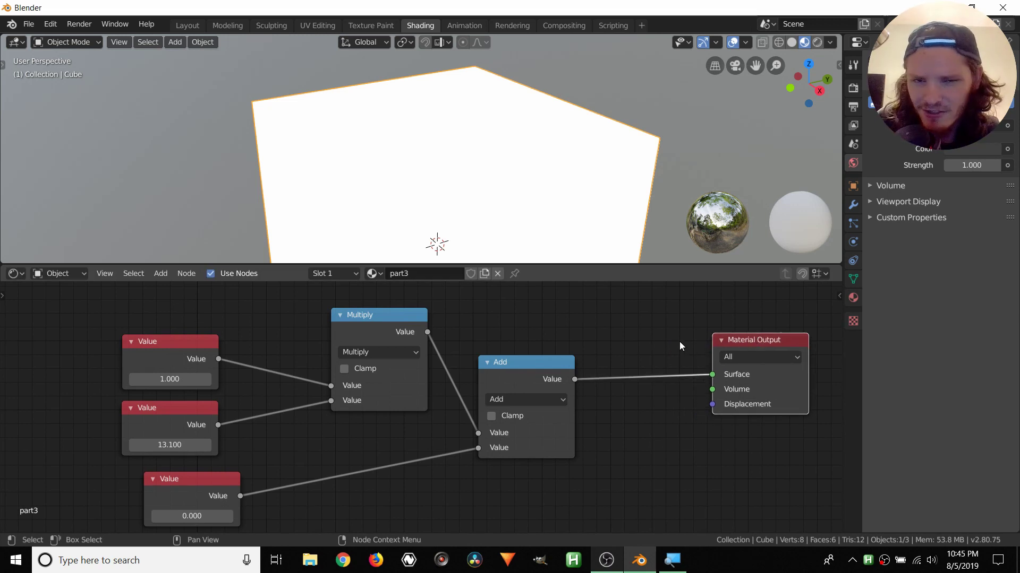
# Step: Duplicate the Add node twice, chaining both copies before Material Output
pyautogui.moveTo(677, 342); pyautogui.dragTo(557, 344, button='middle')
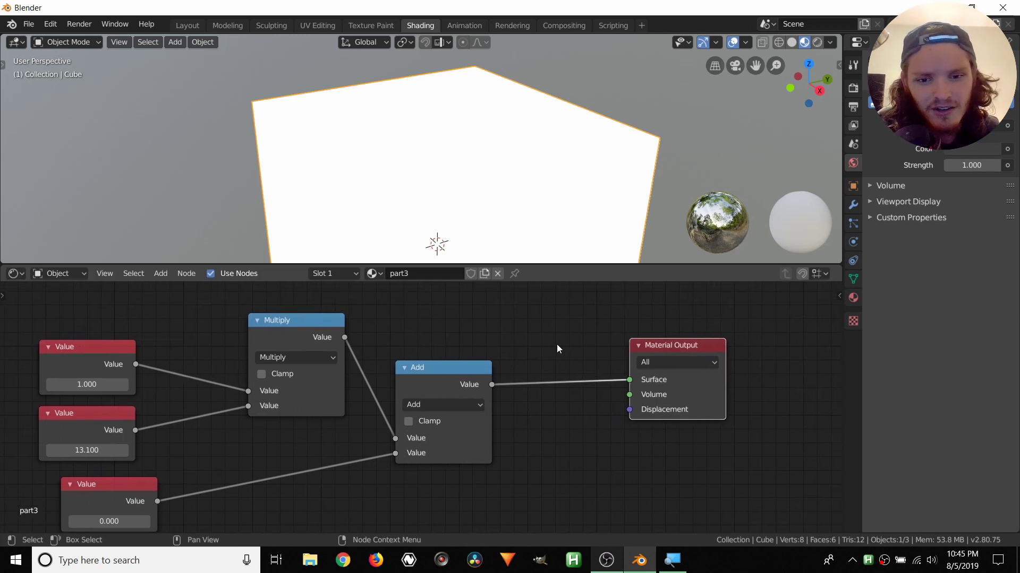
pyautogui.click(469, 367)
pyautogui.hotkey('shift', 'd')
pyautogui.click(620, 366)
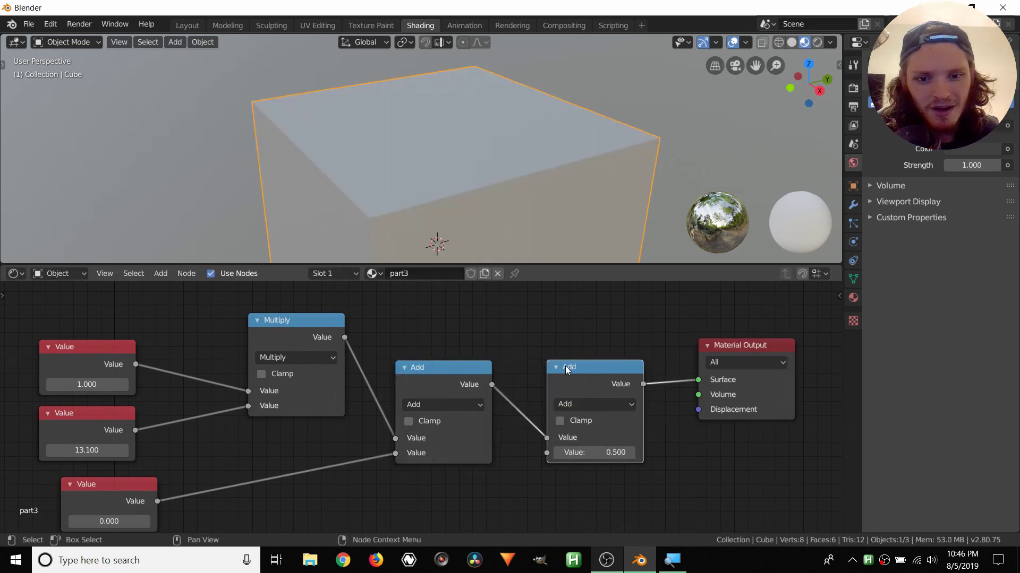
pyautogui.hotkey('shift', 'd')
pyautogui.click(685, 375)
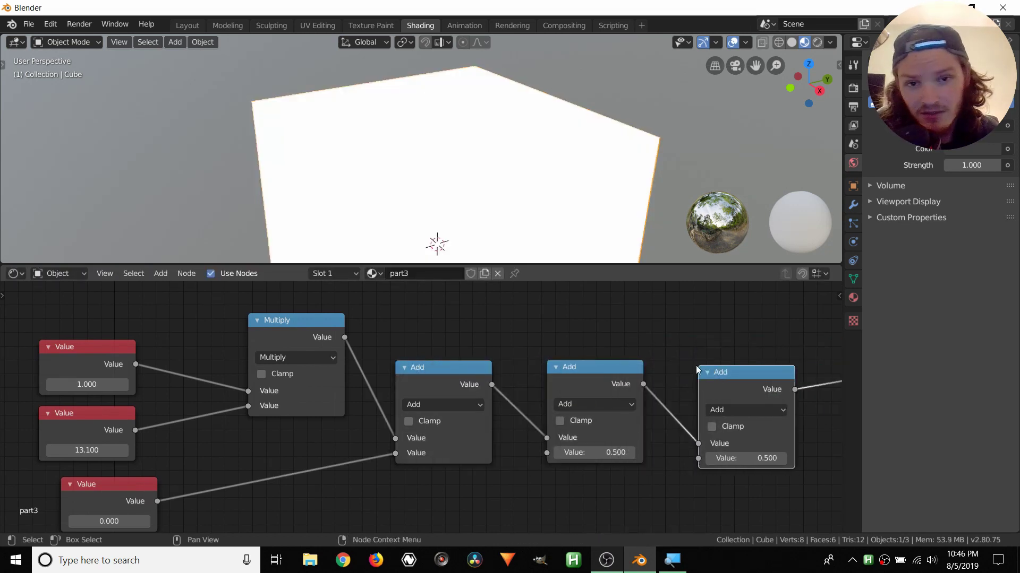
# Step: Switch the last Add node's operation to Sine
pyautogui.moveTo(693, 361); pyautogui.dragTo(557, 349, button='middle')
pyautogui.click(597, 398)
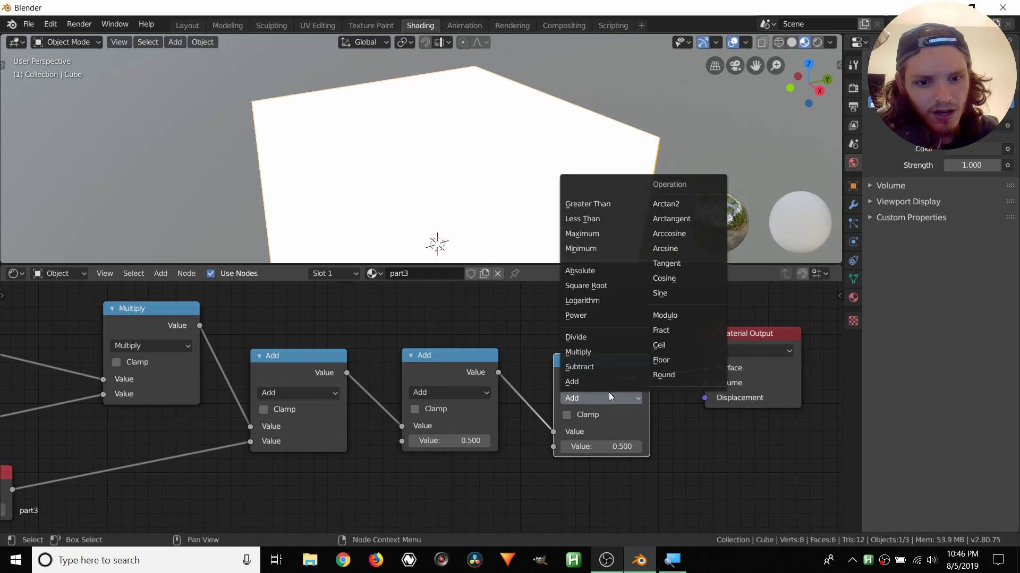
pyautogui.click(676, 295)
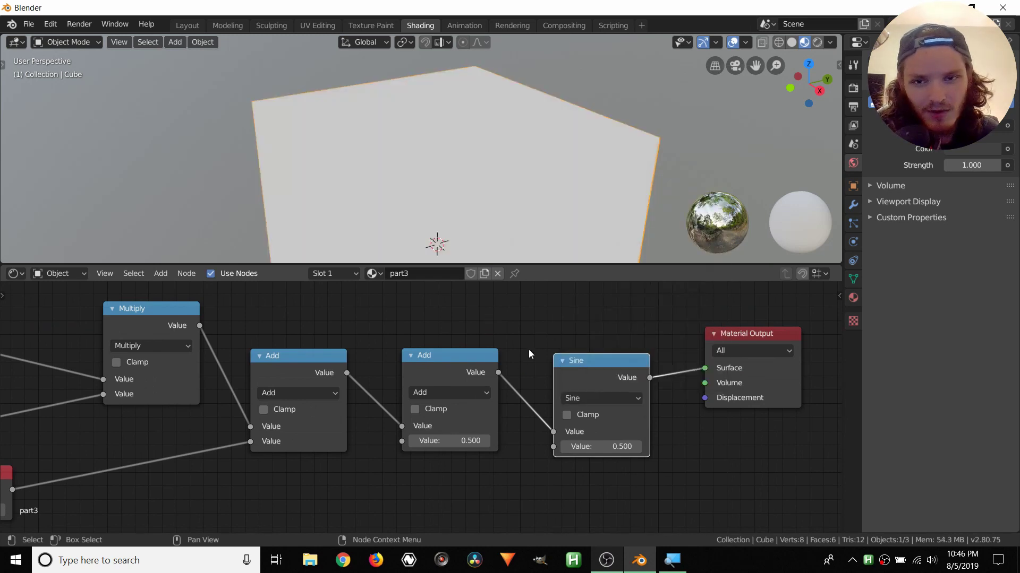
# Step: Reposition the 1.000 Value node and the Multiply node for a tidier layout
pyautogui.scroll(-3, 336, 401)
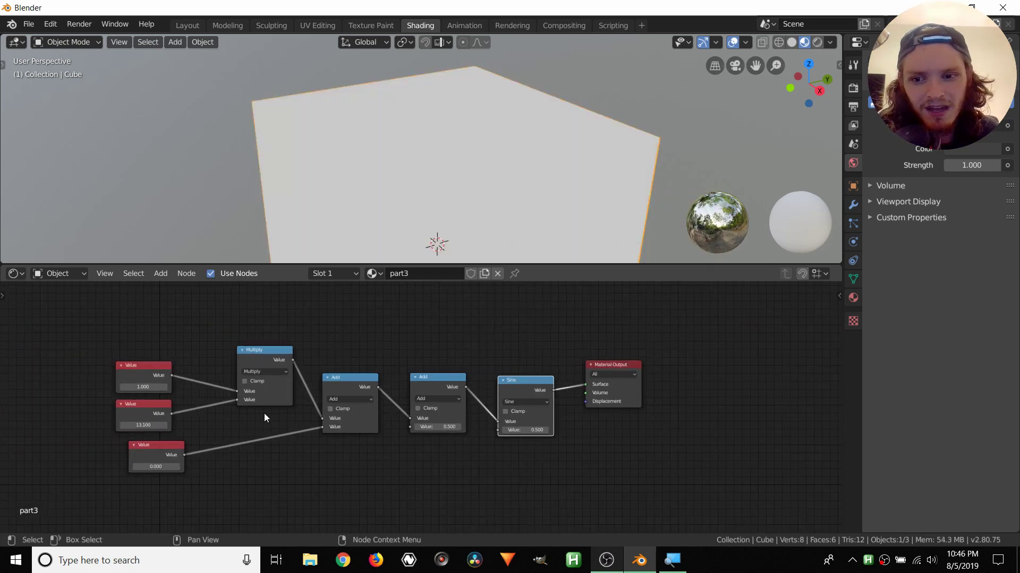
pyautogui.moveTo(264, 417); pyautogui.dragTo(416, 386, button='middle')
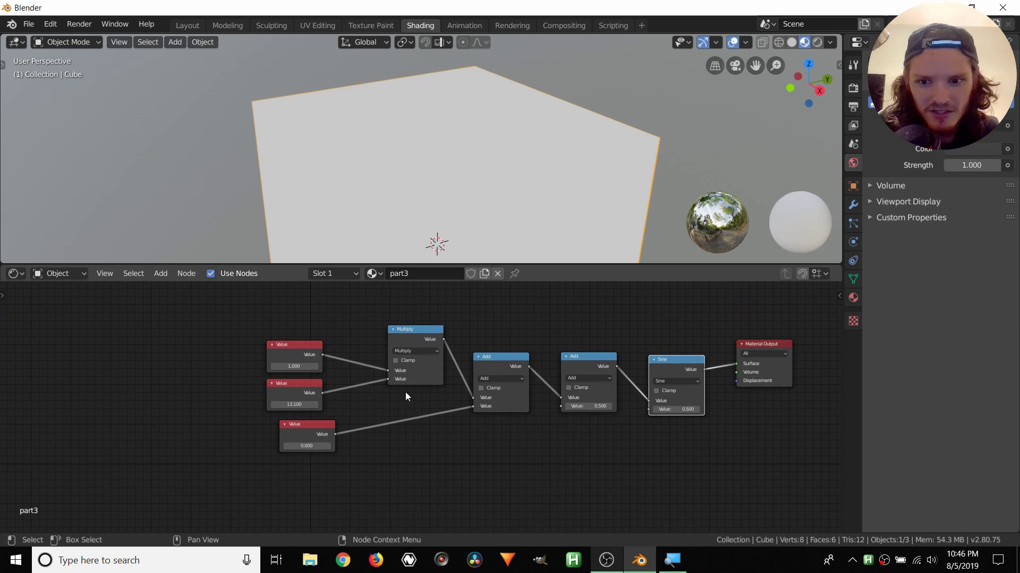
pyautogui.scroll(2, 406, 393)
pyautogui.moveTo(250, 331); pyautogui.dragTo(233, 328)
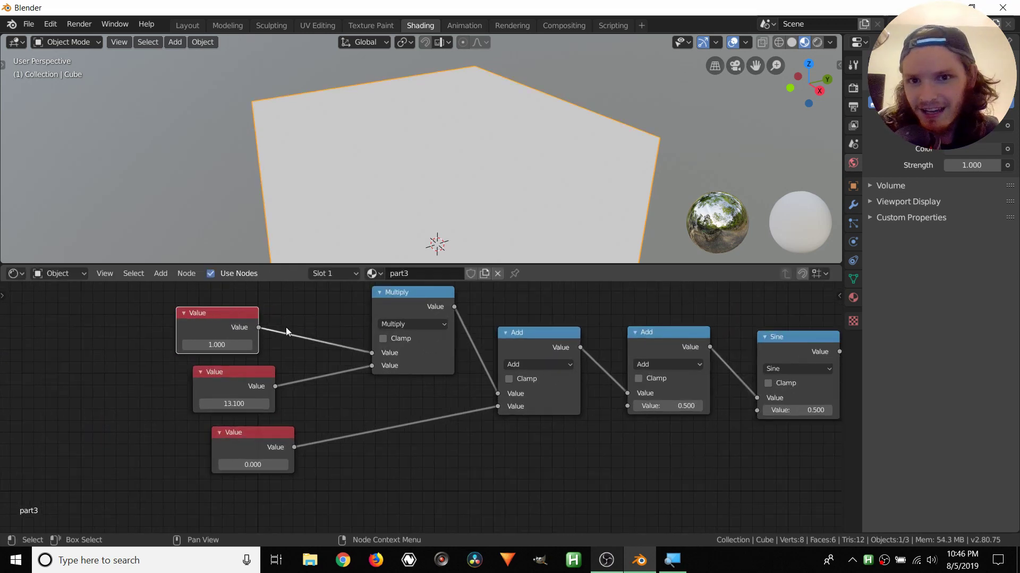
pyautogui.moveTo(419, 299); pyautogui.dragTo(416, 302)
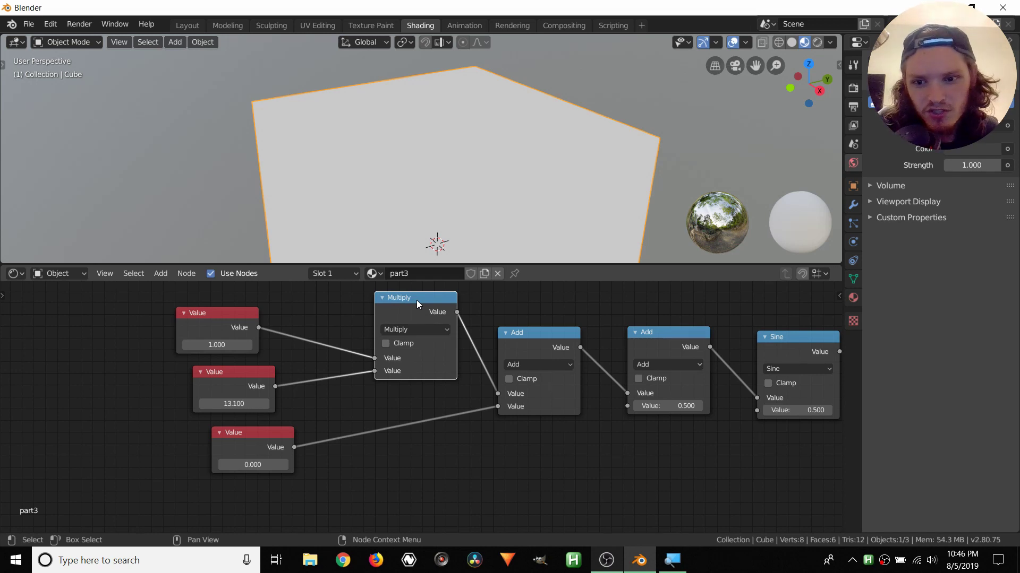
pyautogui.moveTo(191, 314); pyautogui.dragTo(182, 302)
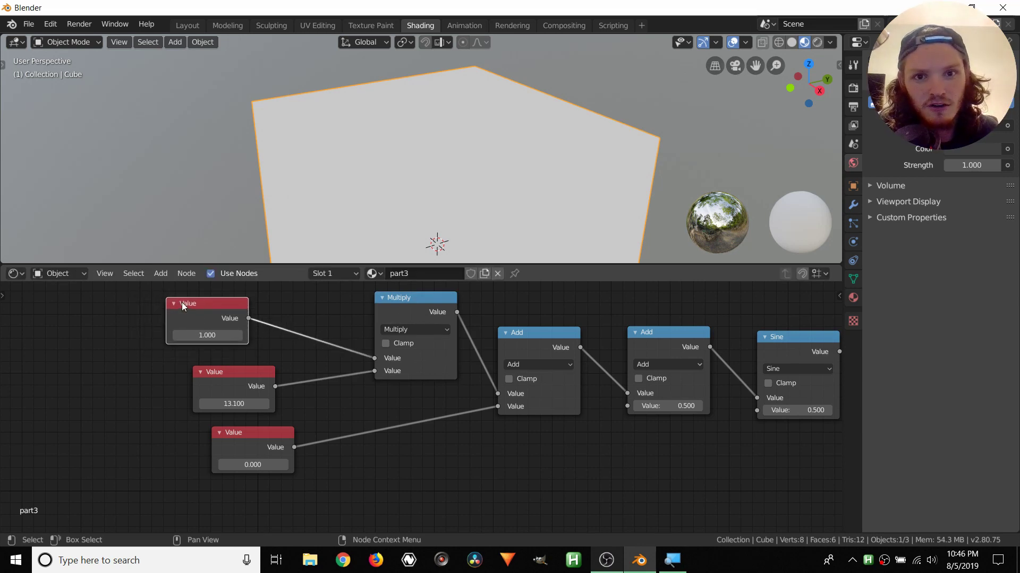
# Step: Delete the Multiply, Add, Add and Sine nodes plus the two lower Value nodes
pyautogui.press('Home')
pyautogui.moveTo(657, 455); pyautogui.dragTo(417, 323)
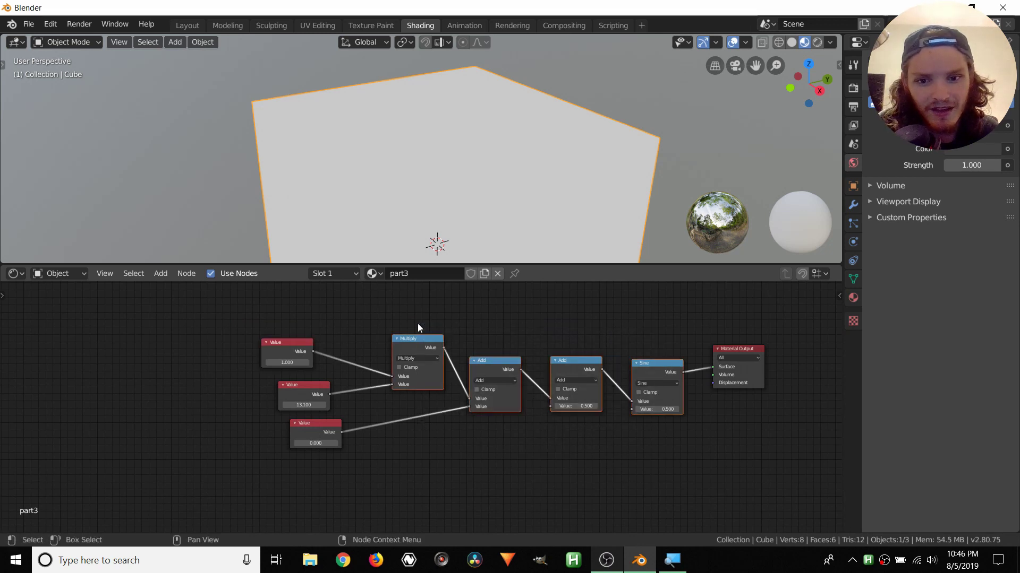
pyautogui.press('Delete')
pyautogui.press('Delete')
pyautogui.press('Home')
# Step: Move the remaining Value node beside Material Output and set it to 0, leaving the cube black
pyautogui.moveTo(280, 341); pyautogui.dragTo(597, 358)
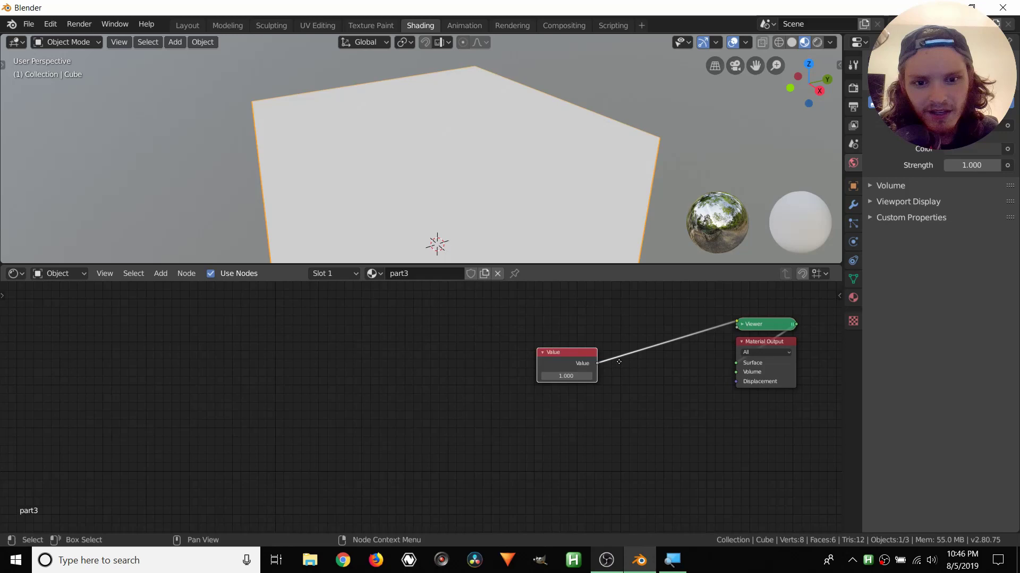
pyautogui.scroll(2, 619, 361)
pyautogui.click(456, 372)
pyautogui.write('0')
pyautogui.press('Return')
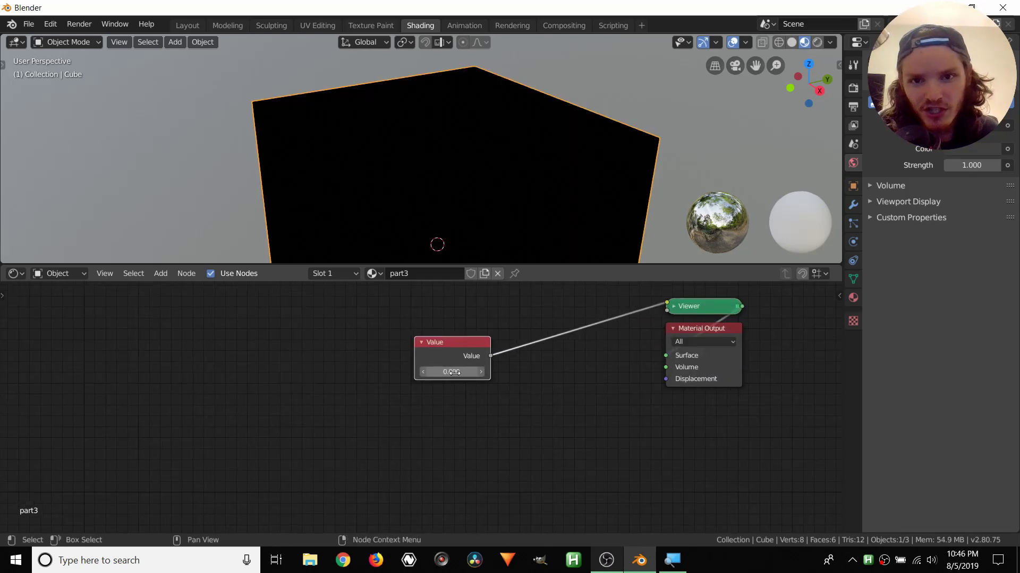
pyautogui.moveTo(455, 372)
pyautogui.mouseDown()
pyautogui.moveTo(510, 372)
pyautogui.moveTo(455, 372)
pyautogui.mouseUp()
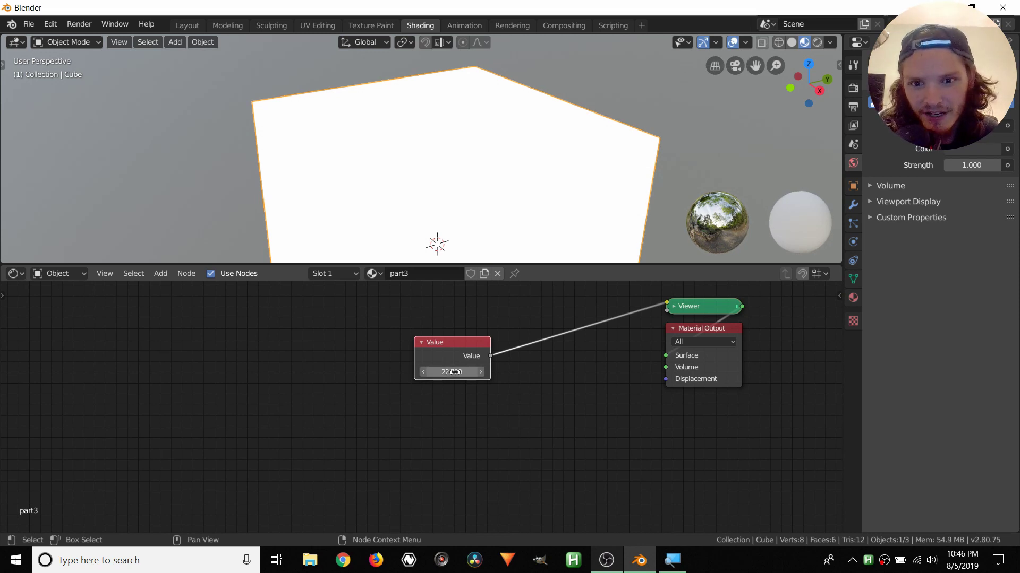
pyautogui.hotkey('ctrl', 'z')
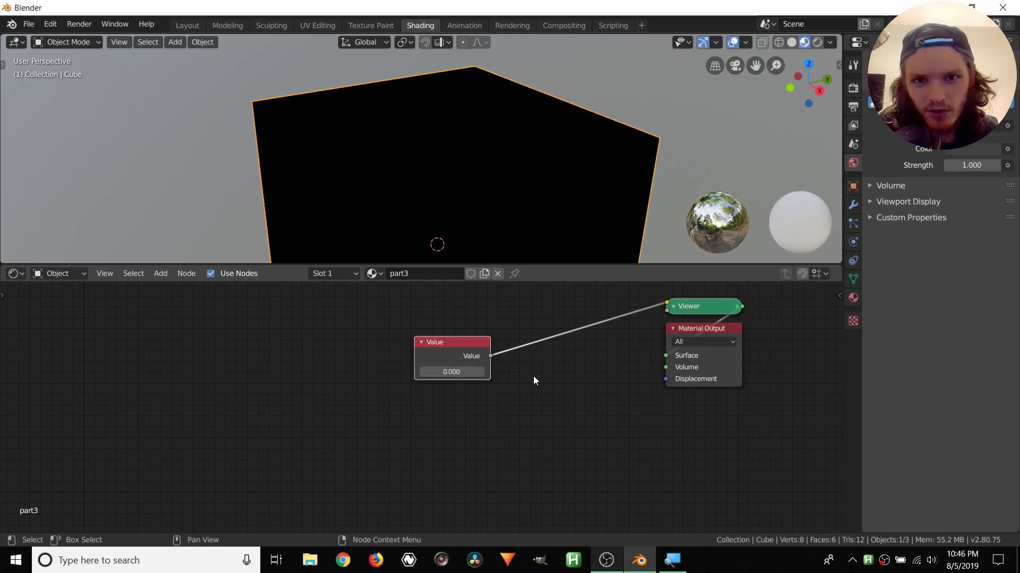